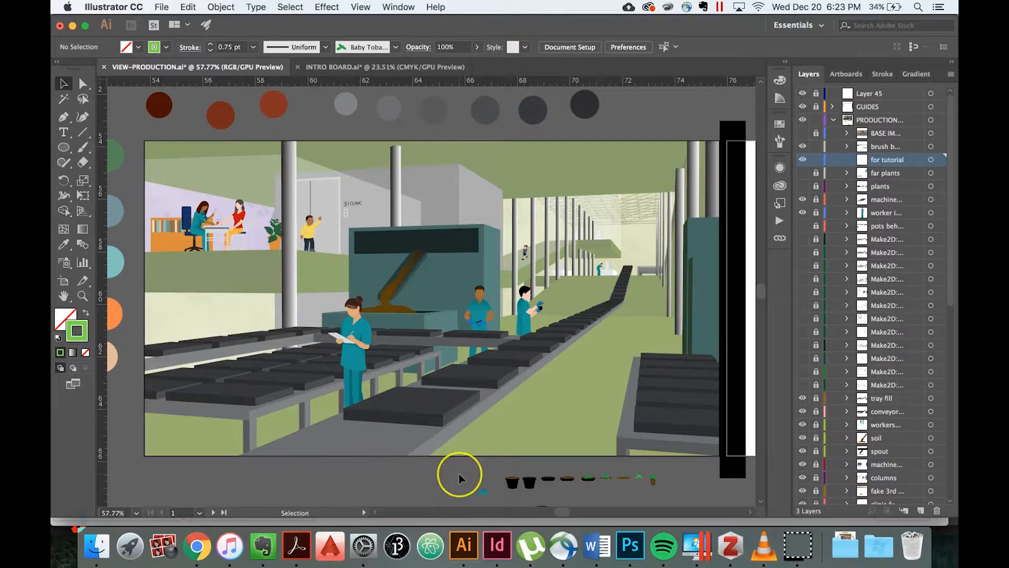
# Examine the row of pot, soil and plant artwork below the artboard and the conveyor trays in the scene.
pyautogui.scroll(5, 458, 474)
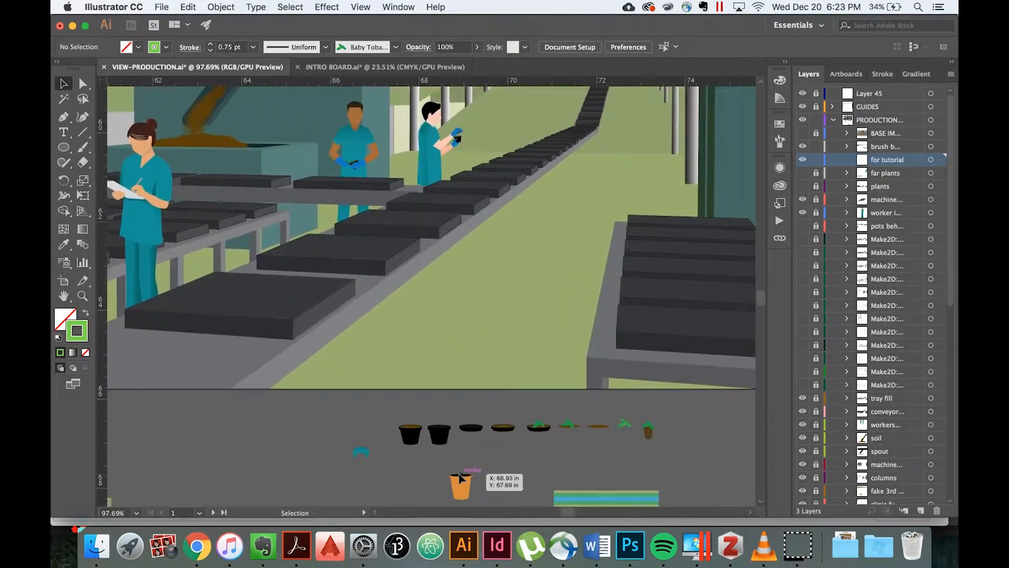
pyautogui.scroll(5, 459, 474)
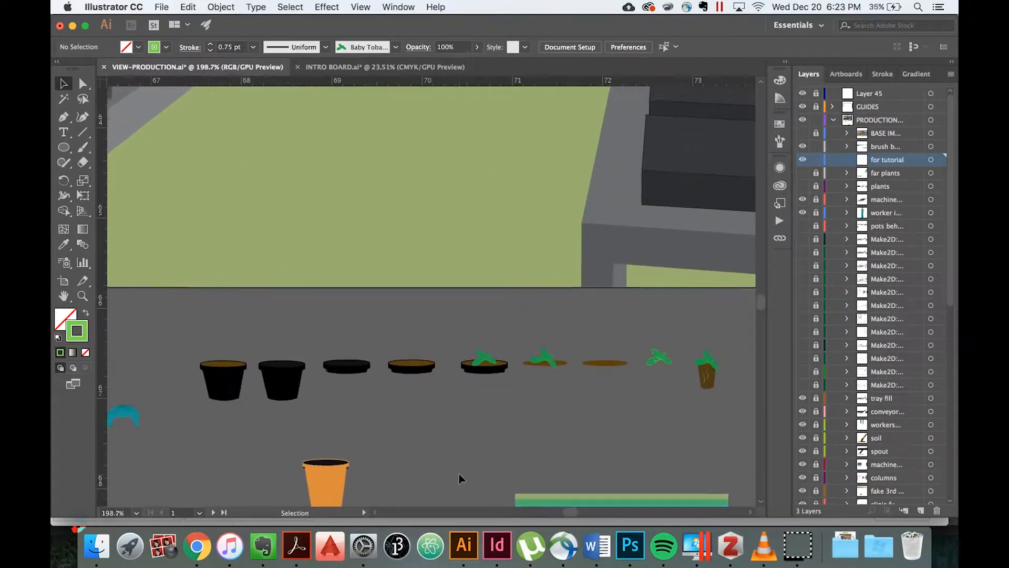
pyautogui.scroll(2, 459, 474)
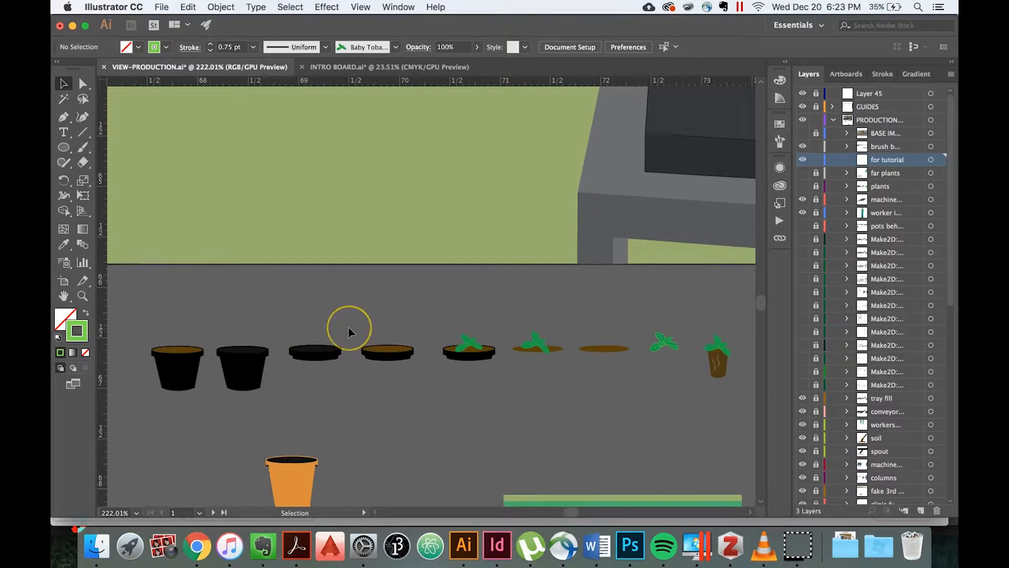
pyautogui.scroll(2, 348, 327)
pyautogui.hscroll(2, 348, 327)
pyautogui.scroll(1, 348, 327)
pyautogui.hscroll(1, 349, 327)
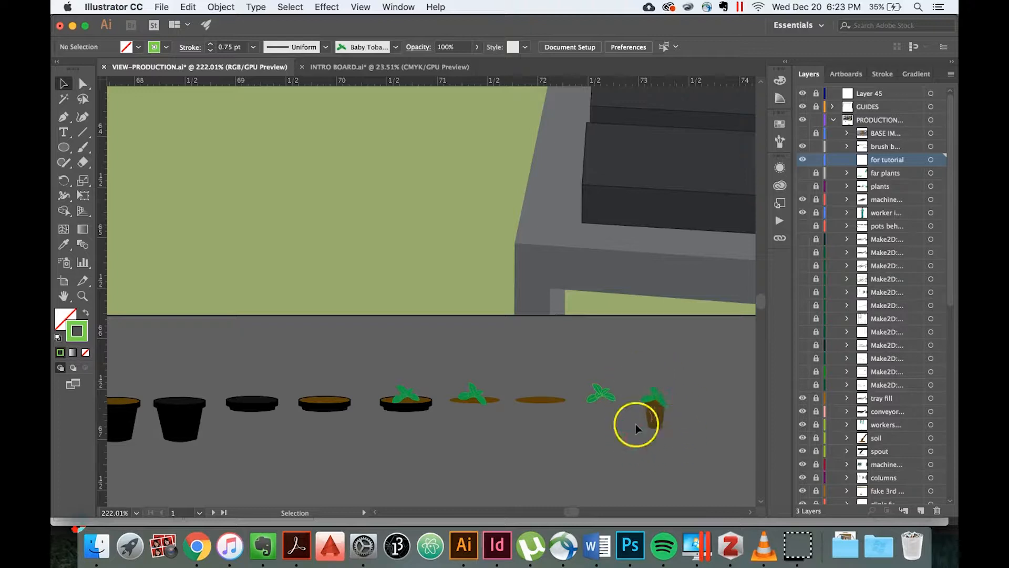
pyautogui.scroll(-3, 481, 347)
pyautogui.hscroll(-2, 480, 347)
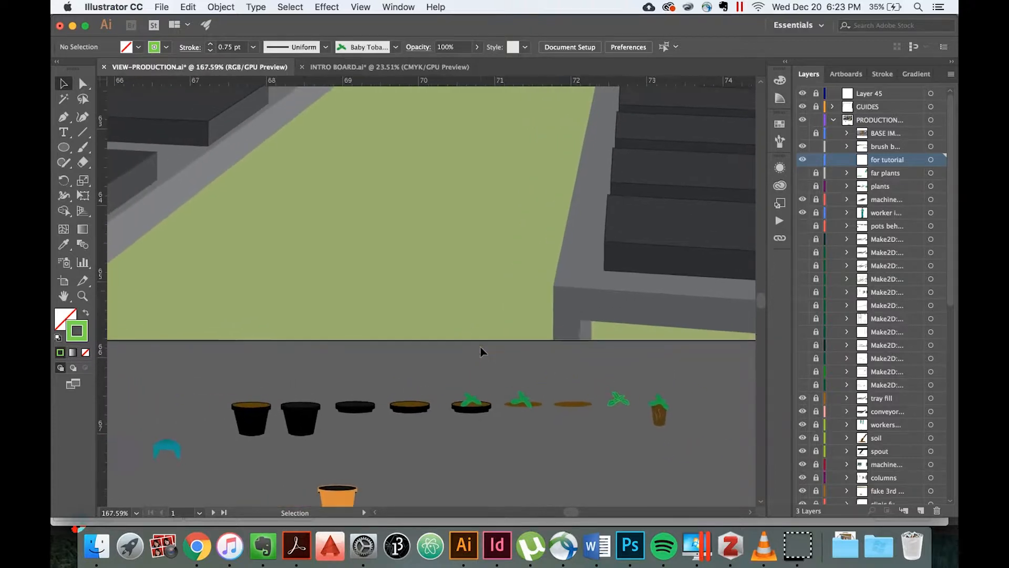
pyautogui.scroll(2, 481, 347)
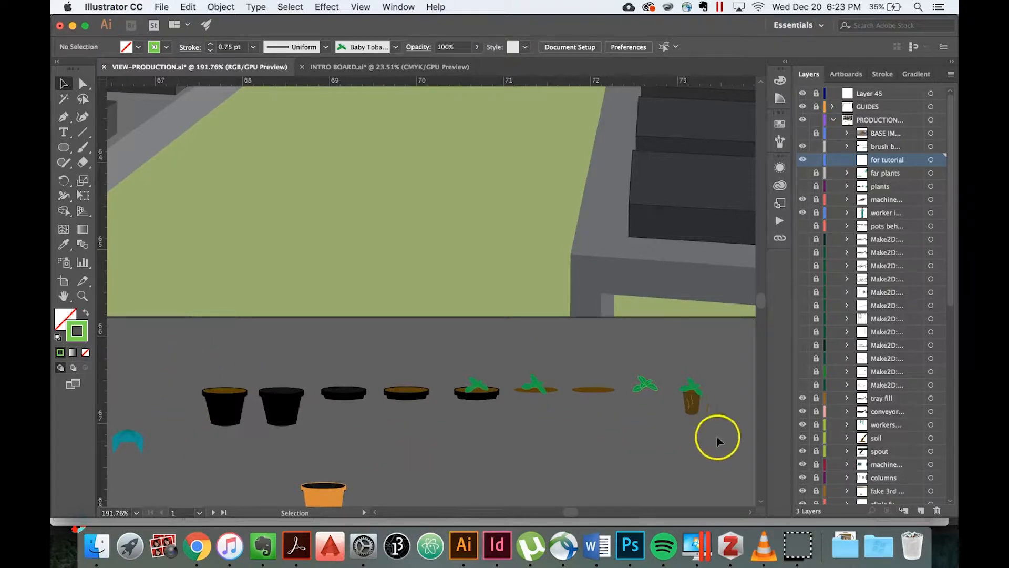
pyautogui.scroll(-5, 355, 348)
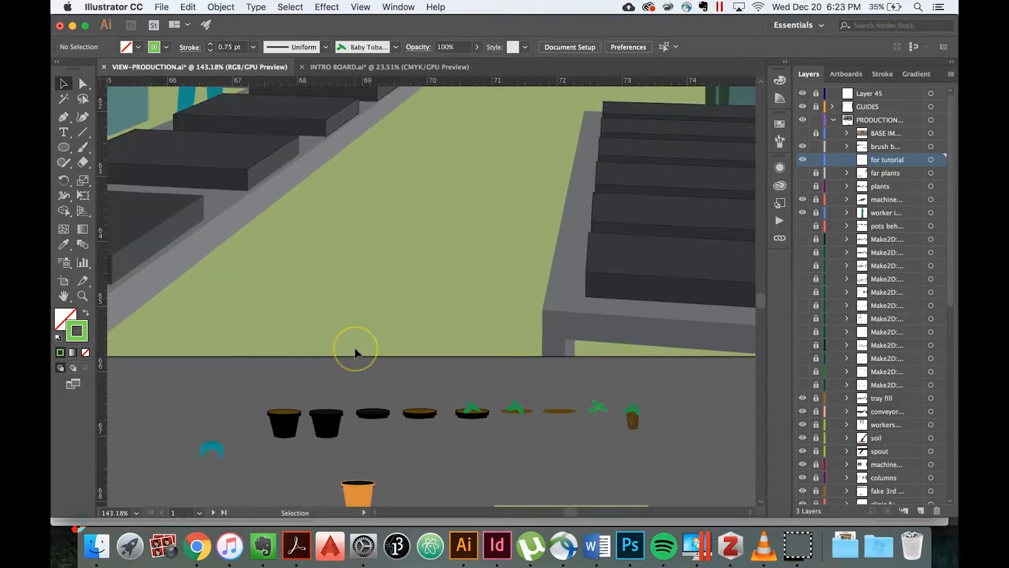
pyautogui.scroll(-3, 409, 327)
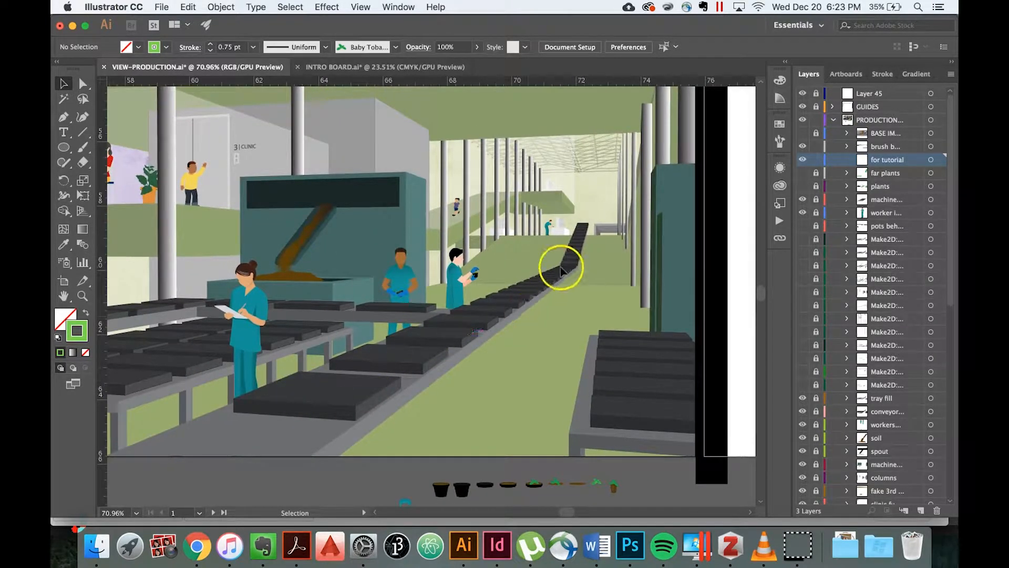
pyautogui.scroll(2, 480, 295)
pyautogui.scroll(5, 480, 295)
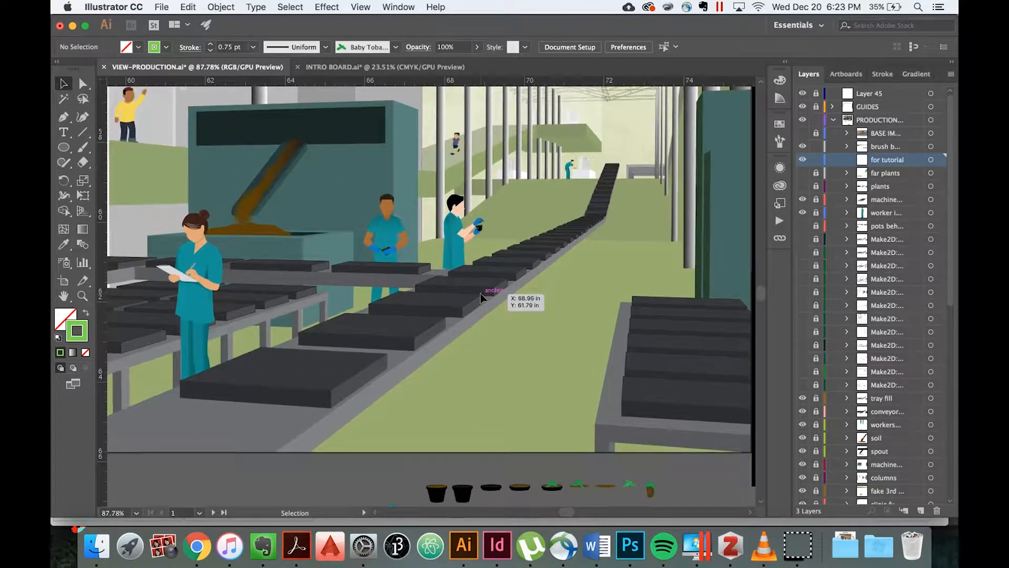
pyautogui.scroll(1, 480, 297)
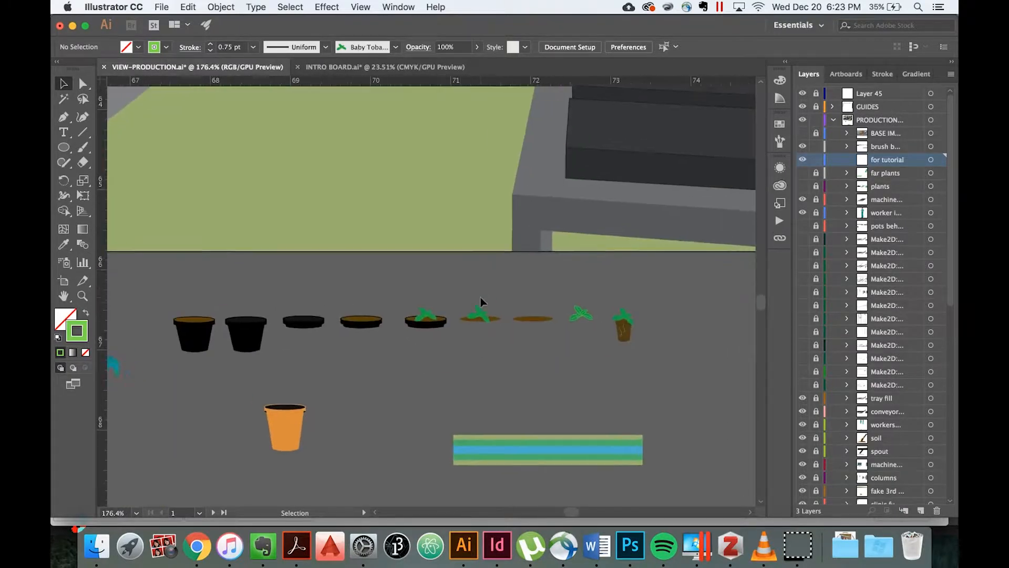
# Copy the standalone leafy plant from below the artboard and place two copies side by side on the nearest conveyor tray.
pyautogui.moveTo(552, 290); pyautogui.dragTo(590, 322)
pyautogui.press('super+c')
pyautogui.hscroll(-6, 394, 259)
pyautogui.scroll(2, 394, 258)
pyautogui.scroll(4, 395, 260)
pyautogui.hscroll(-2, 395, 260)
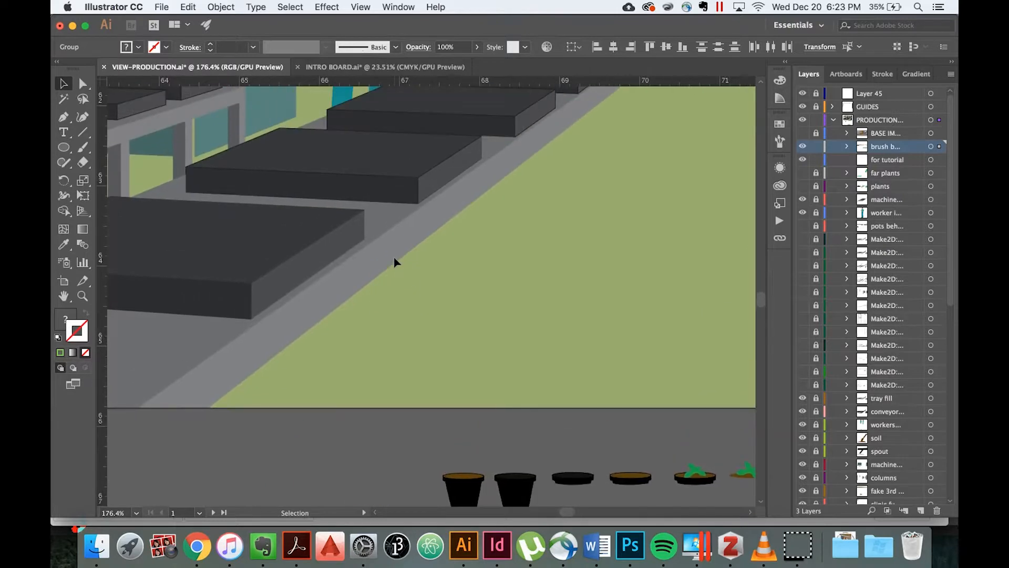
pyautogui.press('super+v')
pyautogui.moveTo(429, 295); pyautogui.dragTo(243, 275)
pyautogui.press('super+v')
pyautogui.moveTo(429, 293); pyautogui.dragTo(212, 269)
pyautogui.click(367, 338)
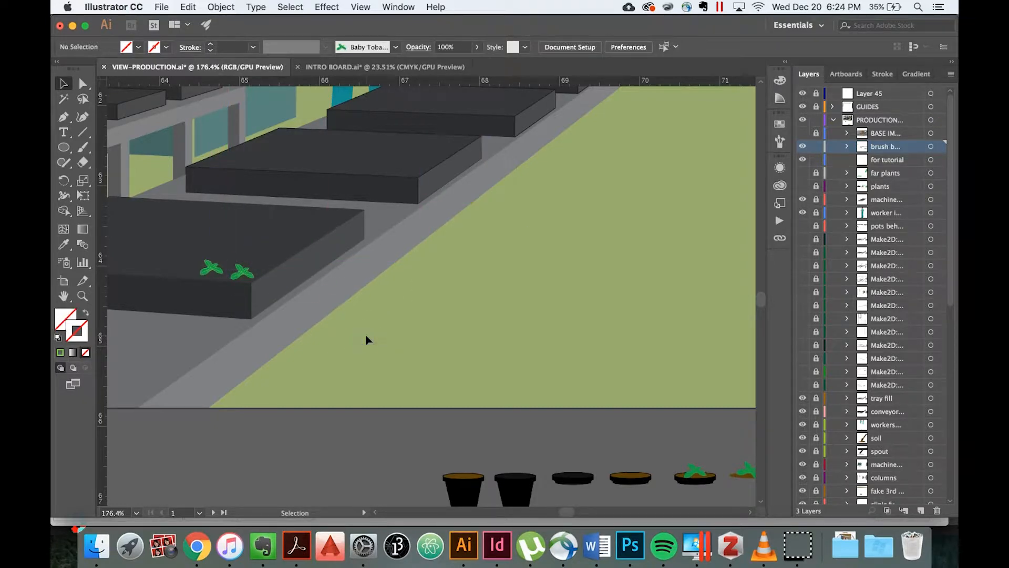
# Delete the two plant copies from the tray and make the "for tutorial" layer active.
pyautogui.moveTo(181, 241); pyautogui.dragTo(278, 310)
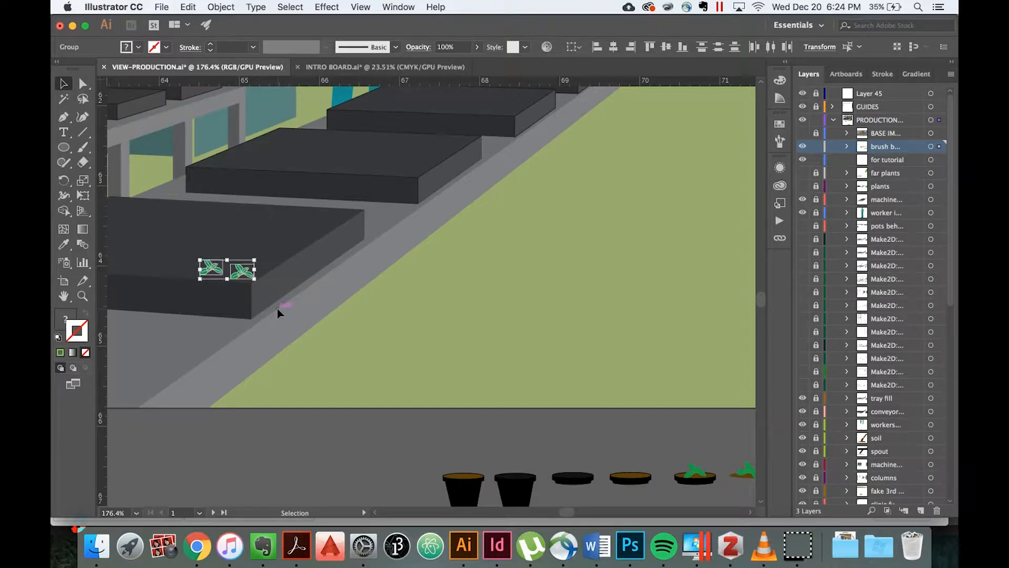
pyautogui.press('Delete')
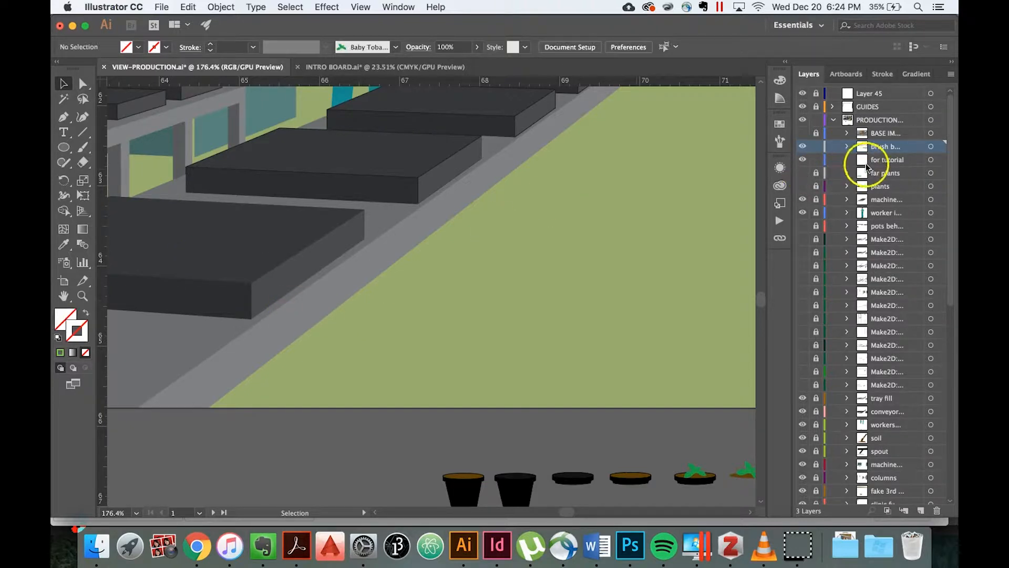
pyautogui.click(884, 159)
pyautogui.click(504, 353)
# Start a new Scatter Brush from the standalone leafy plant group below the artboard.
pyautogui.hscroll(5, 503, 350)
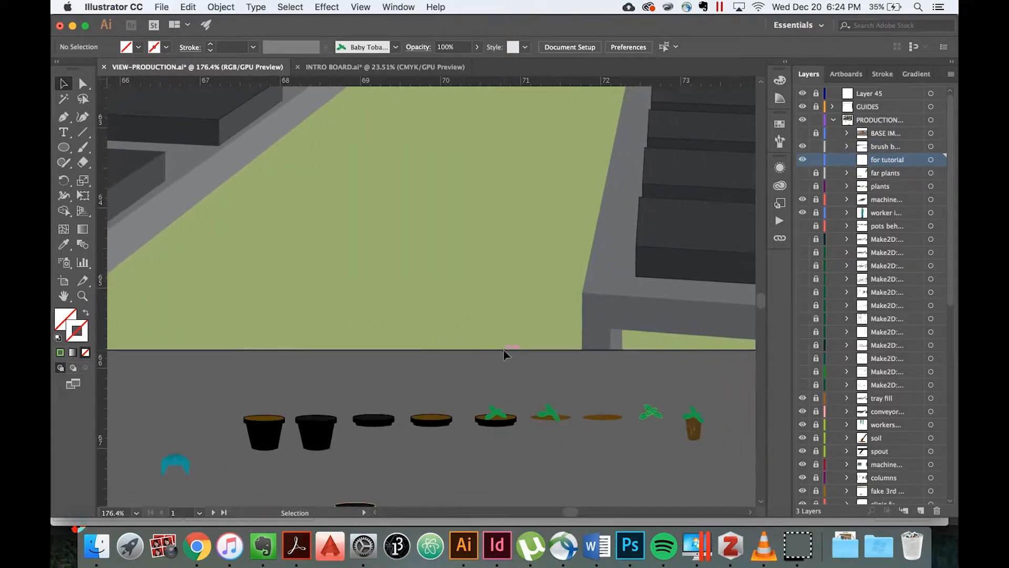
pyautogui.scroll(3, 504, 350)
pyautogui.hscroll(3, 503, 350)
pyautogui.hscroll(3, 503, 350)
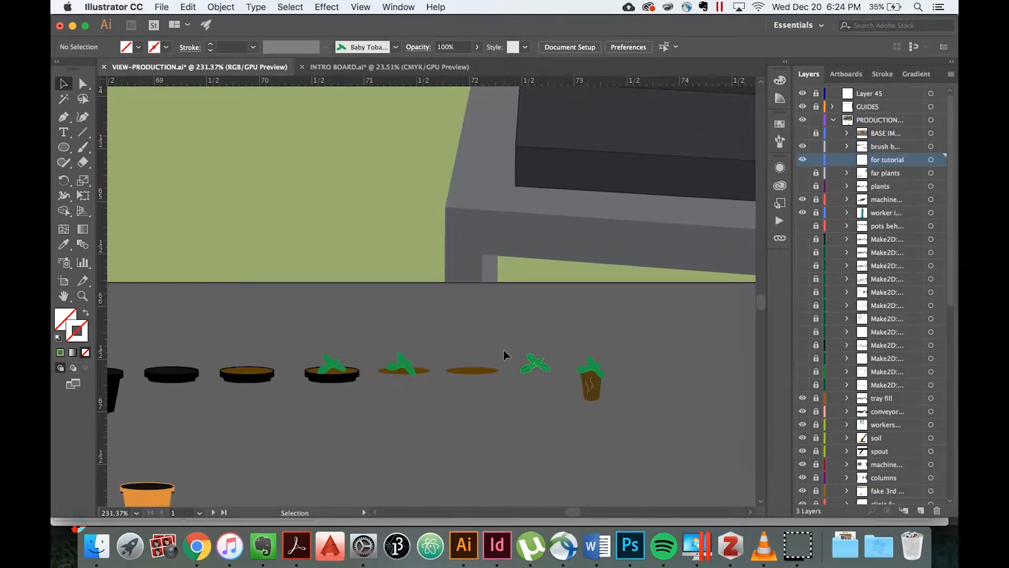
pyautogui.scroll(3, 503, 350)
pyautogui.hscroll(2, 503, 350)
pyautogui.click(471, 318)
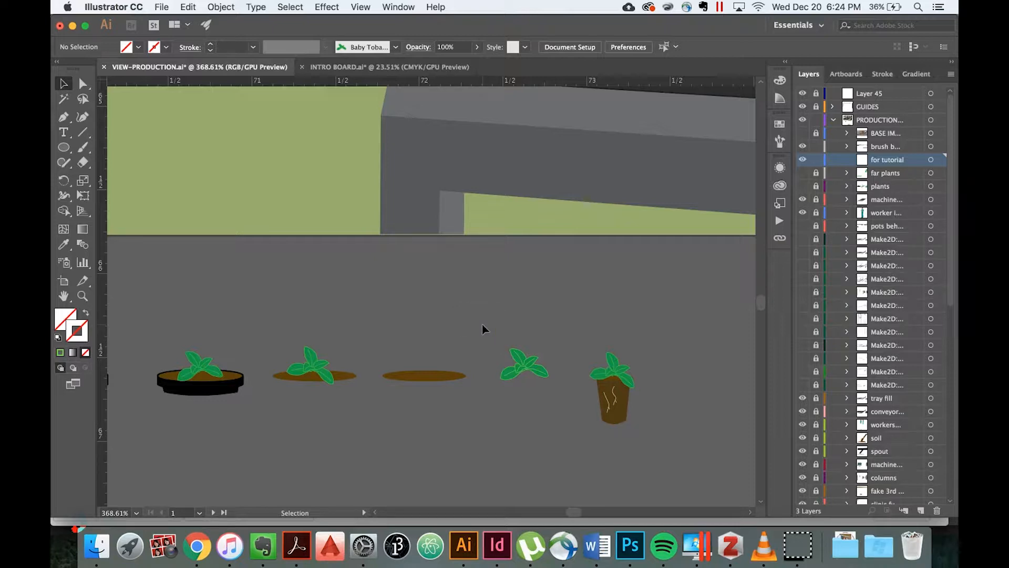
pyautogui.moveTo(483, 324); pyautogui.dragTo(554, 392)
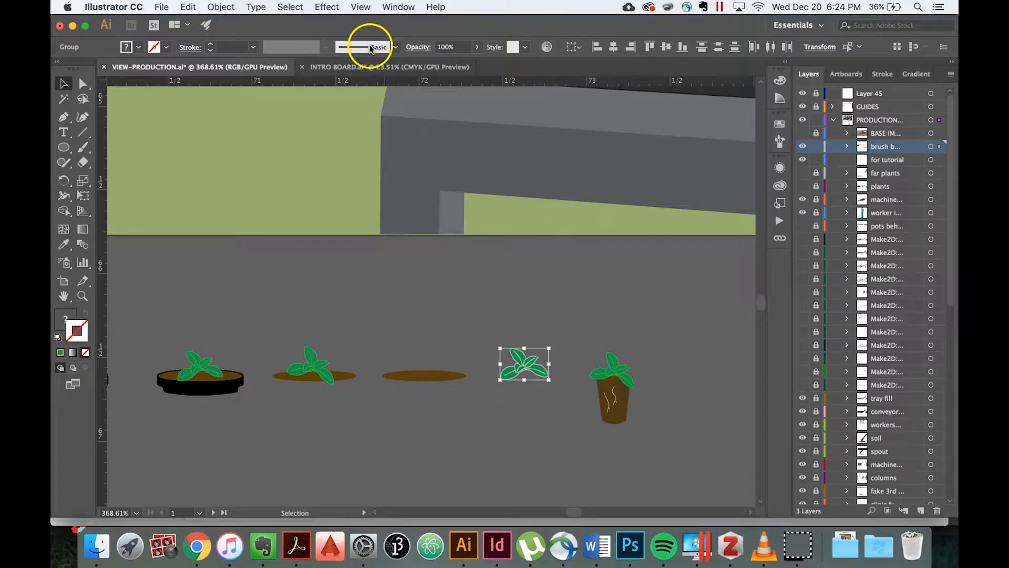
pyautogui.click(396, 48)
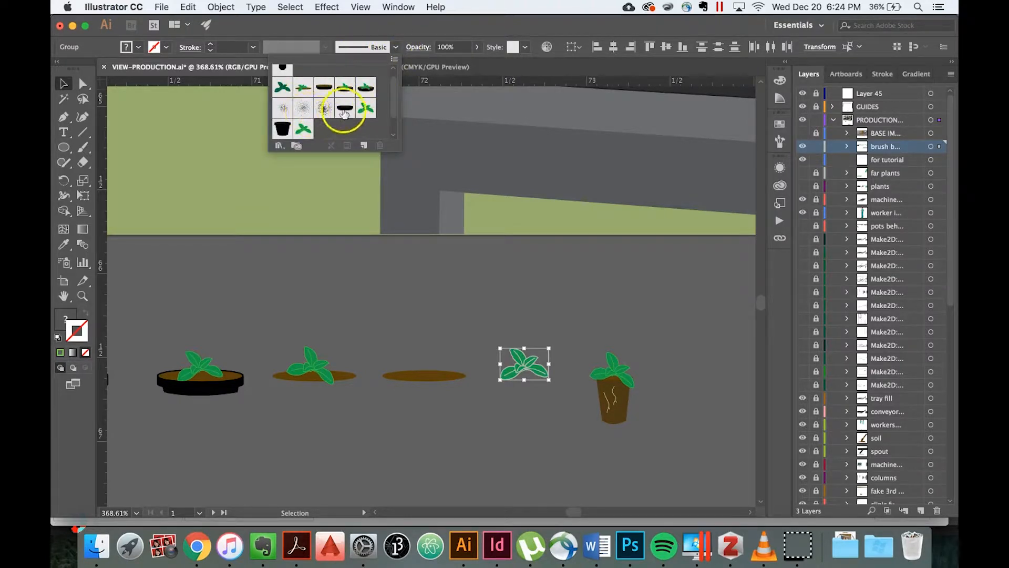
pyautogui.click(395, 61)
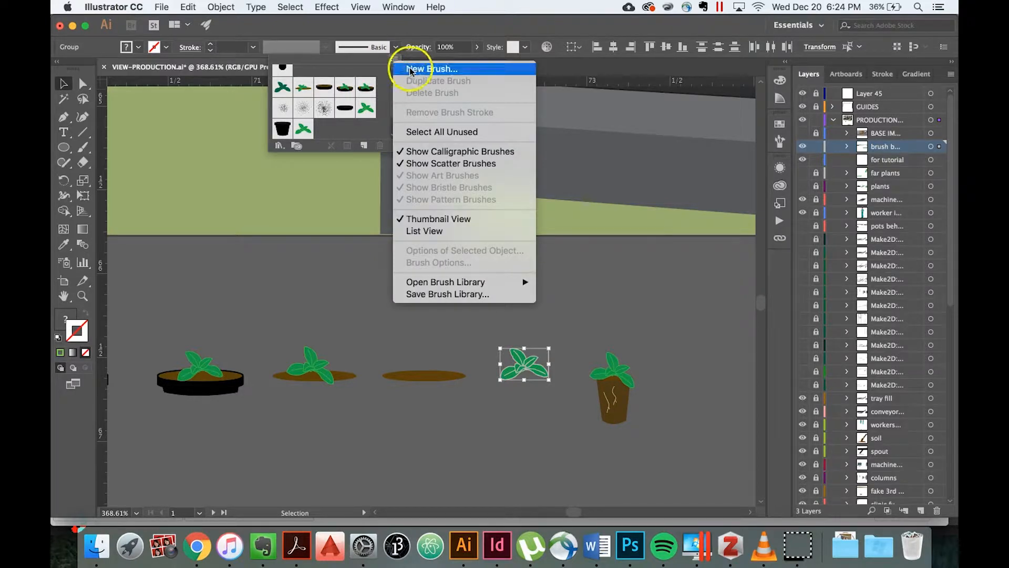
pyautogui.click(410, 69)
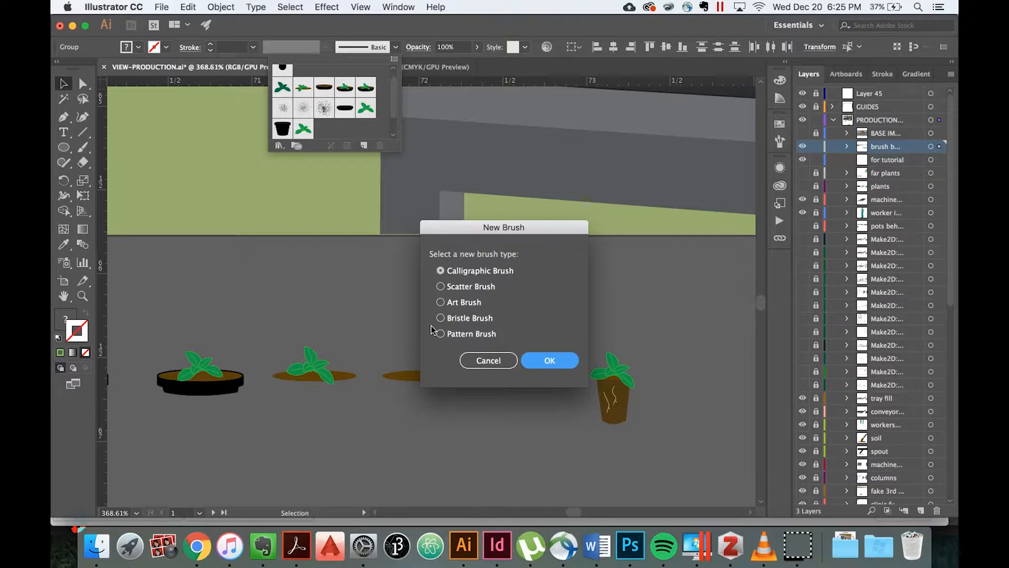
pyautogui.click(430, 290)
pyautogui.click(441, 286)
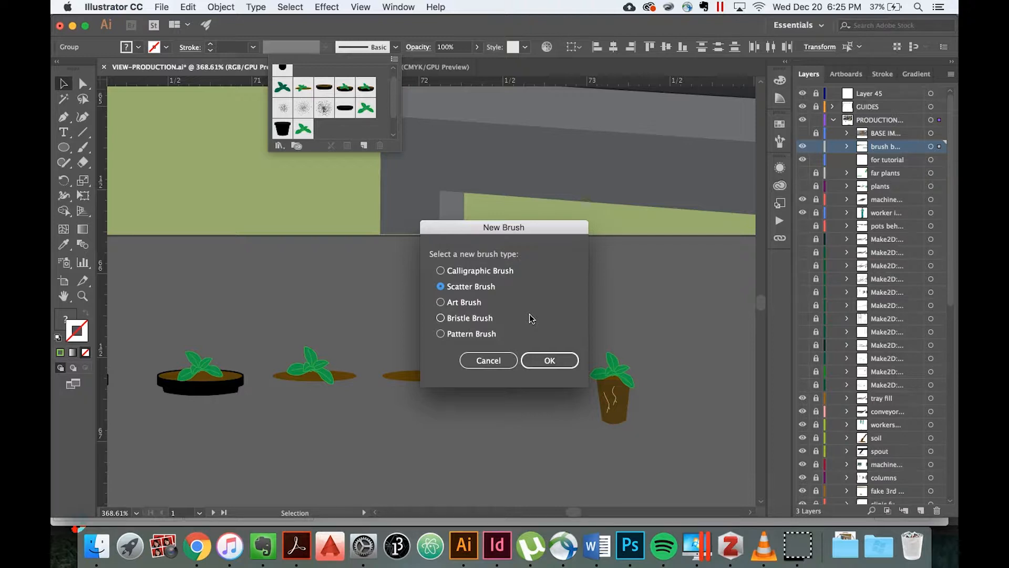
pyautogui.click(497, 289)
pyautogui.click(552, 362)
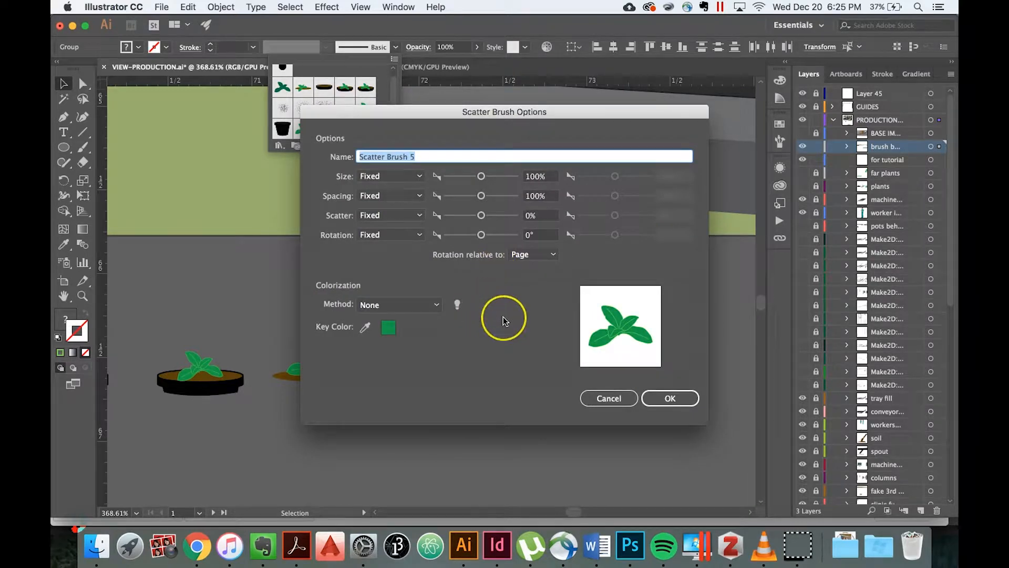
# Name the scatter brush "Baby Tobacco Plant".
pyautogui.press('BackSpace')
pyautogui.write('Baby Tobacco Plant')
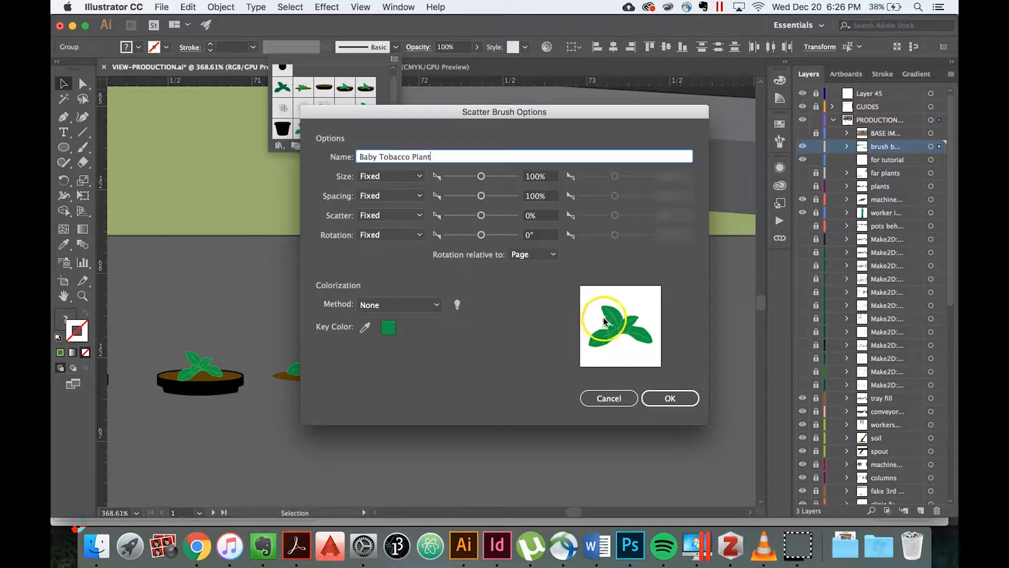
# Sample the plant preview's light green as the brush's key color and set the colorization method to Hue Shift.
pyautogui.click(366, 327)
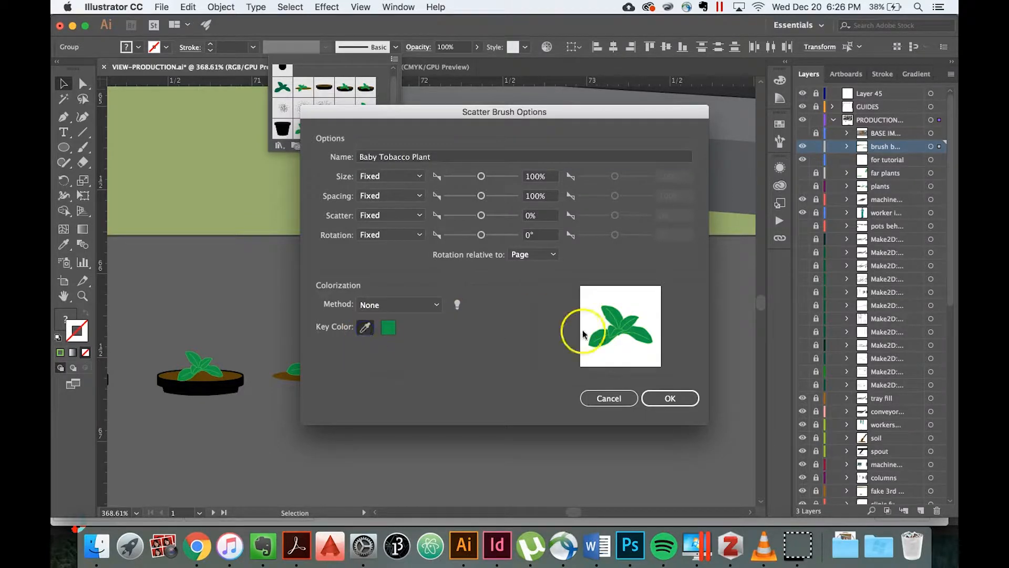
pyautogui.click(619, 312)
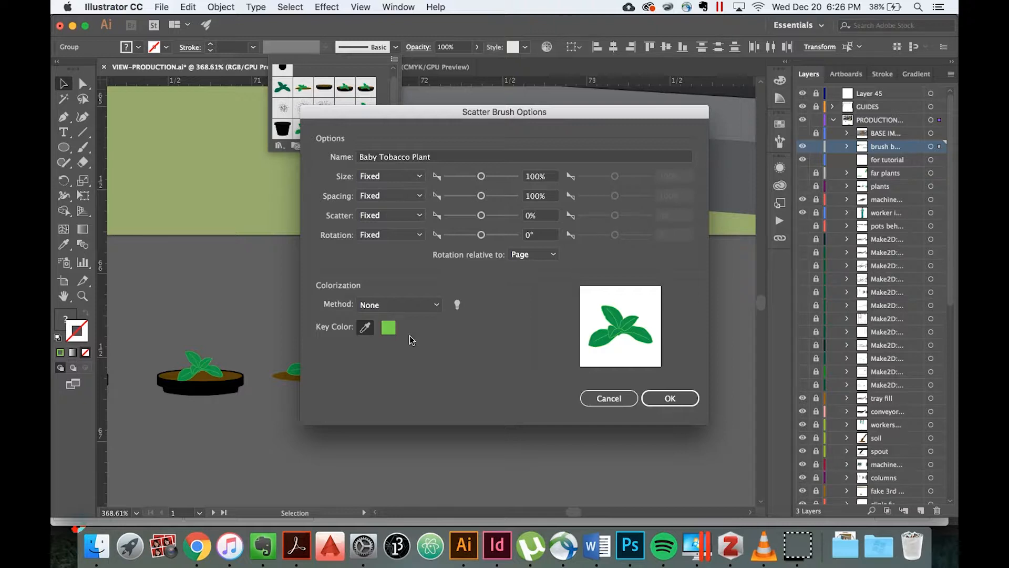
pyautogui.click(436, 307)
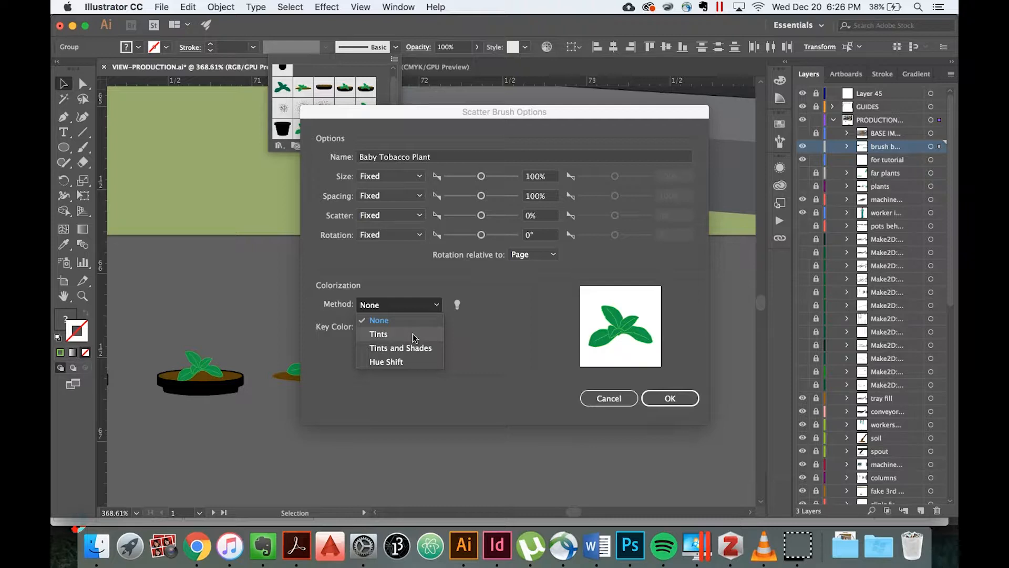
pyautogui.click(411, 348)
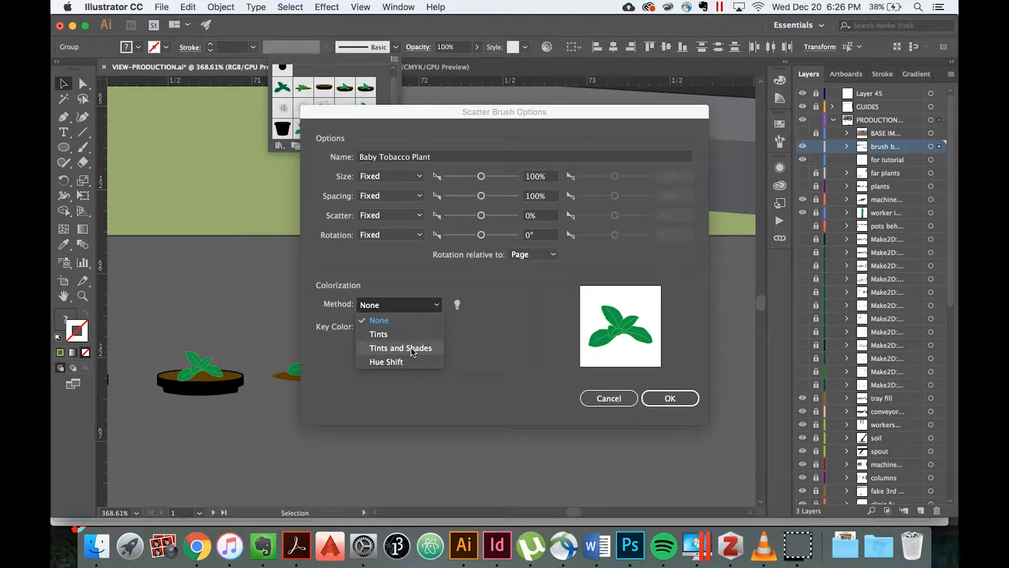
pyautogui.click(403, 360)
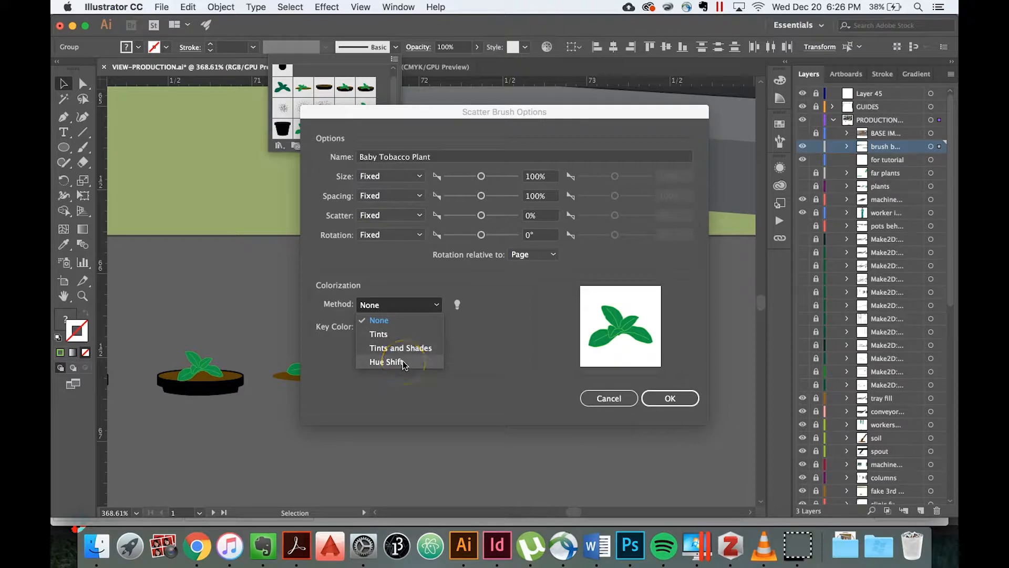
pyautogui.click(402, 360)
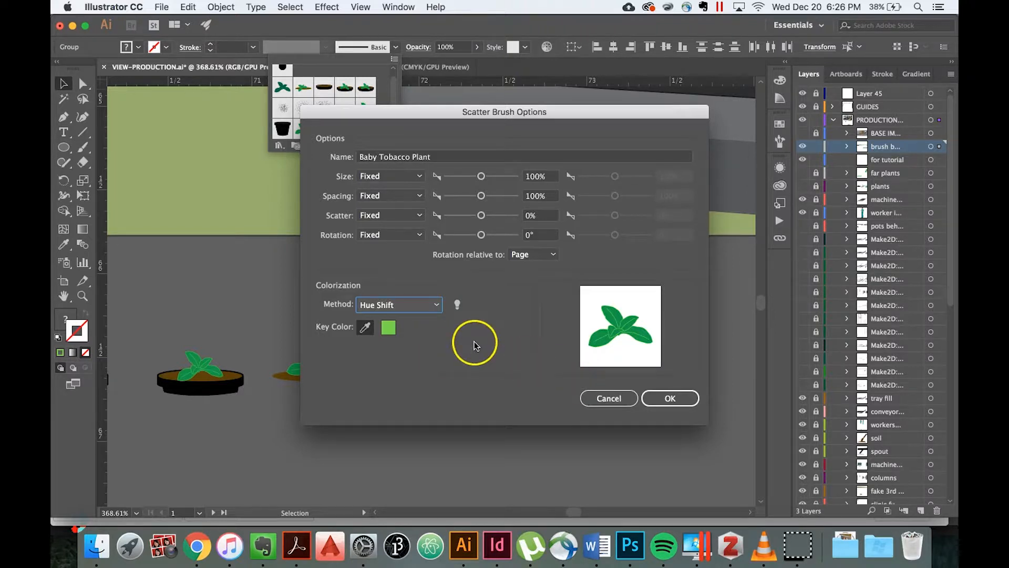
# Create the scatter brush under the name "Baby Tobacco Plant 2" and deselect the plant artwork.
pyautogui.click(667, 396)
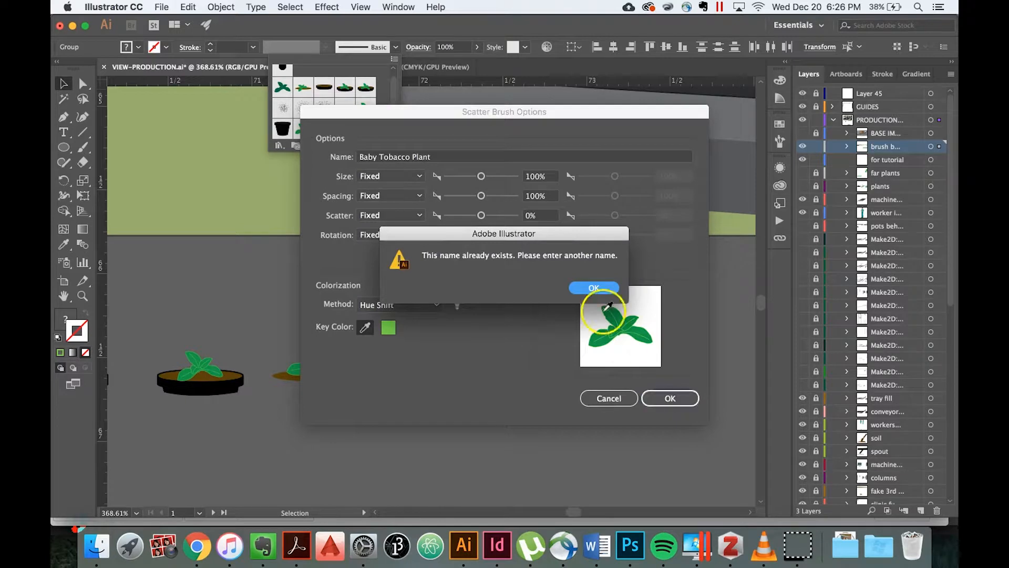
pyautogui.click(584, 288)
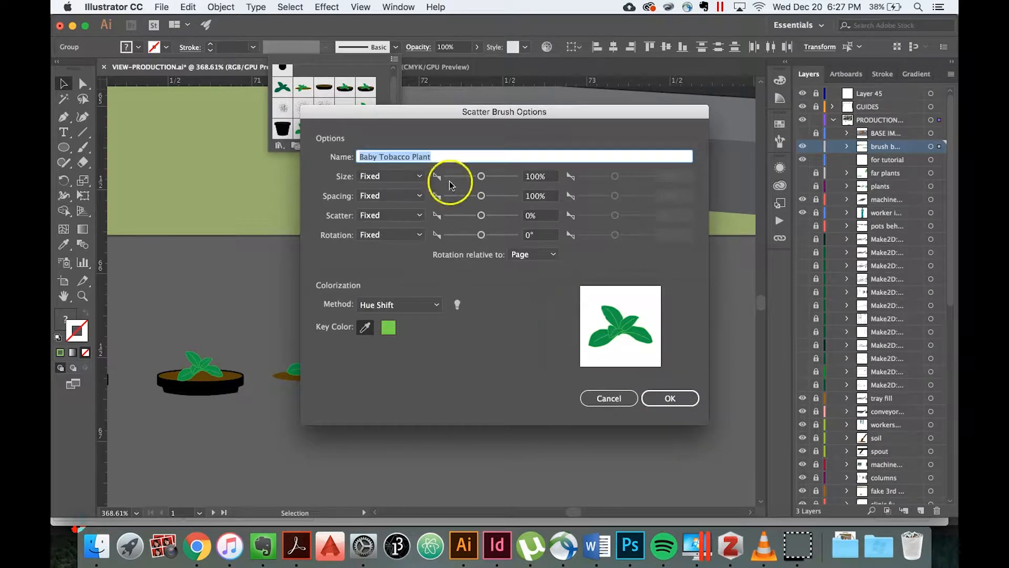
pyautogui.click(439, 156)
pyautogui.write('2')
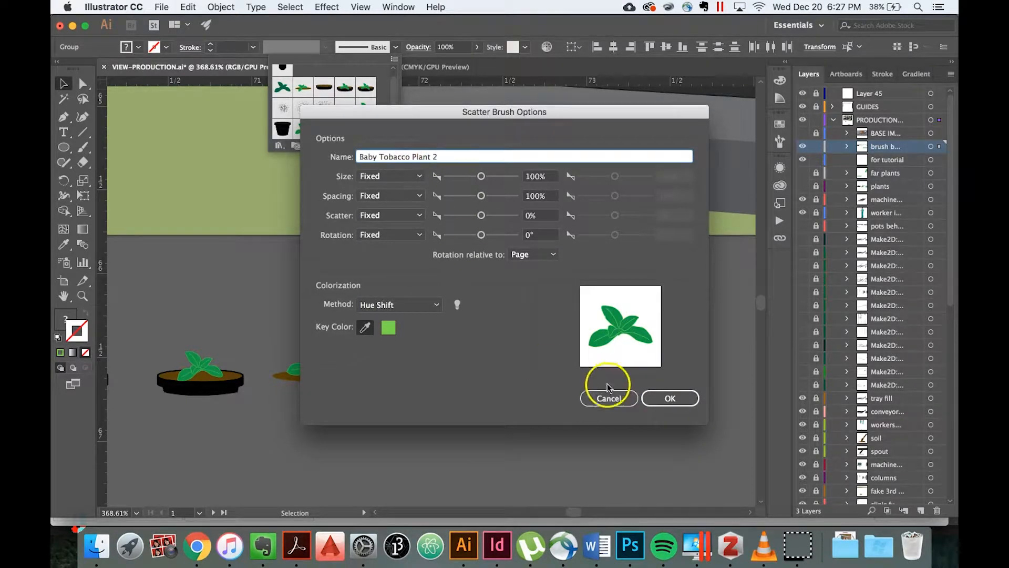
pyautogui.click(669, 400)
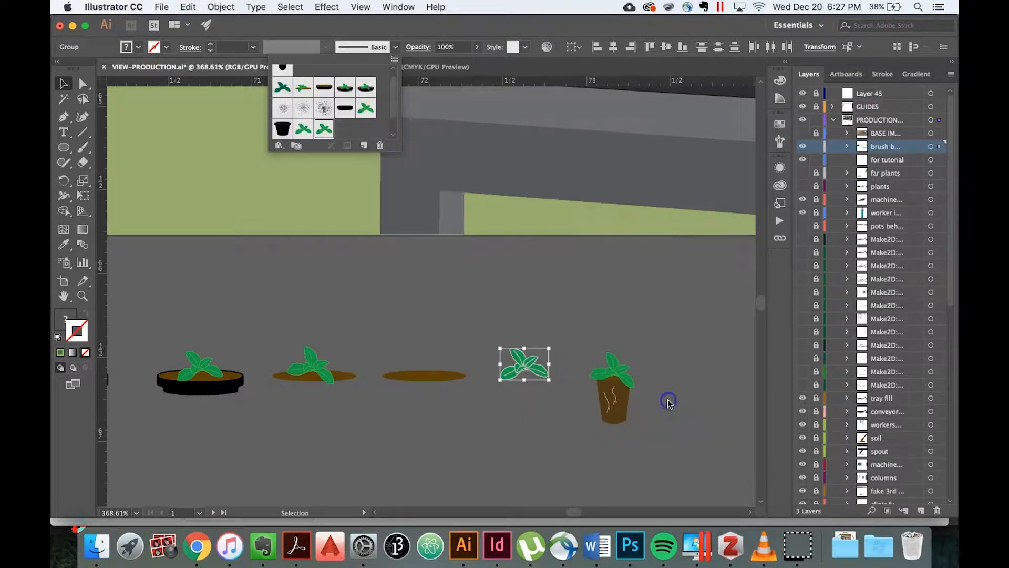
pyautogui.click(439, 300)
pyautogui.click(475, 306)
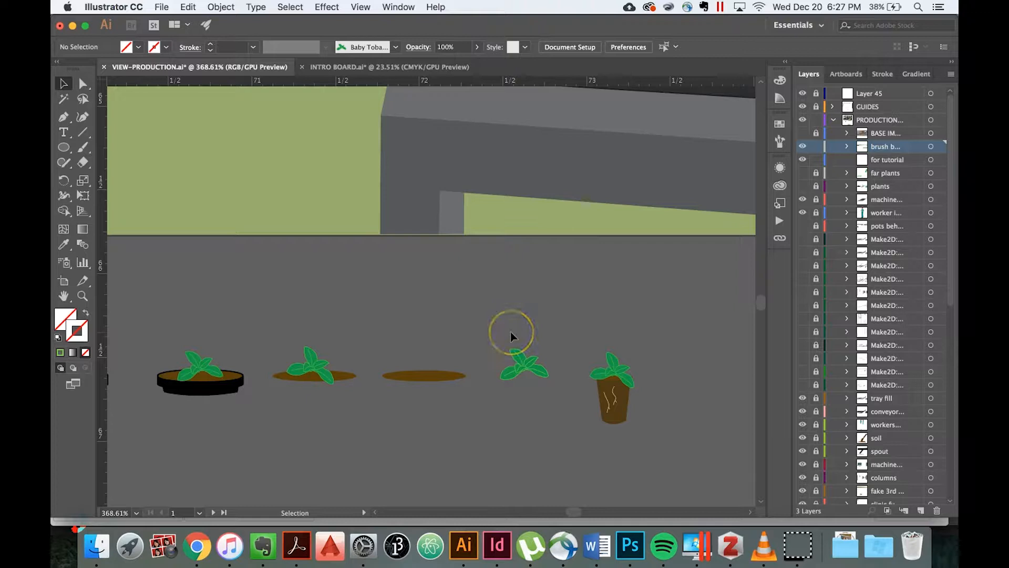
# Draw a straight line along the top front edge of the front conveyor tray with the Line Segment tool.
pyautogui.click(408, 306)
pyautogui.scroll(5, 408, 306)
pyautogui.hscroll(-10, 408, 306)
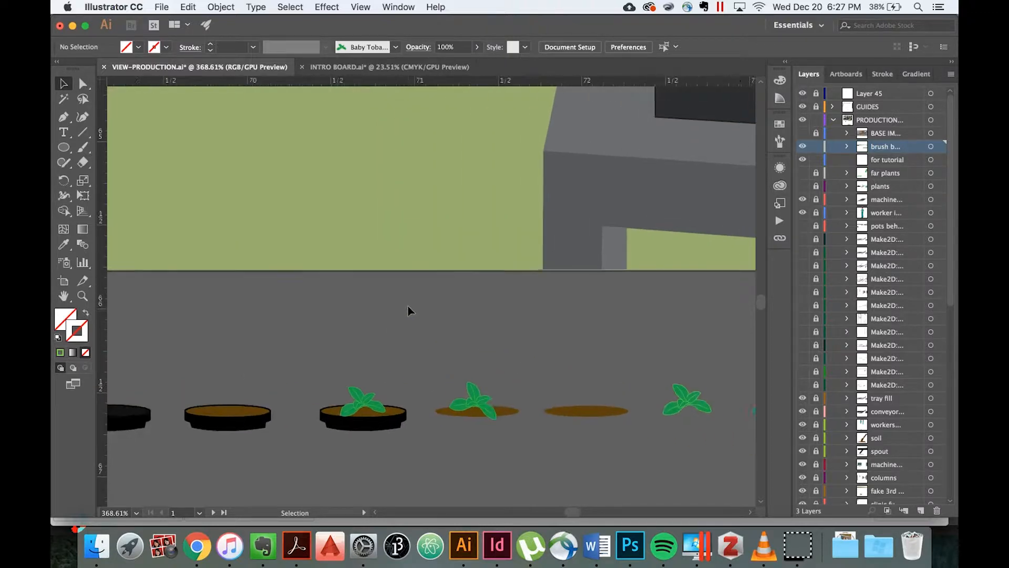
pyautogui.scroll(-5, 409, 306)
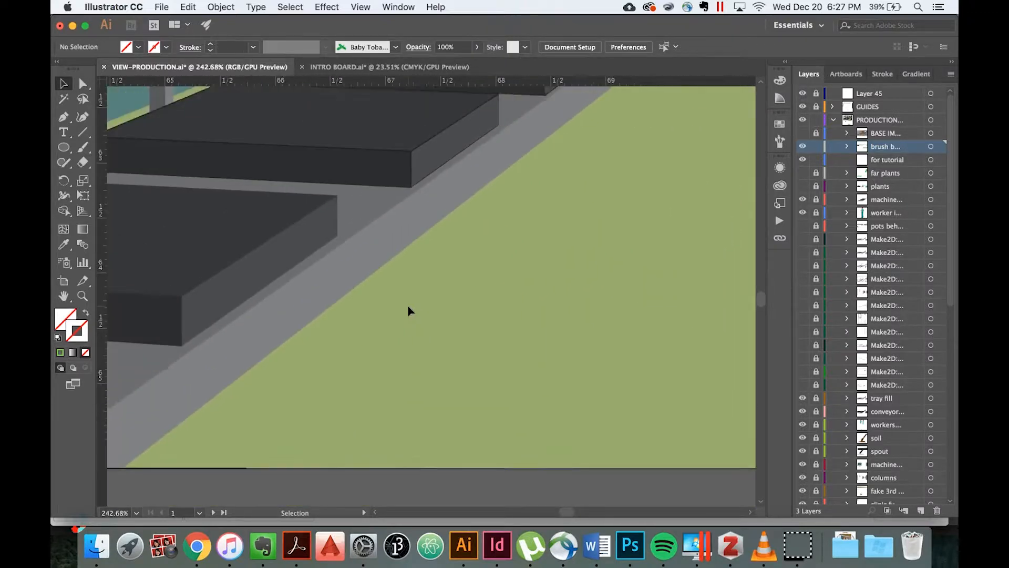
pyautogui.scroll(2, 408, 306)
pyautogui.hscroll(-8, 408, 306)
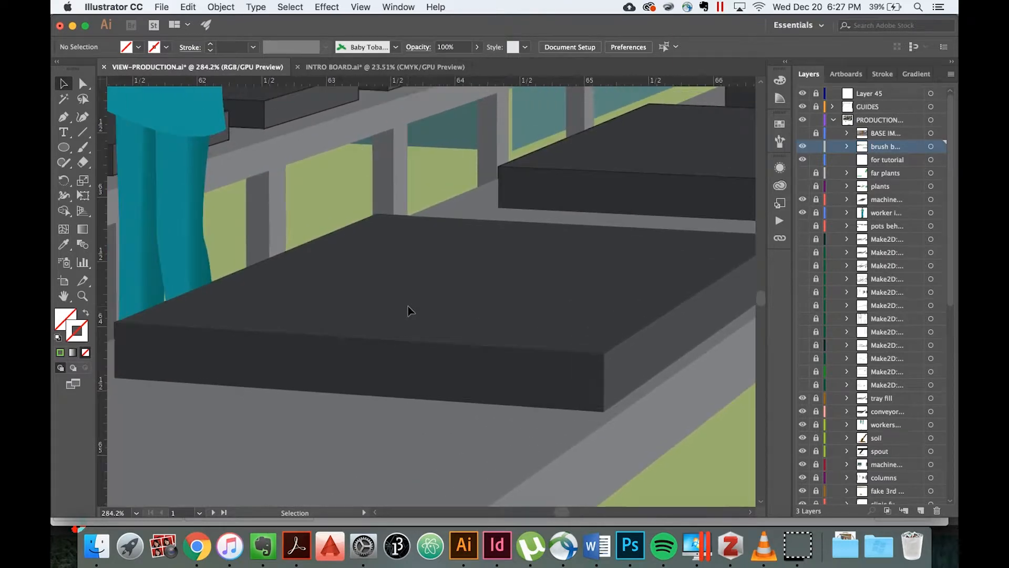
pyautogui.click(83, 132)
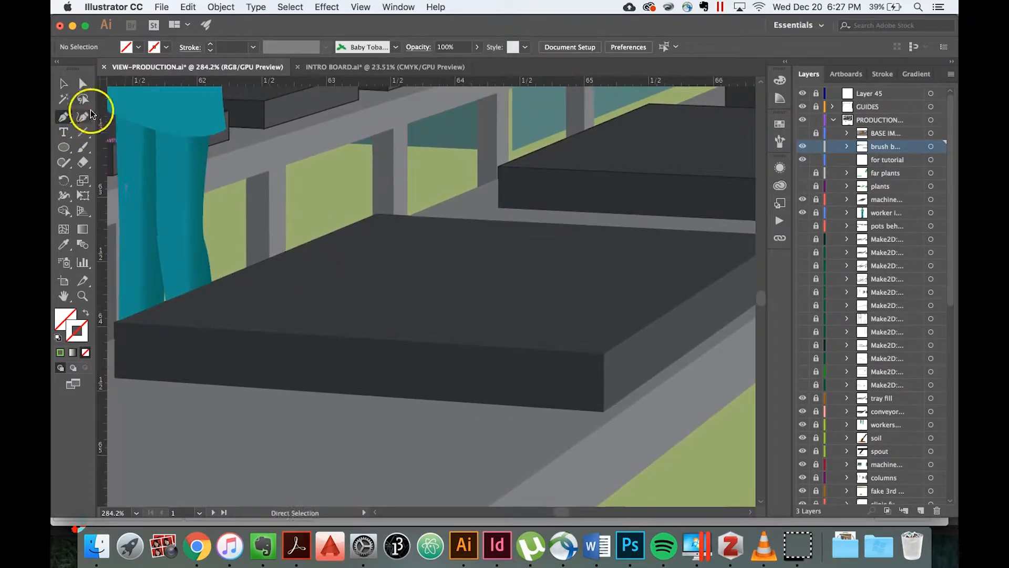
pyautogui.moveTo(159, 314); pyautogui.dragTo(604, 338)
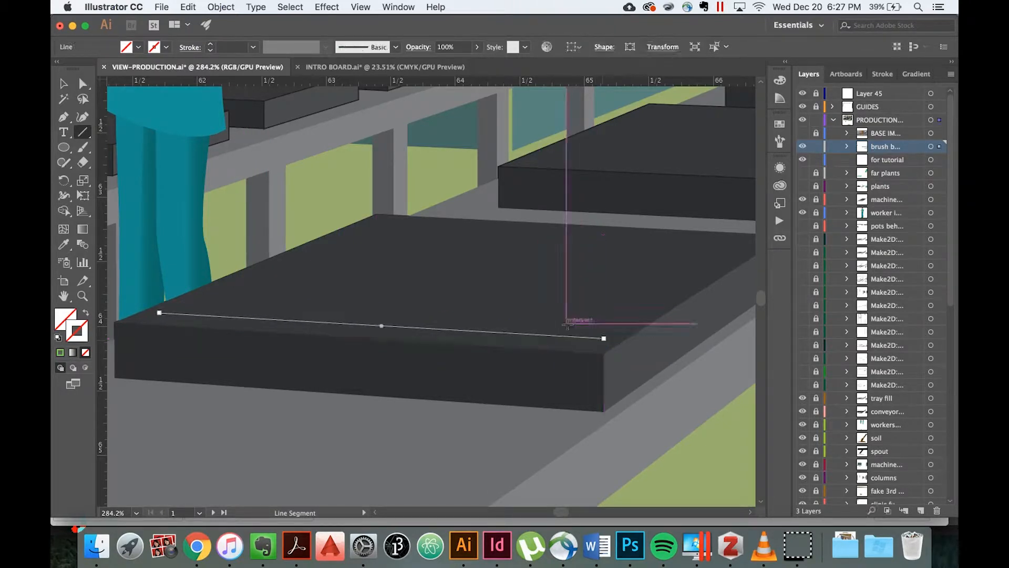
# Apply the "Baby Tobacco Plant 2" brush to the tray line and deselect it.
pyautogui.click(397, 48)
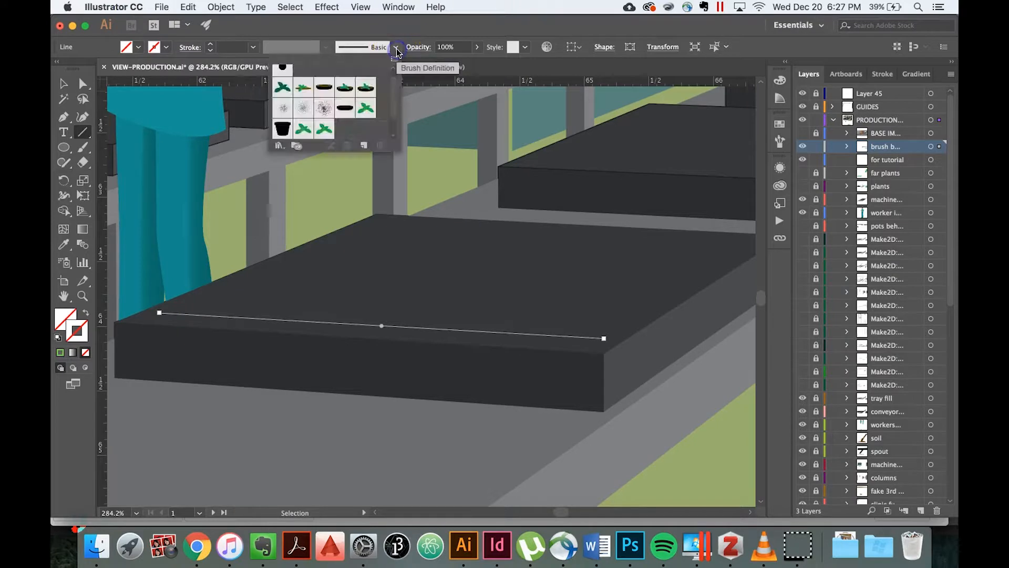
pyautogui.click(323, 130)
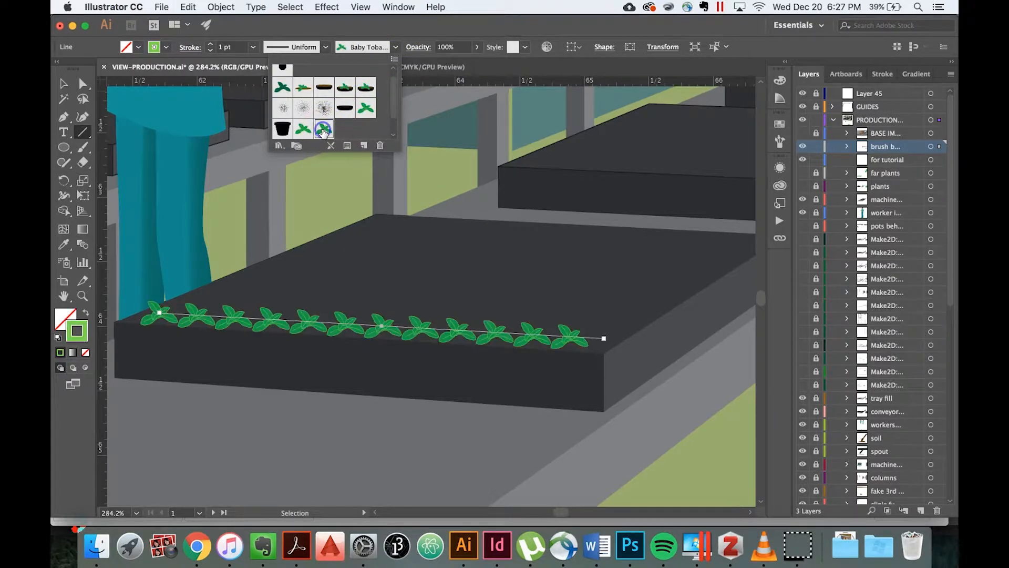
pyautogui.click(63, 83)
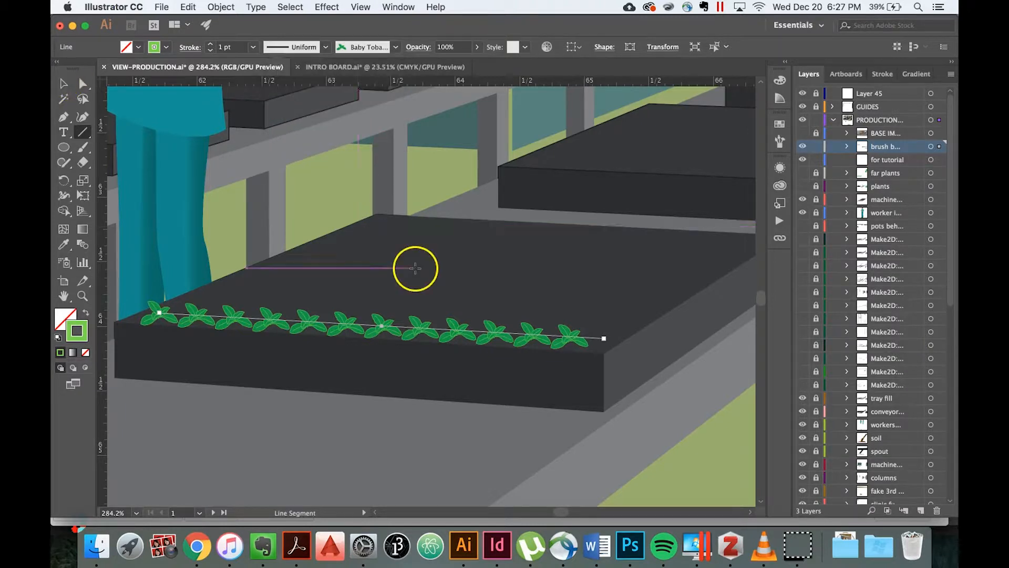
pyautogui.click(64, 83)
pyautogui.click(451, 247)
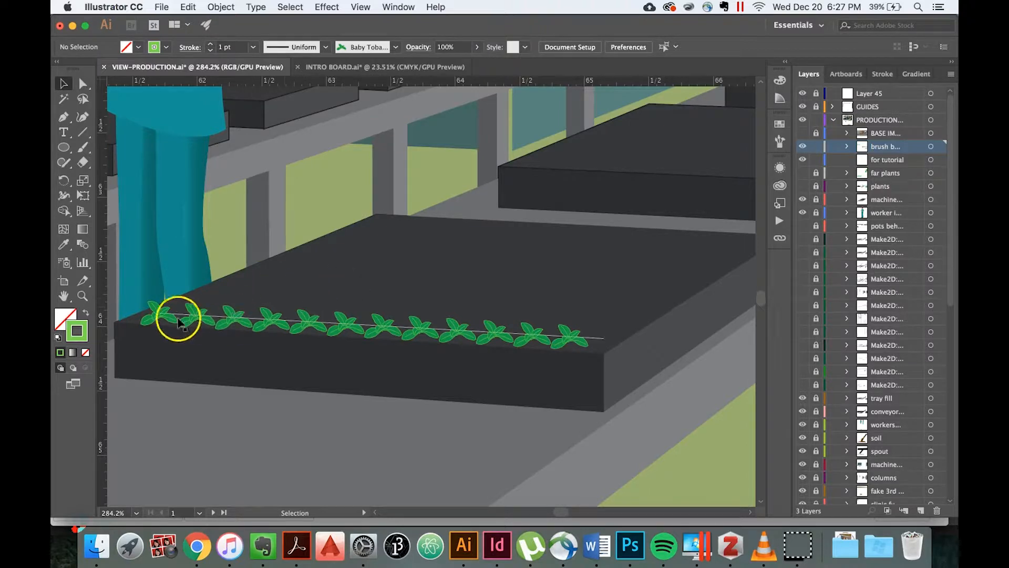
# Reselect the tray line, open the options of the "Baby Tobacco Plant 2" brush and set Size to Random with a 72% minimum.
pyautogui.click(382, 325)
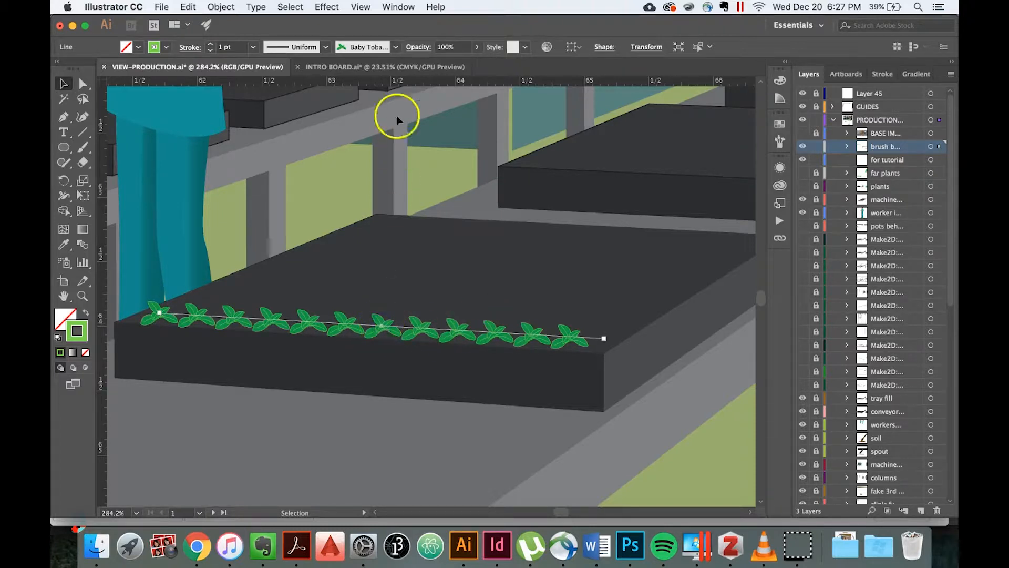
pyautogui.click(396, 47)
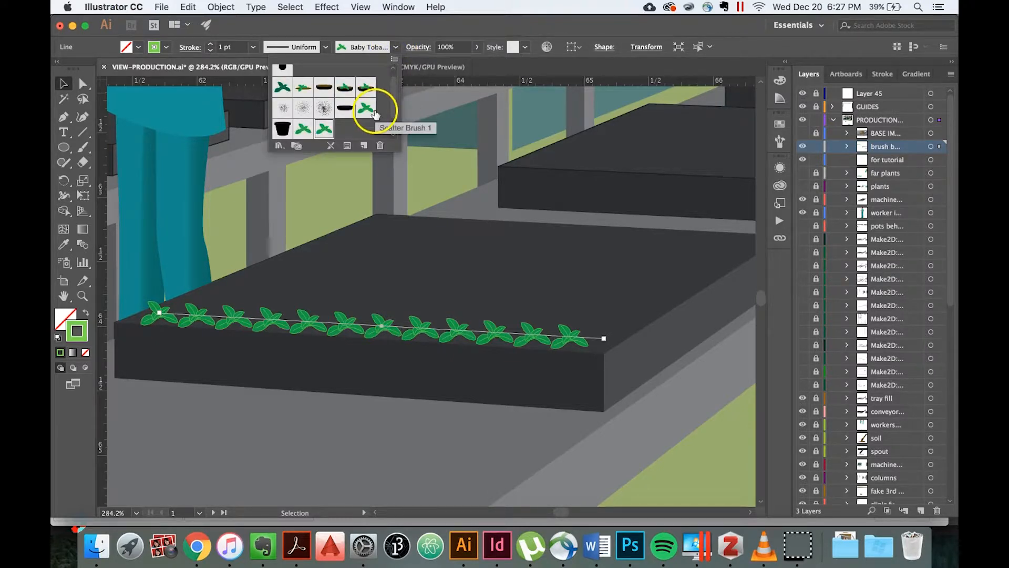
pyautogui.click(324, 129)
pyautogui.doubleClick(323, 130)
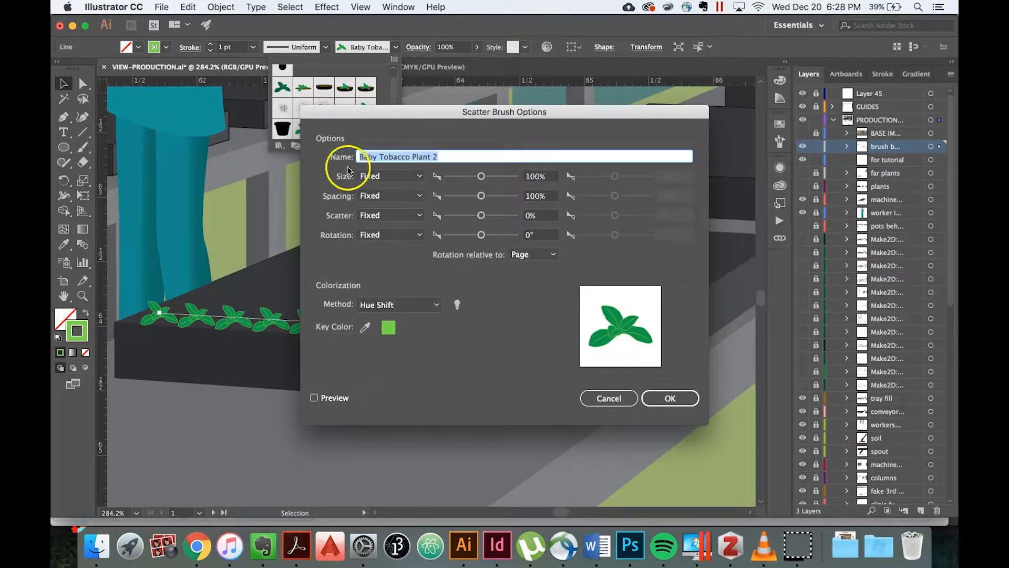
pyautogui.click(421, 179)
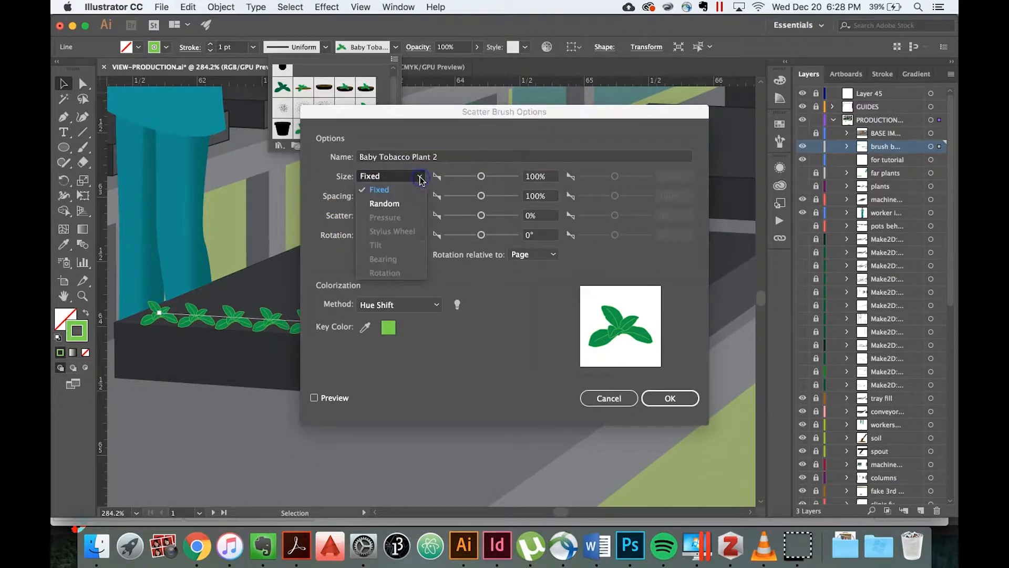
pyautogui.click(408, 201)
pyautogui.moveTo(481, 177); pyautogui.dragTo(480, 176)
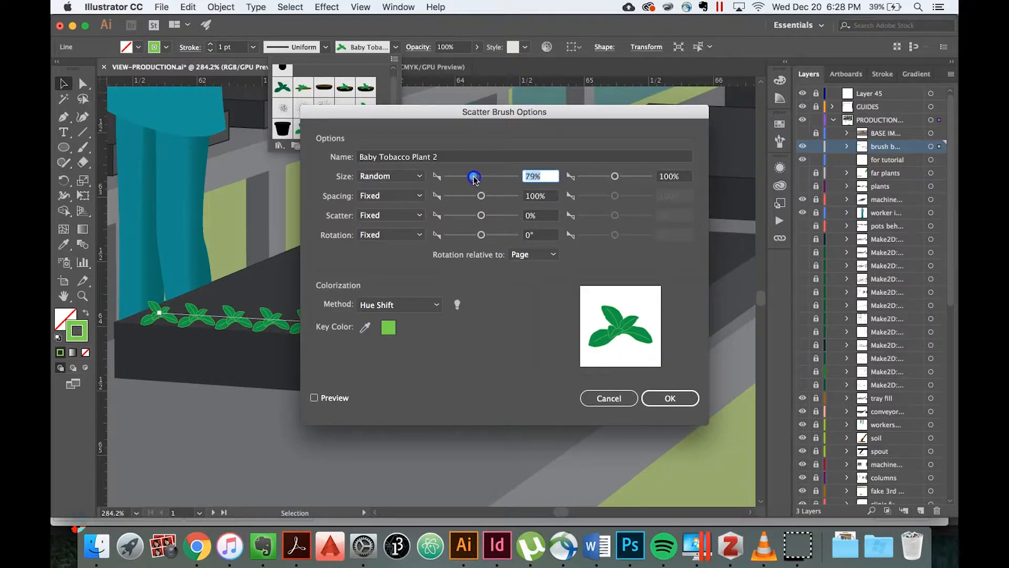
# Set the brush's maximum random size to 150% and apply the change to the existing strokes.
pyautogui.click(670, 176)
pyautogui.write('1')
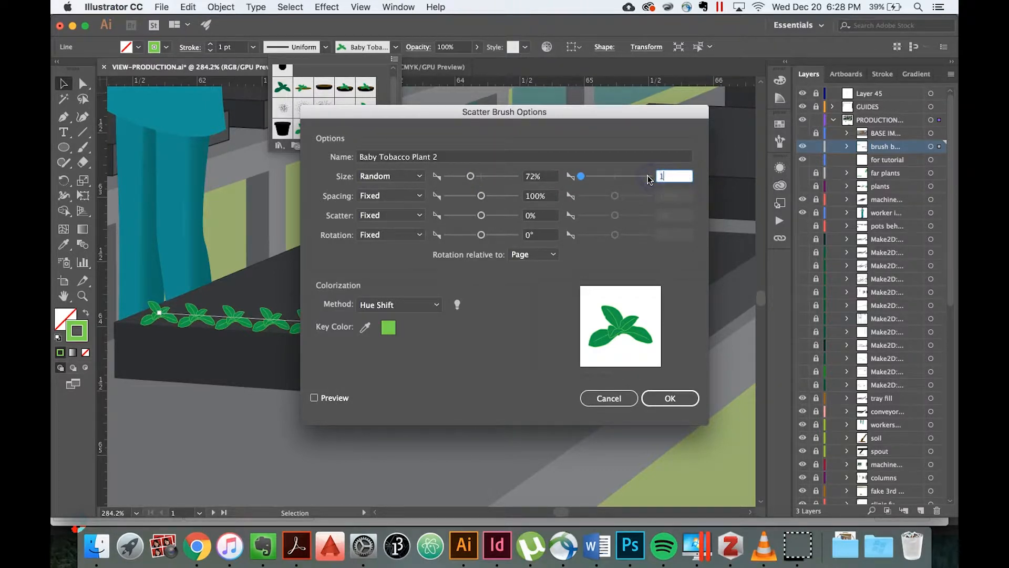
pyautogui.write('50')
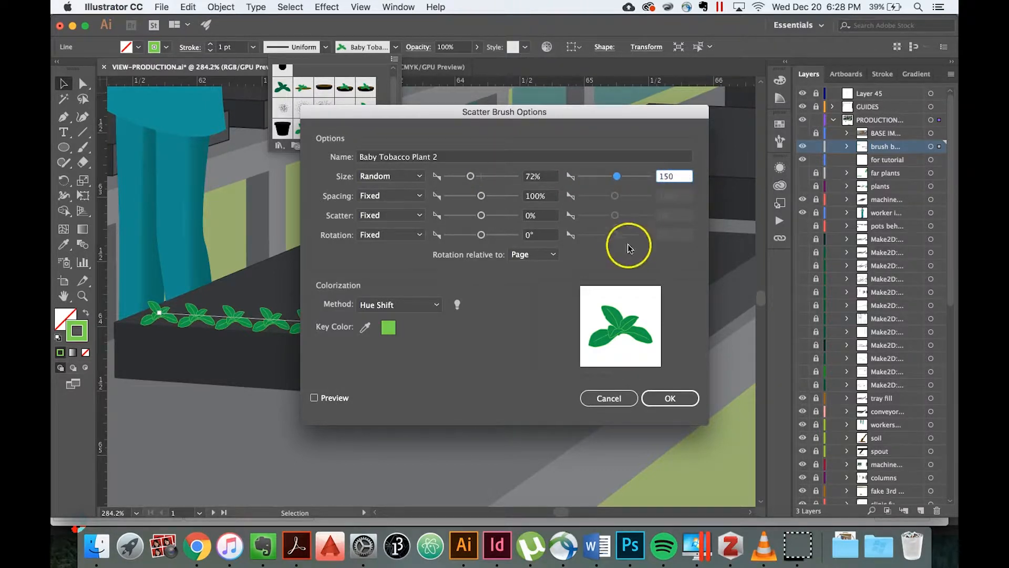
pyautogui.click(664, 397)
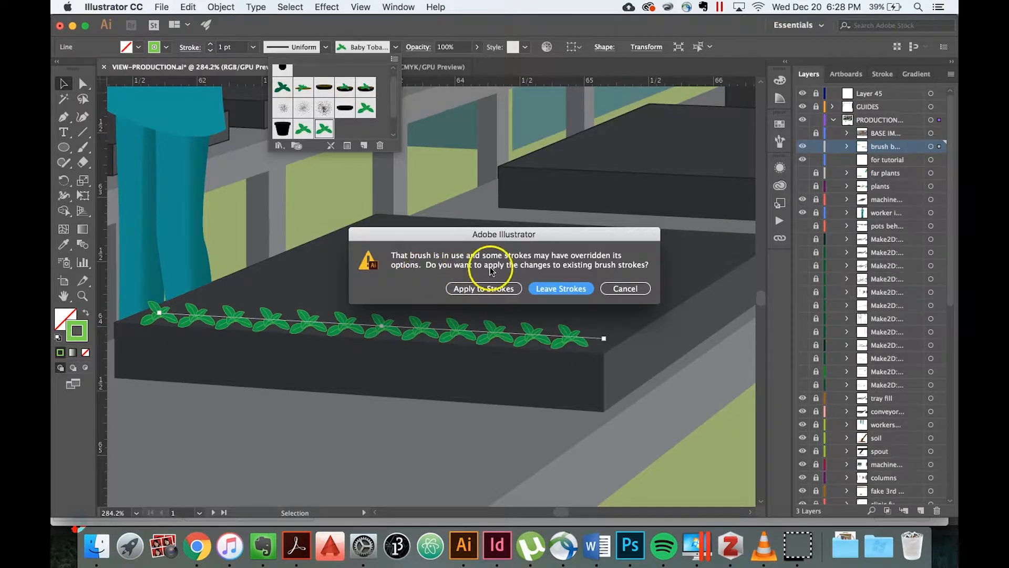
pyautogui.click(483, 289)
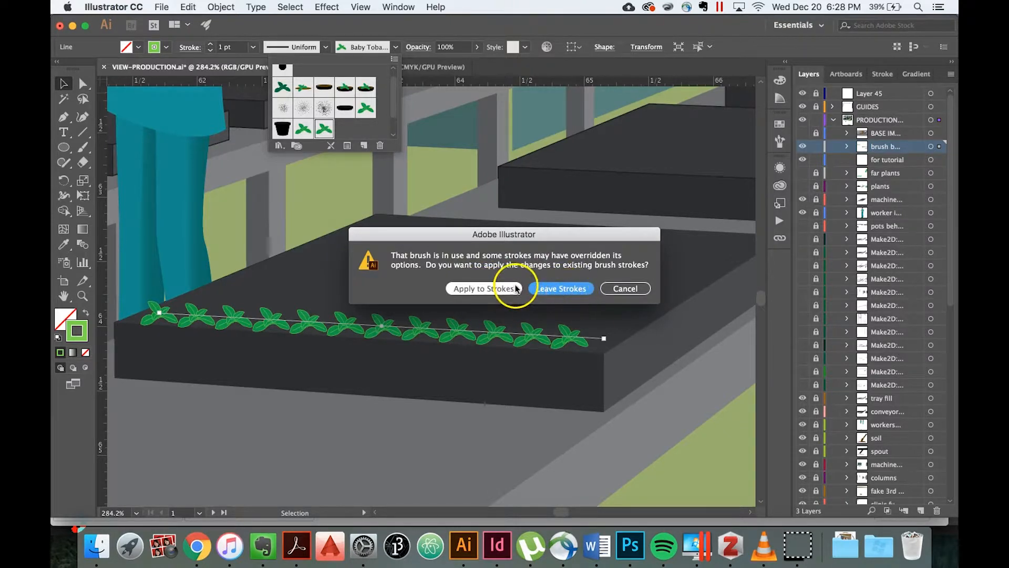
pyautogui.click(486, 289)
pyautogui.click(361, 443)
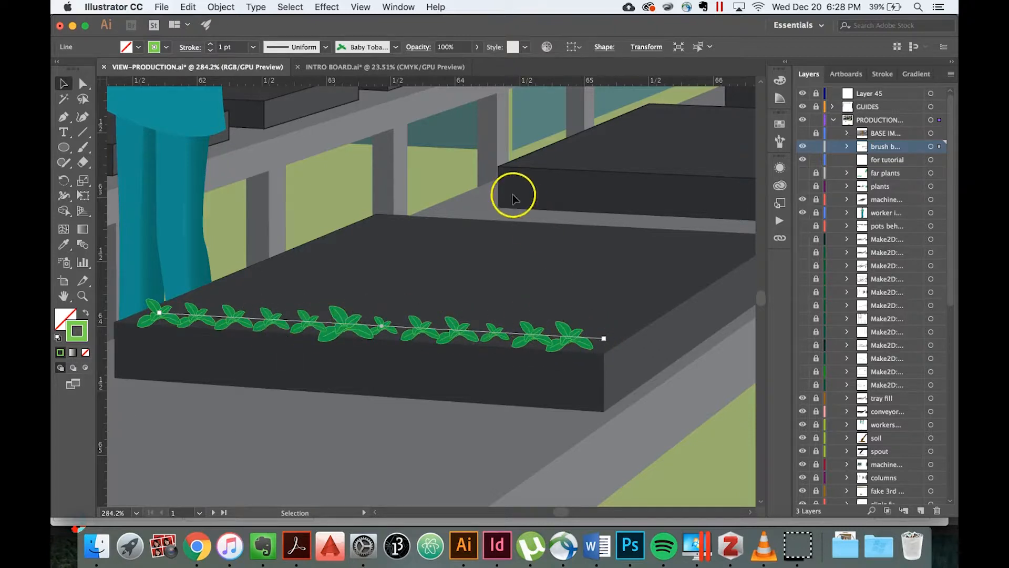
# Set the "Baby Tobacco Plant 2" brush's Spacing to Random between 67% and 150% and apply it to the existing strokes.
pyautogui.click(396, 47)
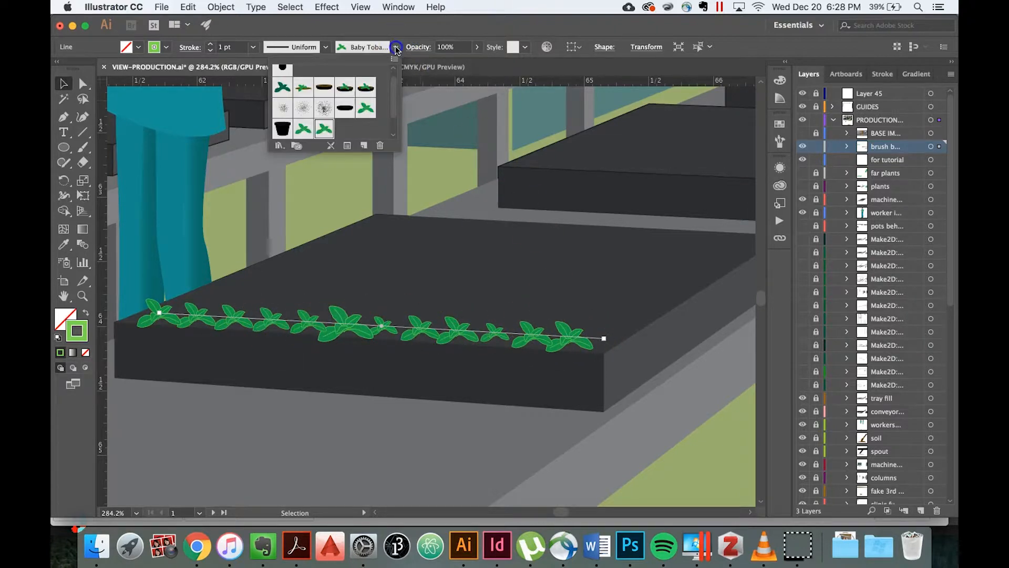
pyautogui.doubleClick(325, 130)
pyautogui.click(413, 196)
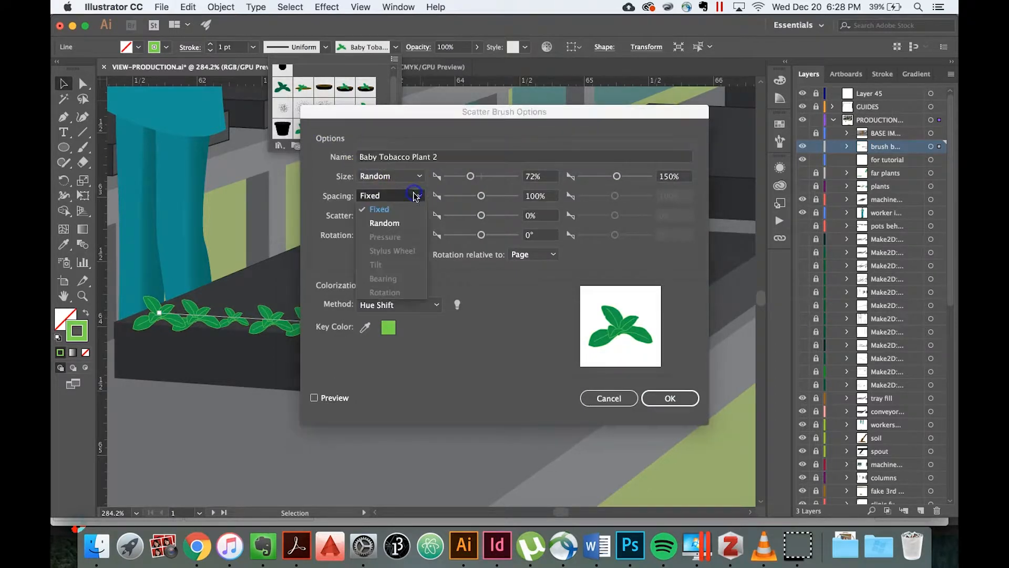
pyautogui.click(389, 222)
pyautogui.moveTo(482, 198); pyautogui.dragTo(481, 199)
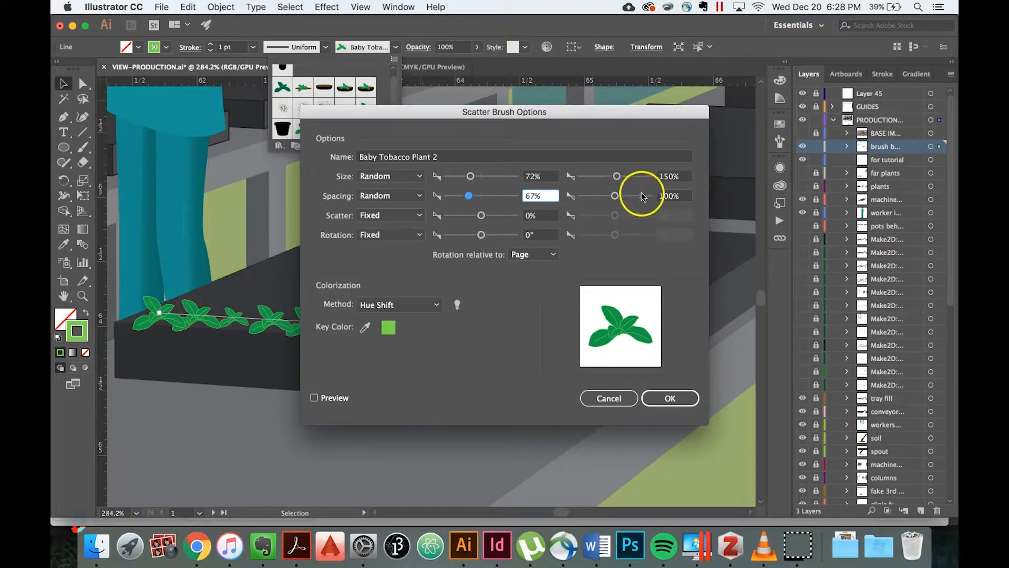
pyautogui.moveTo(680, 197); pyautogui.dragTo(652, 198)
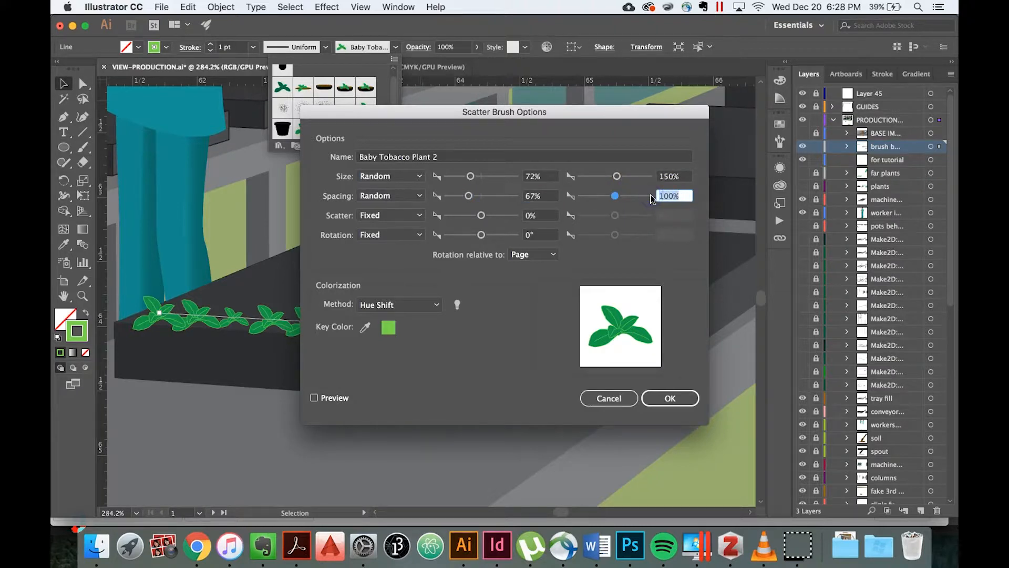
pyautogui.click(669, 241)
pyautogui.click(670, 398)
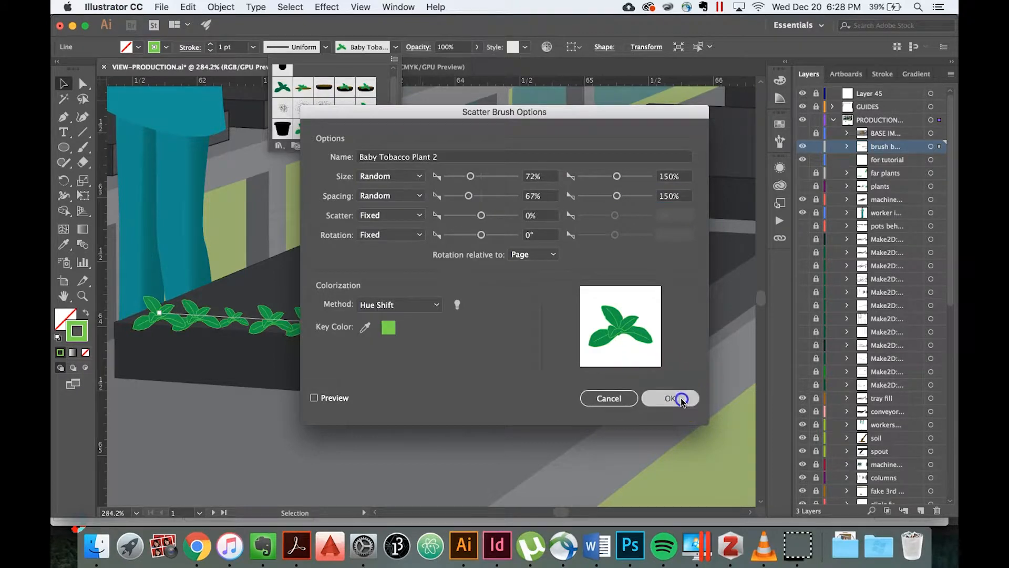
pyautogui.click(482, 288)
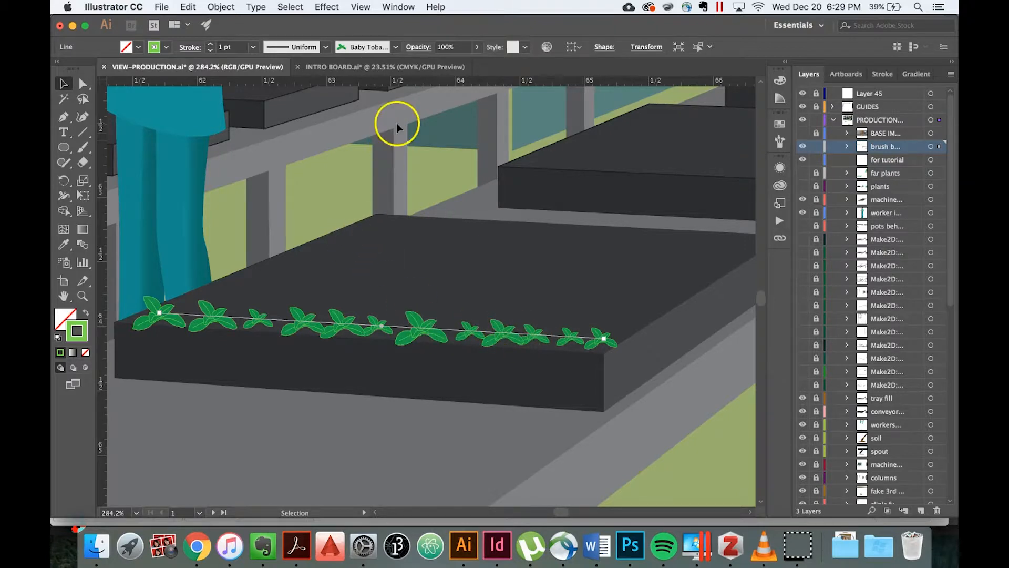
# Return the "Baby Tobacco Plant 2" brush's Size and Spacing to Fixed at 100% each in its brush options.
pyautogui.click(395, 47)
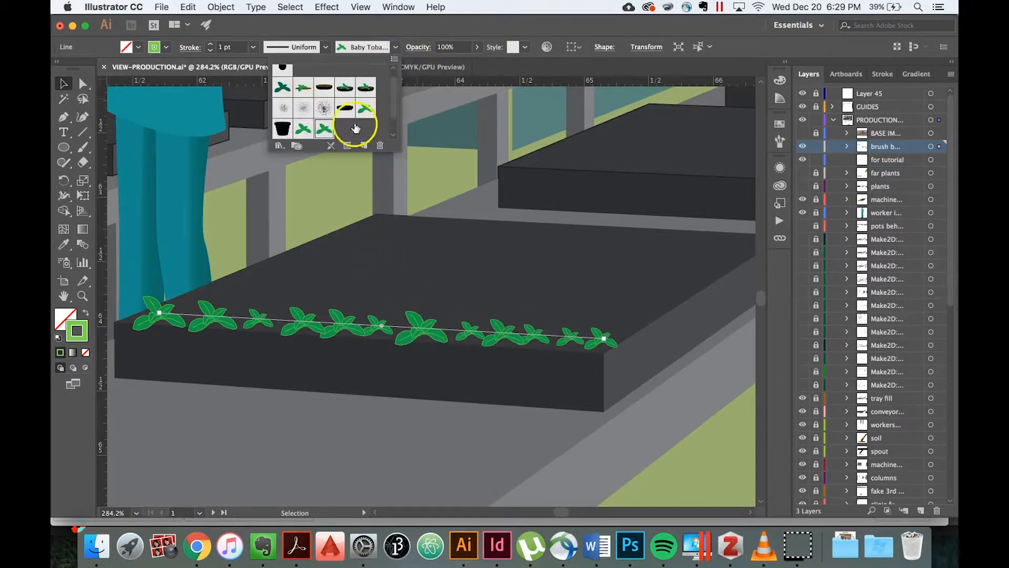
pyautogui.doubleClick(324, 131)
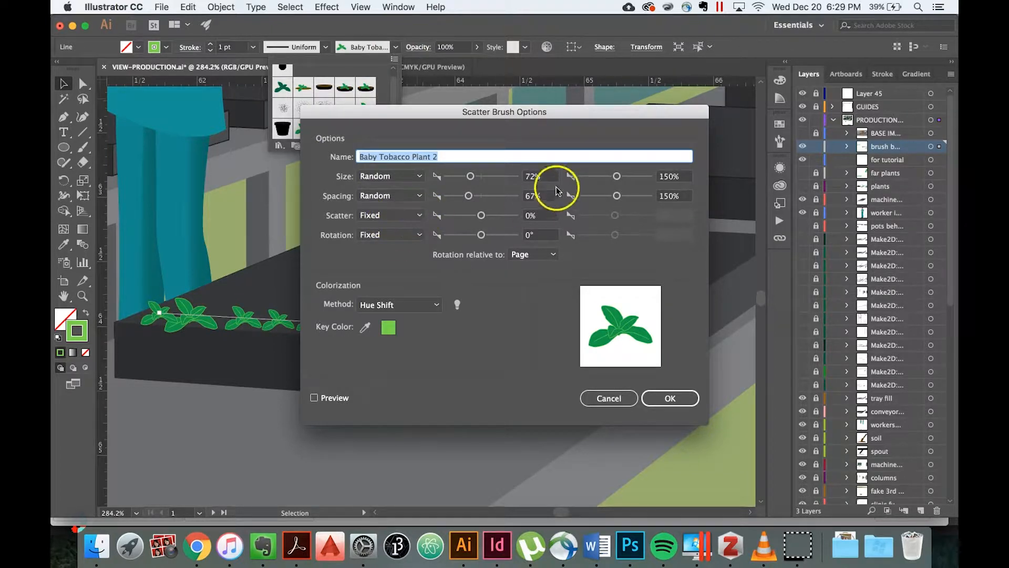
pyautogui.click(417, 176)
pyautogui.click(399, 189)
pyautogui.click(406, 213)
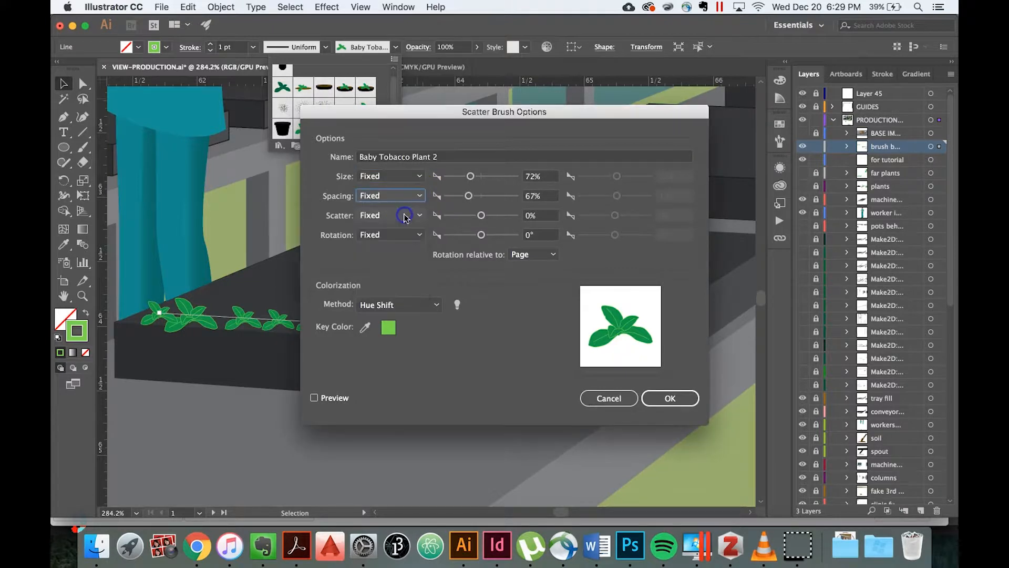
pyautogui.moveTo(547, 174); pyautogui.dragTo(488, 164)
pyautogui.write('100')
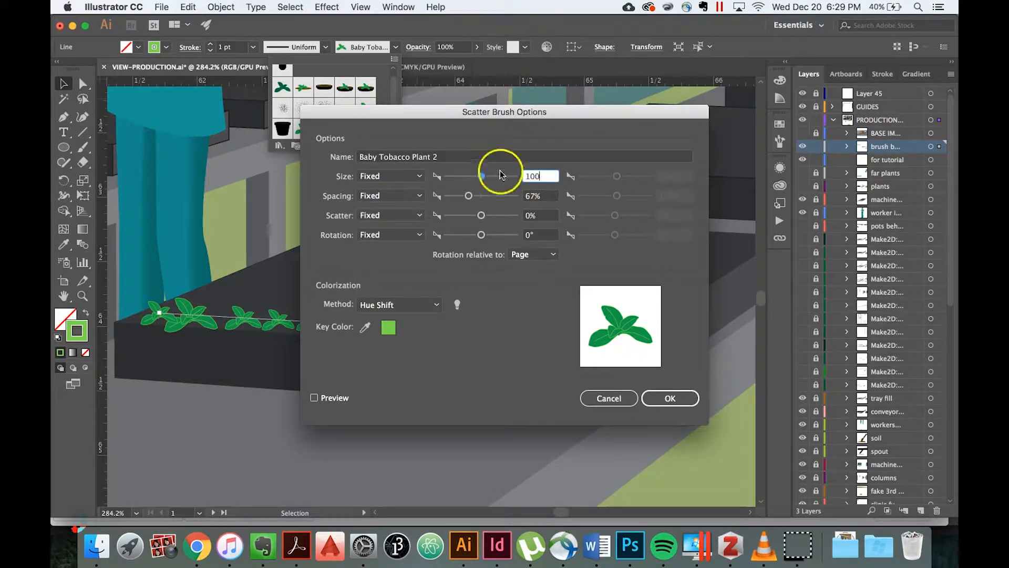
pyautogui.moveTo(544, 193); pyautogui.dragTo(501, 194)
pyautogui.write('100')
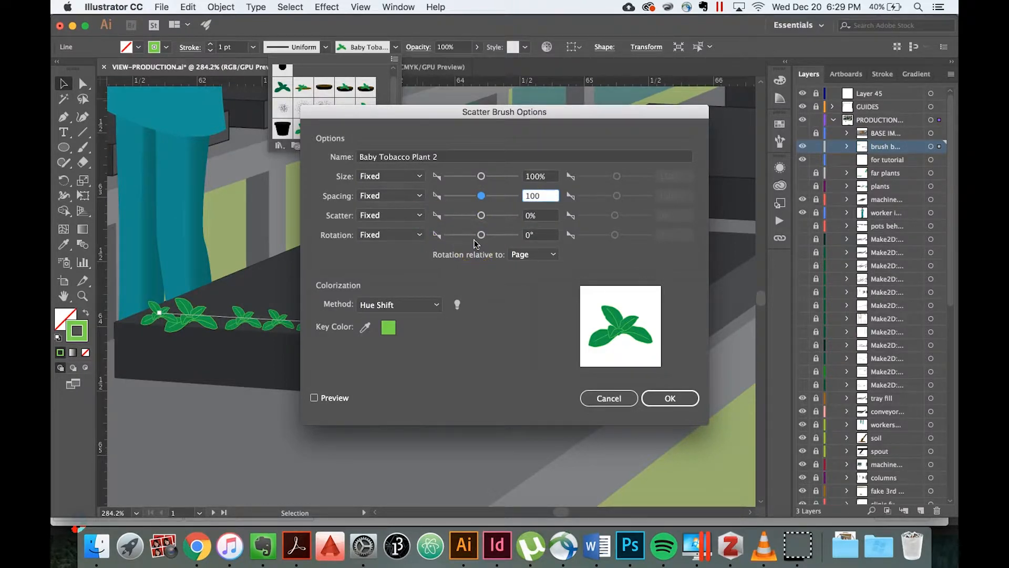
# Set the "Baby Tobacco Plant 2" brush's Scatter to Random between -94% and 100% and apply it to the existing strokes.
pyautogui.click(405, 214)
pyautogui.click(391, 242)
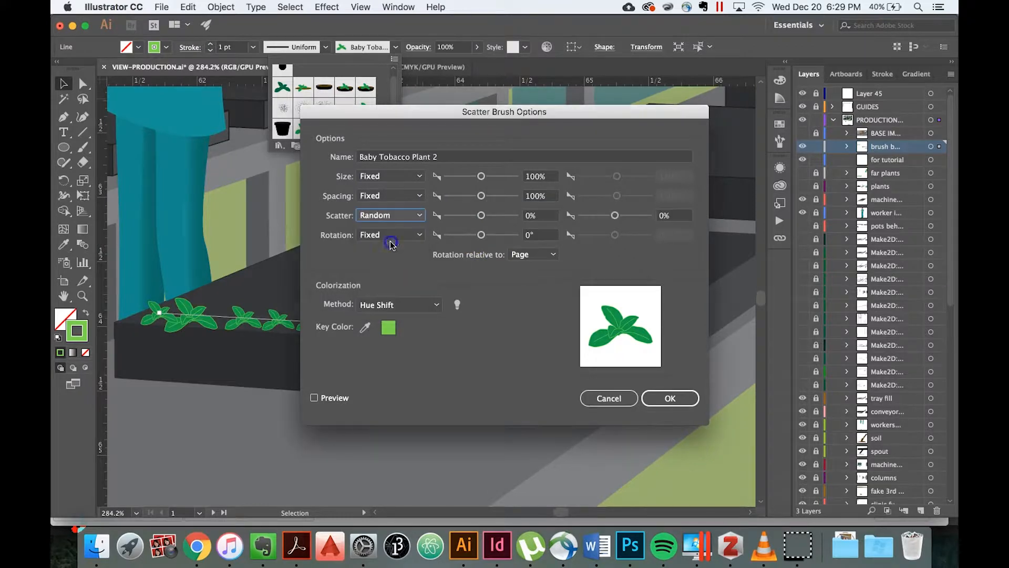
pyautogui.click(482, 216)
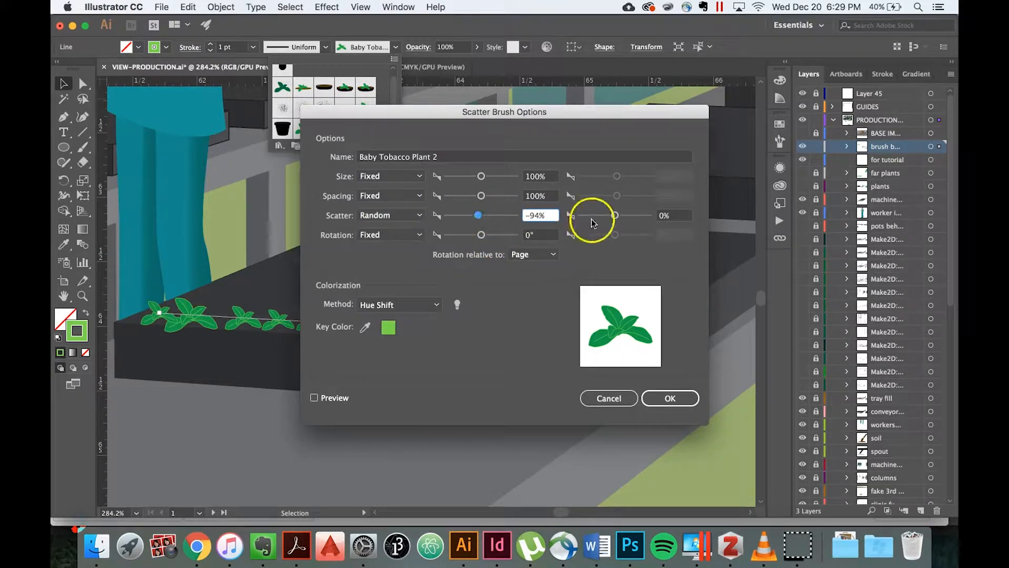
pyautogui.click(670, 216)
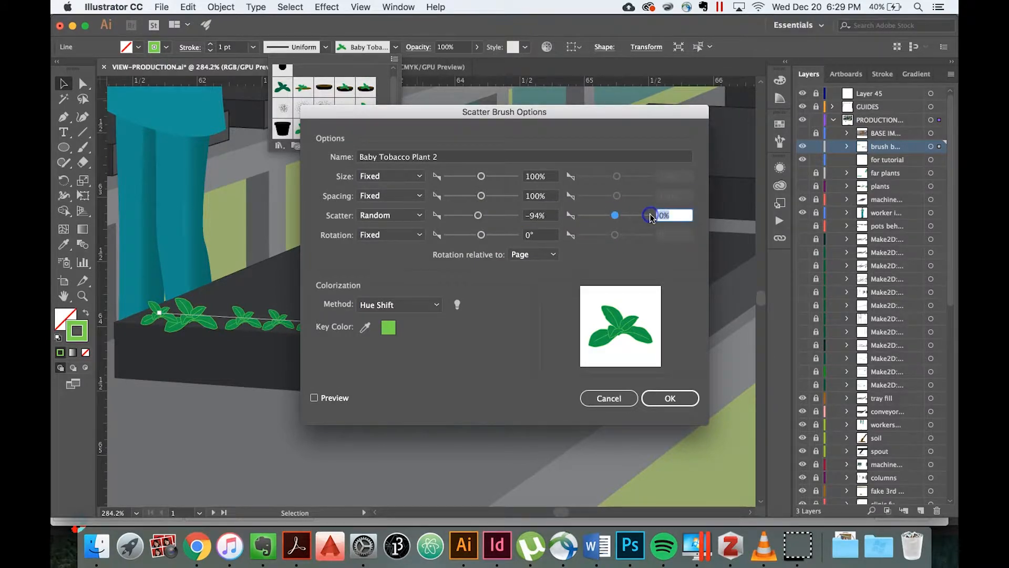
pyautogui.write('100')
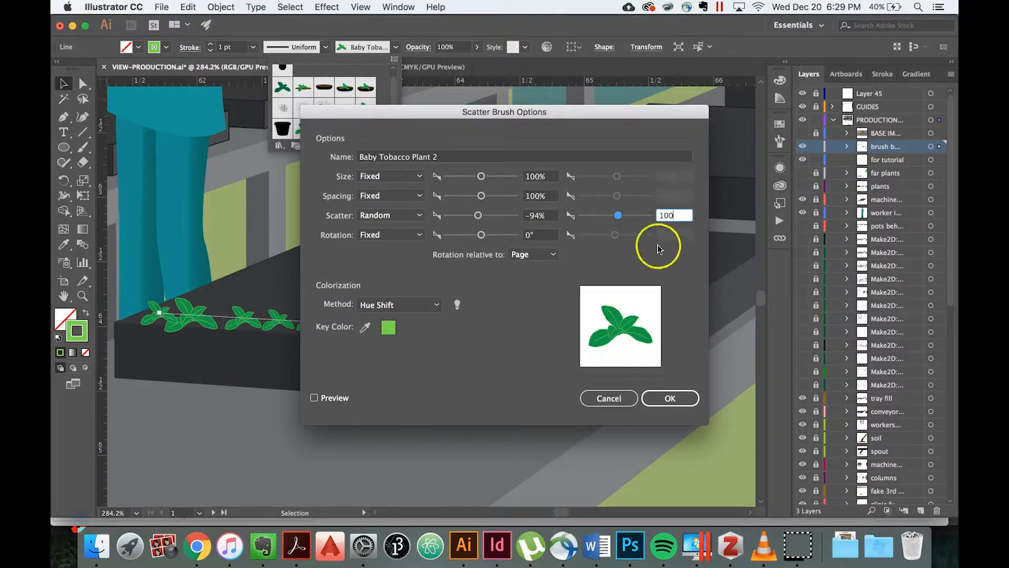
pyautogui.click(660, 398)
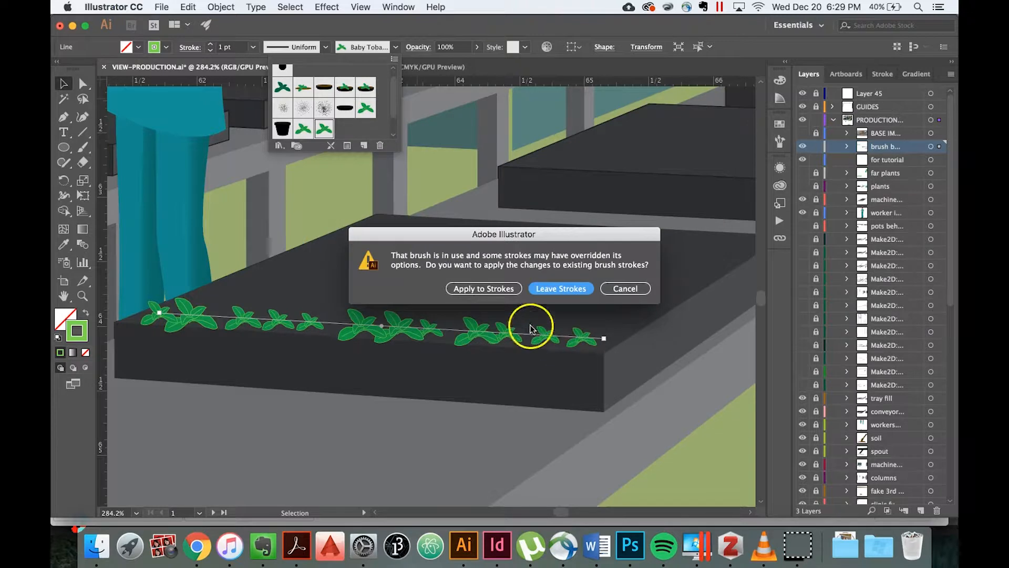
pyautogui.click(495, 288)
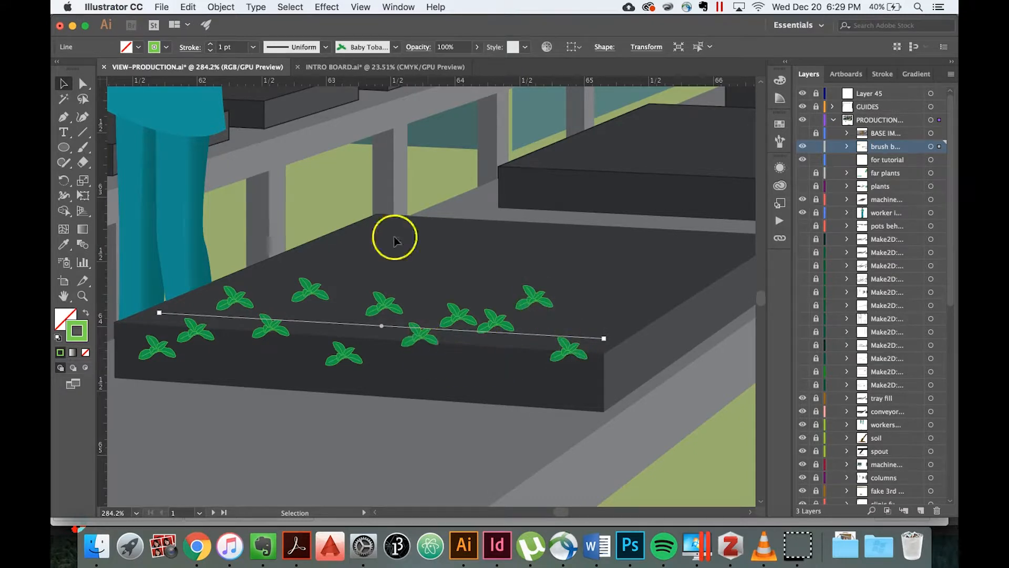
# Reapply the "Baby Tobacco Plant 2" brush to the tray line several times to regenerate the random scatter of the plants.
pyautogui.click(396, 47)
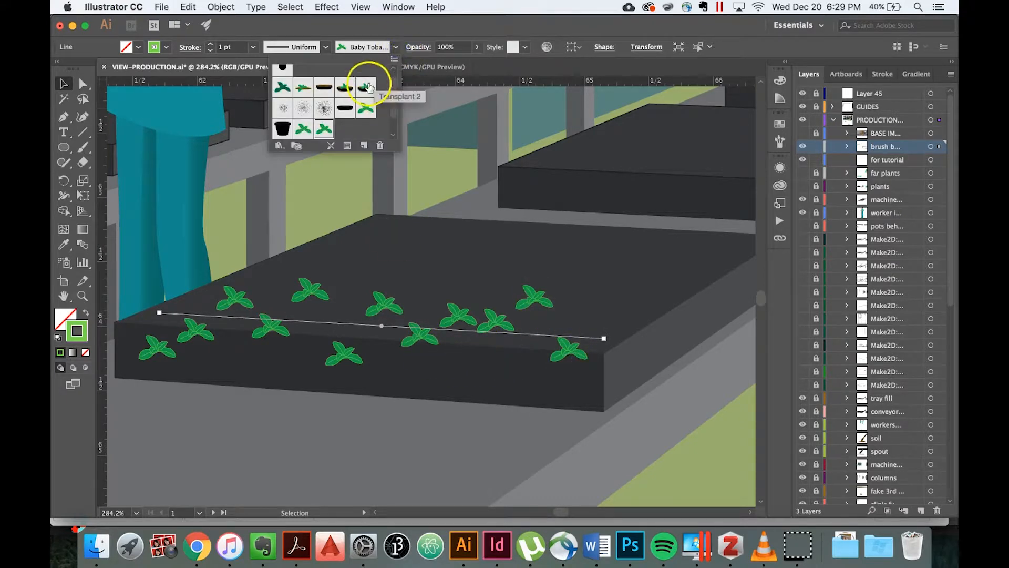
pyautogui.doubleClick(325, 129)
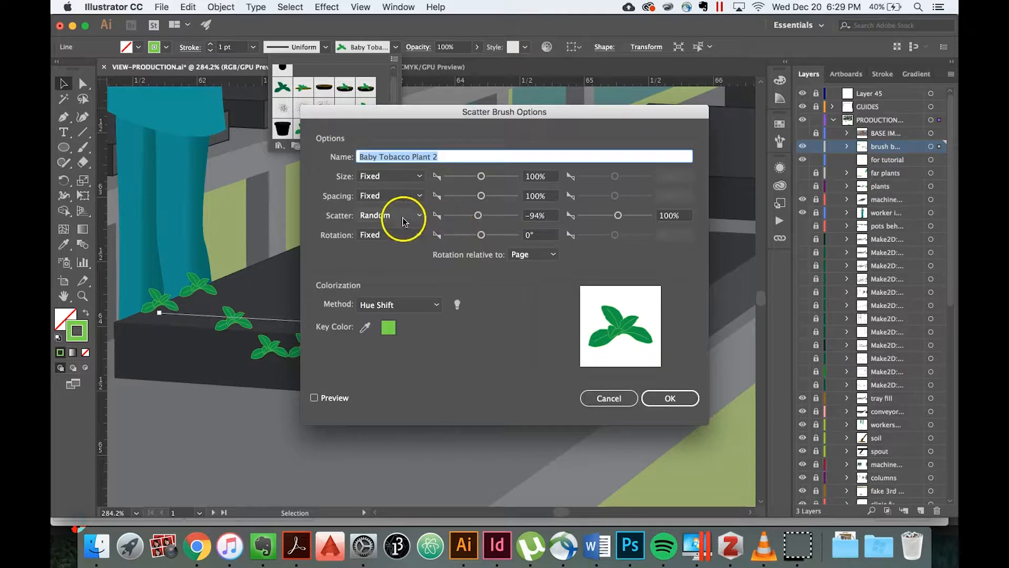
pyautogui.click(602, 398)
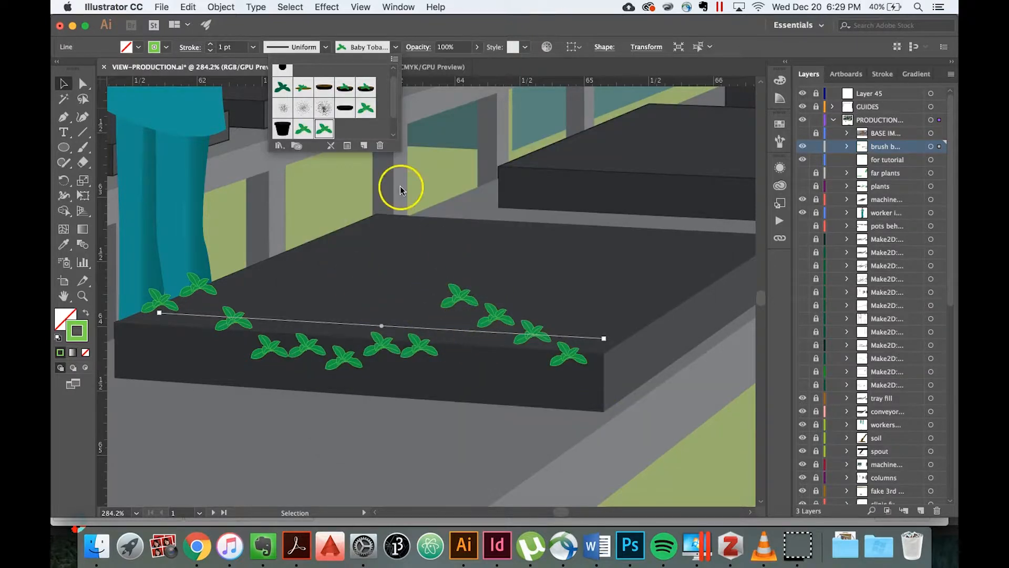
pyautogui.click(325, 130)
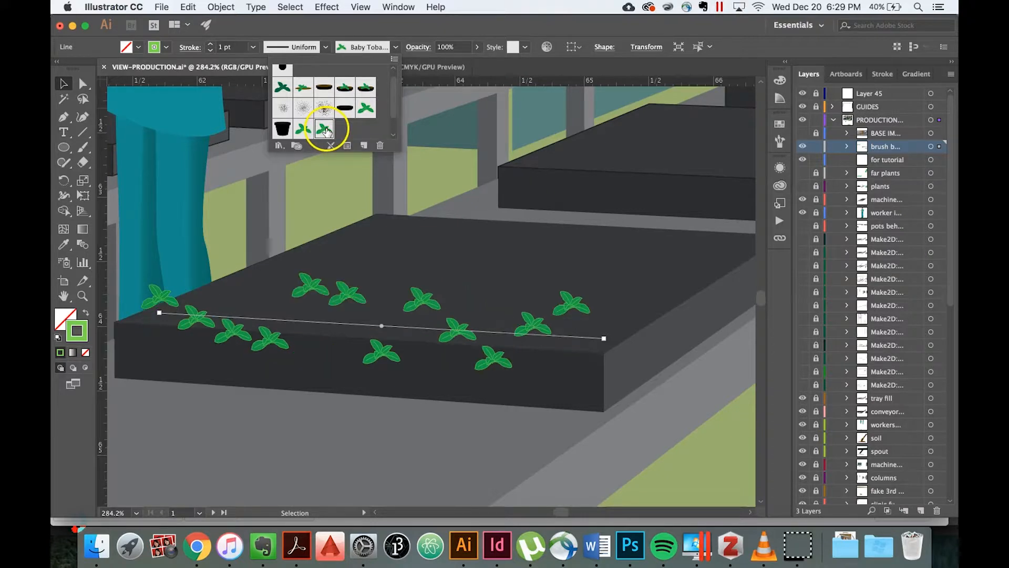
pyautogui.click(325, 129)
pyautogui.click(325, 129)
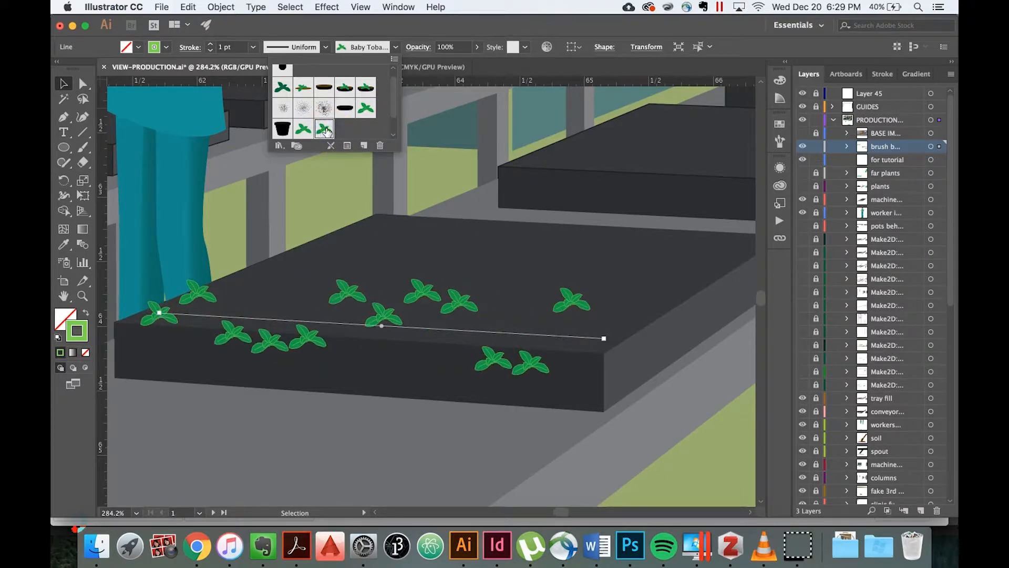
pyautogui.click(324, 129)
pyautogui.click(325, 129)
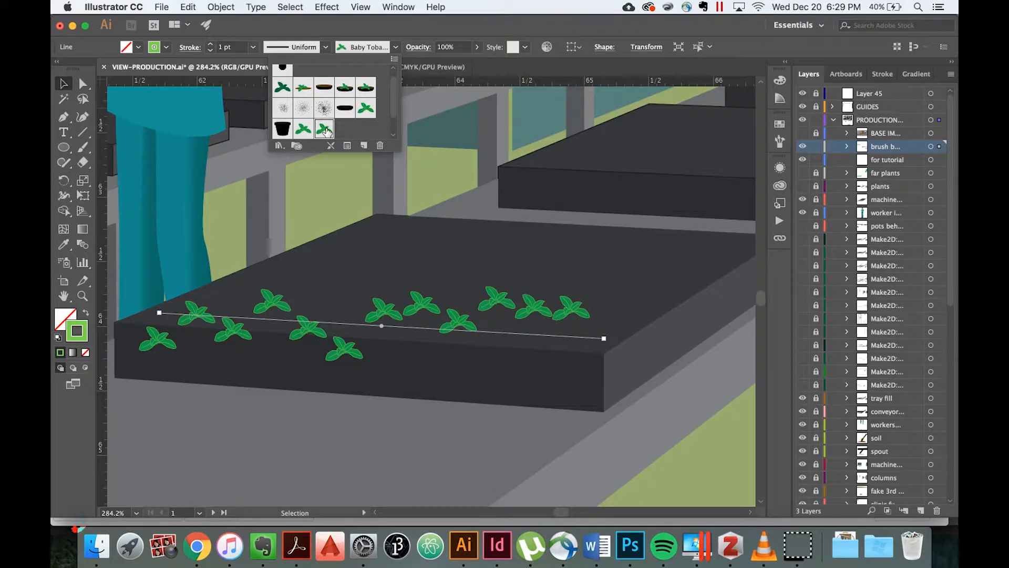
# Return the "Baby Tobacco Plant 2" brush's Scatter to Fixed at 0% in its brush options.
pyautogui.doubleClick(325, 129)
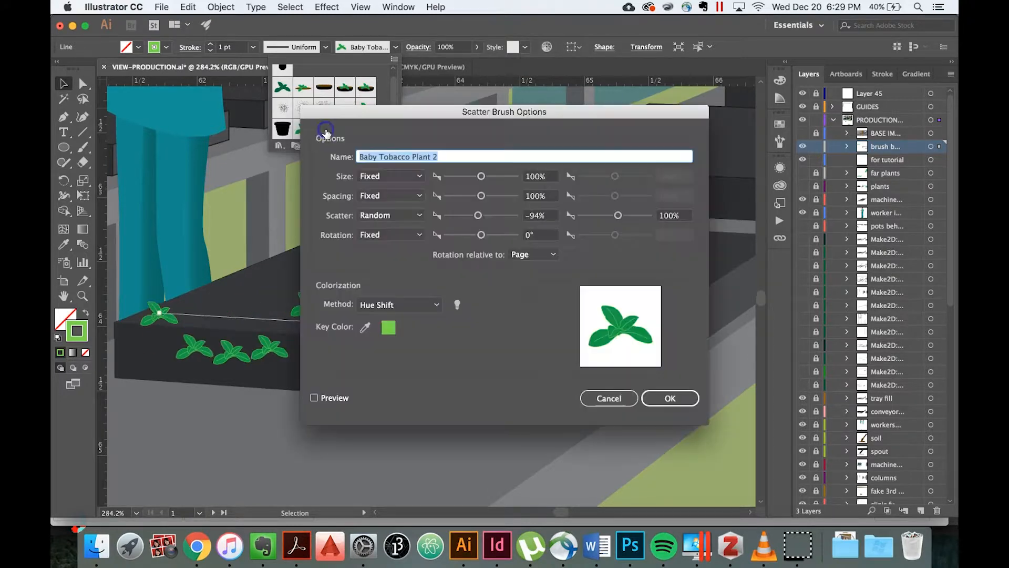
pyautogui.click(421, 215)
pyautogui.click(399, 227)
pyautogui.moveTo(542, 215); pyautogui.dragTo(515, 215)
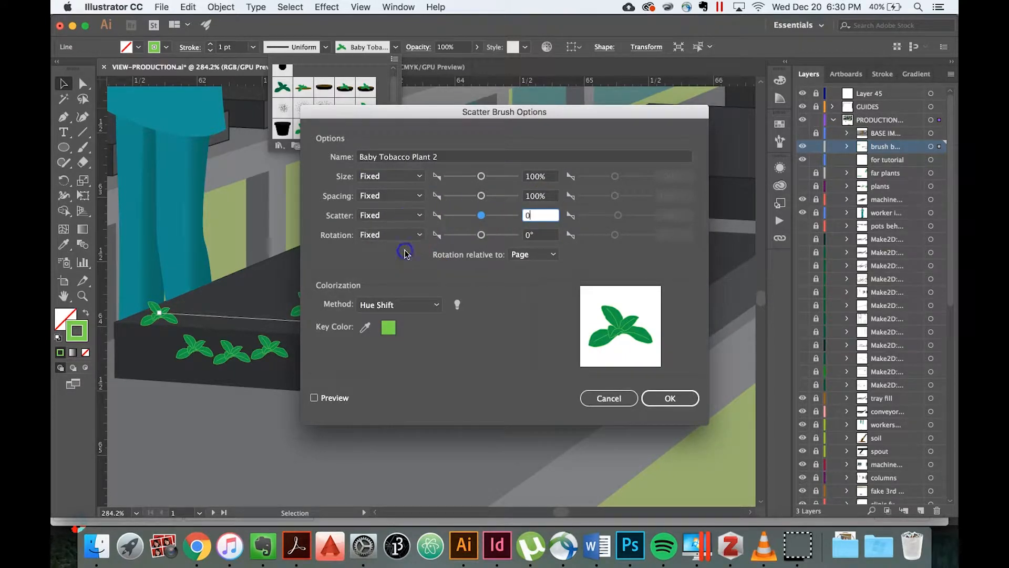
pyautogui.write('0')
# Set the brush's Rotation to Random between -30° and 30°, apply it to the existing strokes and deselect the line.
pyautogui.click(418, 235)
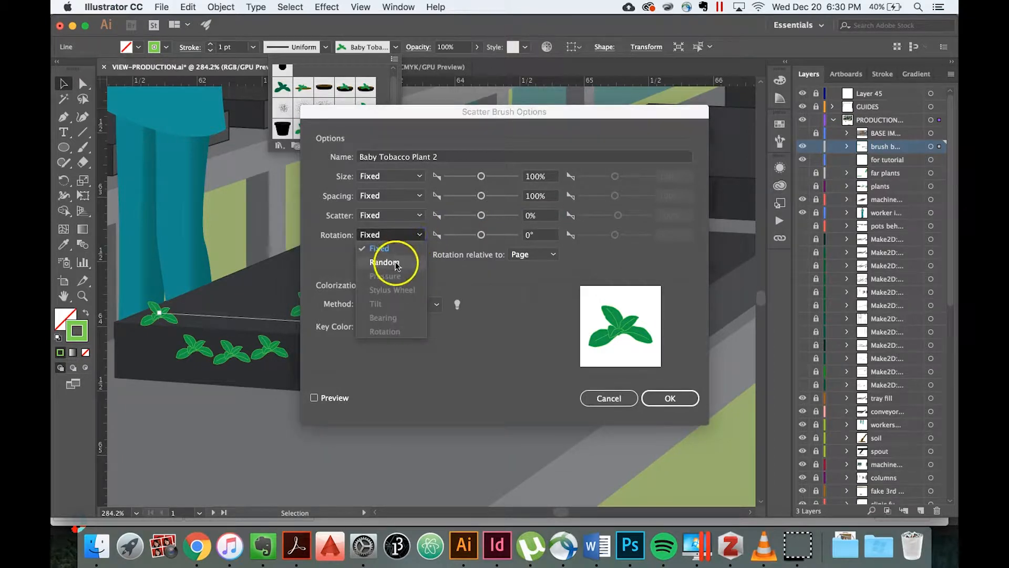
pyautogui.click(384, 255)
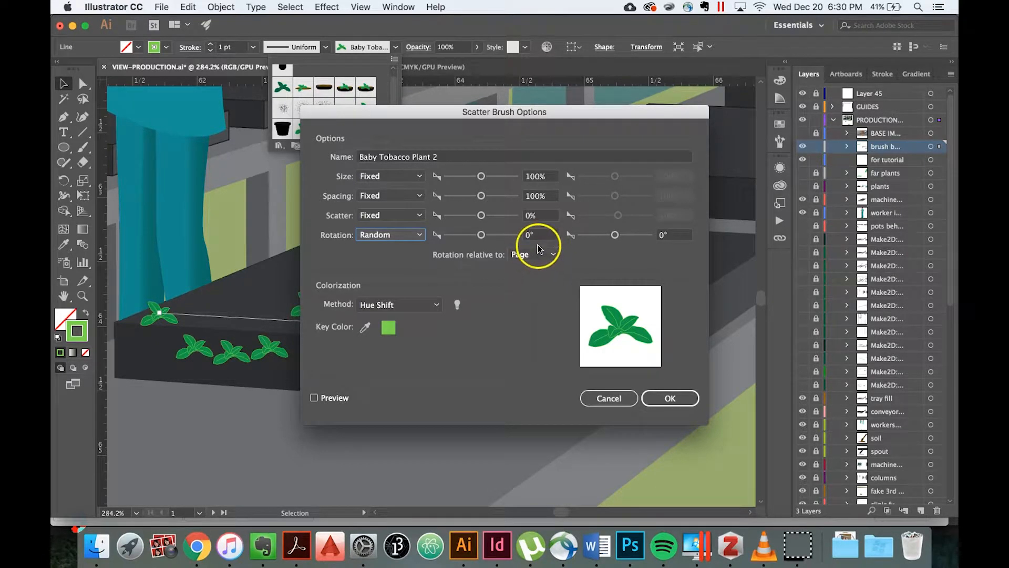
pyautogui.click(481, 236)
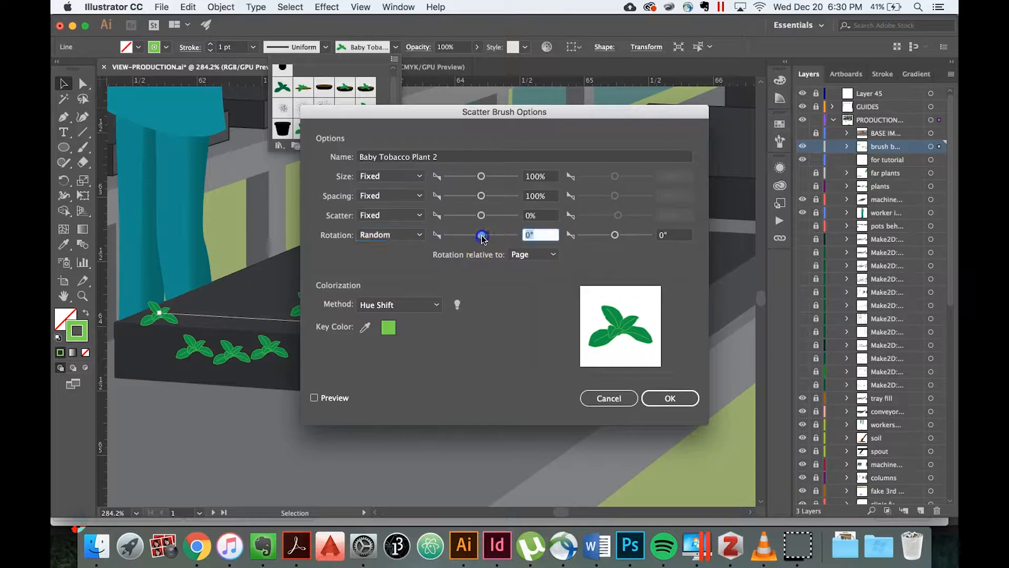
pyautogui.click(699, 244)
pyautogui.click(651, 236)
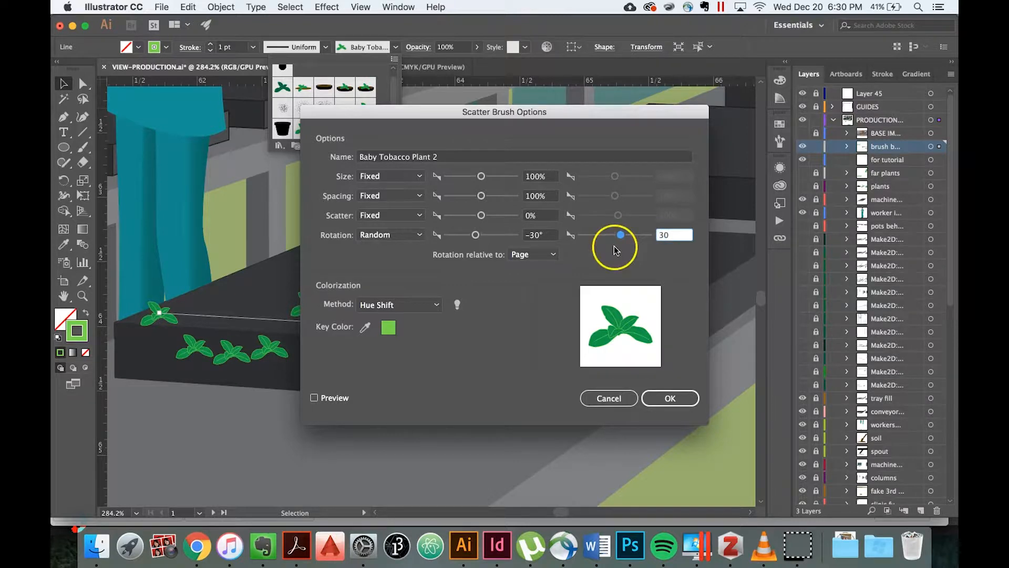
pyautogui.click(661, 400)
pyautogui.click(490, 293)
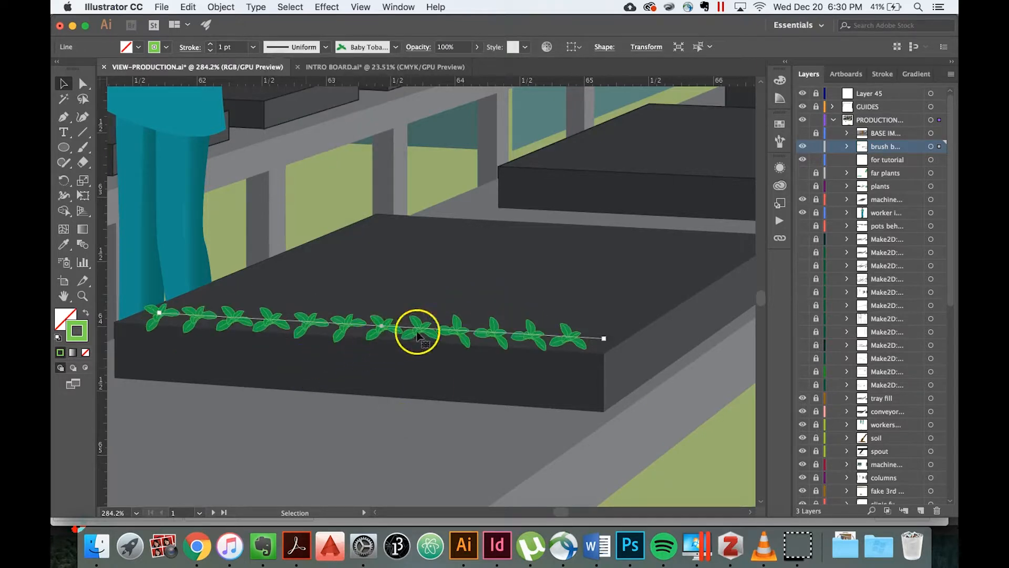
pyautogui.click(349, 427)
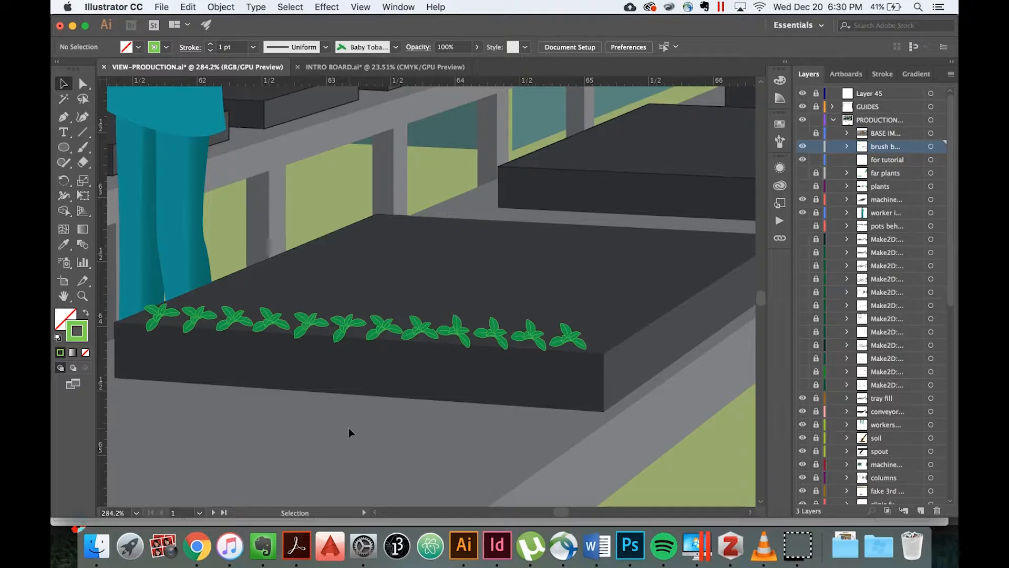
# Draw a line about 3.06 in long across the tray behind the first plant row and apply the "Baby Tobacco Plant 2" brush.
pyautogui.scroll(-5, 348, 427)
pyautogui.scroll(-2, 348, 427)
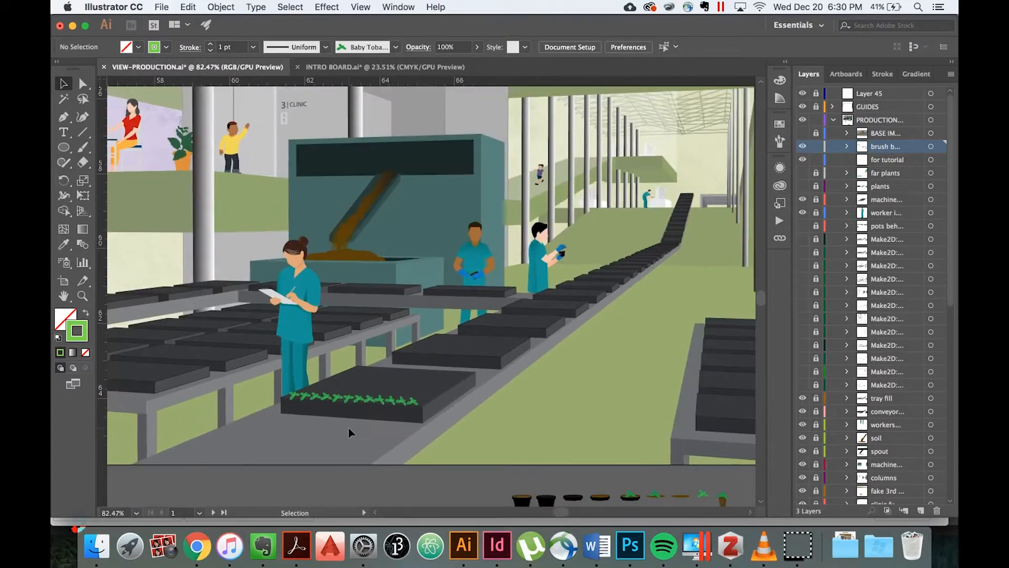
pyautogui.scroll(6, 370, 403)
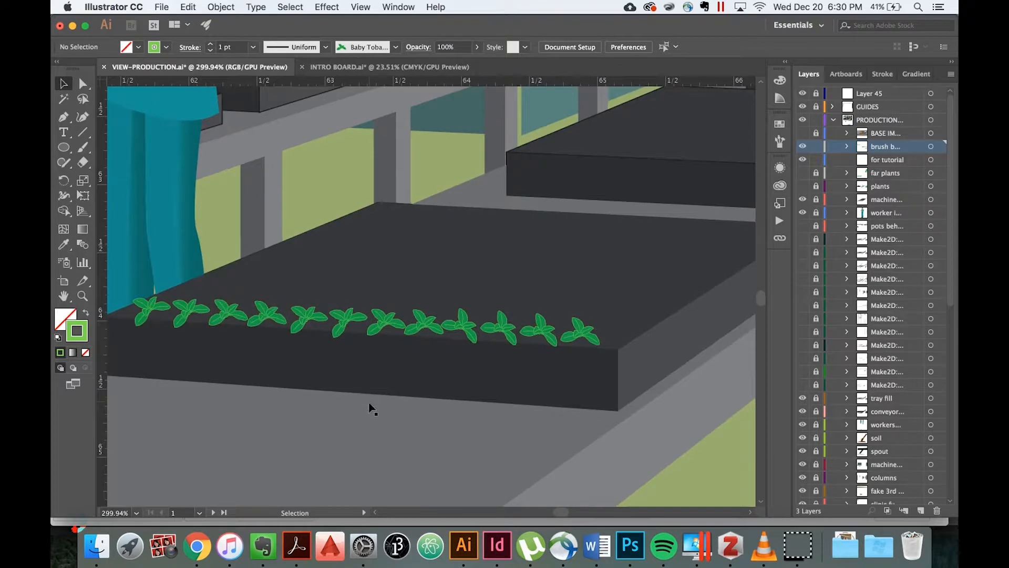
pyautogui.click(83, 132)
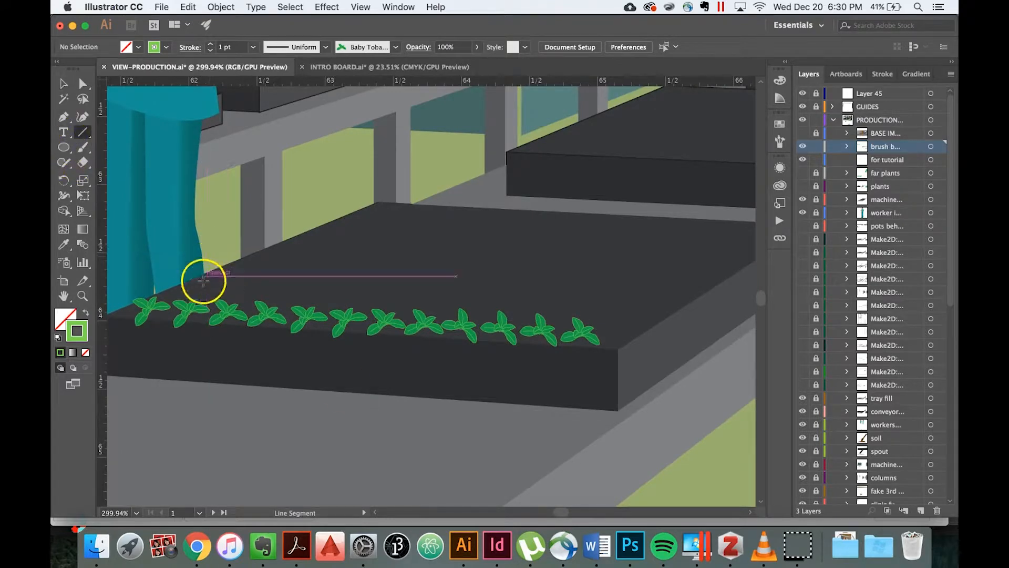
pyautogui.moveTo(202, 283)
pyautogui.mouseDown()
pyautogui.moveTo(513, 271)
pyautogui.moveTo(618, 306)
pyautogui.mouseUp()
pyautogui.click(396, 47)
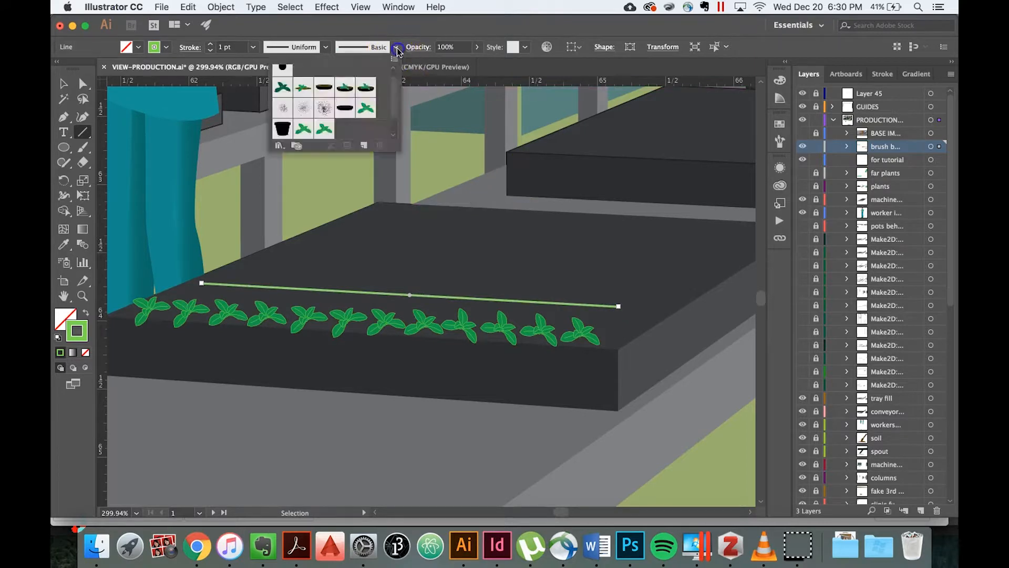
pyautogui.click(323, 129)
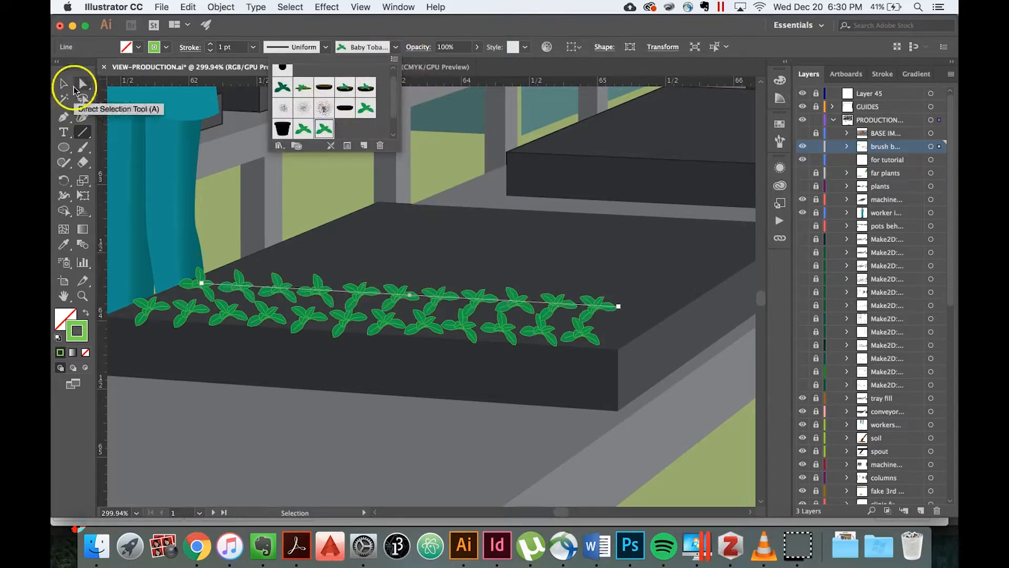
pyautogui.click(531, 294)
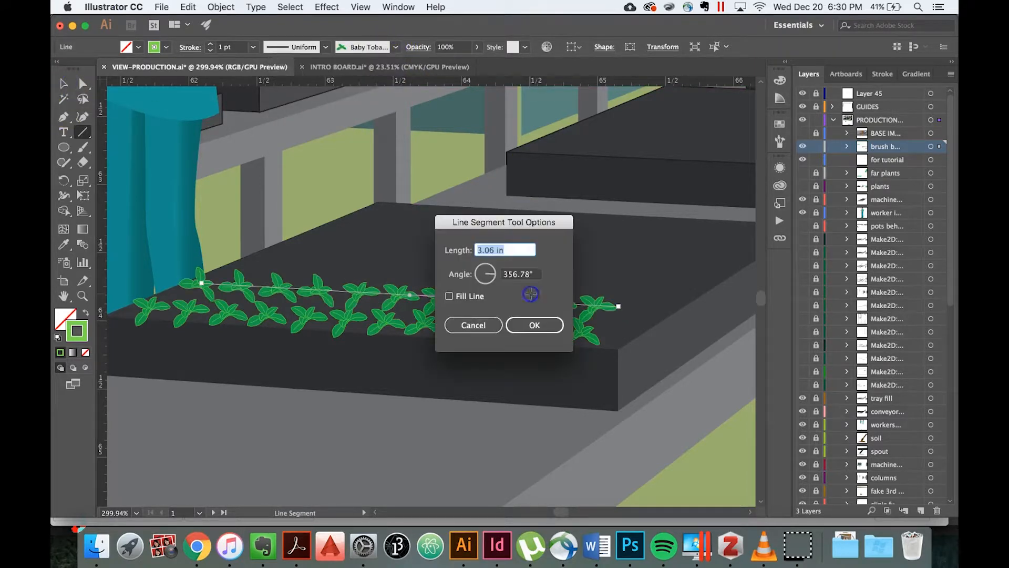
pyautogui.click(475, 322)
# Remove the second plant row from the front tray and clear the selection.
pyautogui.scroll(-5, 534, 213)
pyautogui.scroll(5, 534, 214)
pyautogui.hscroll(5, 535, 213)
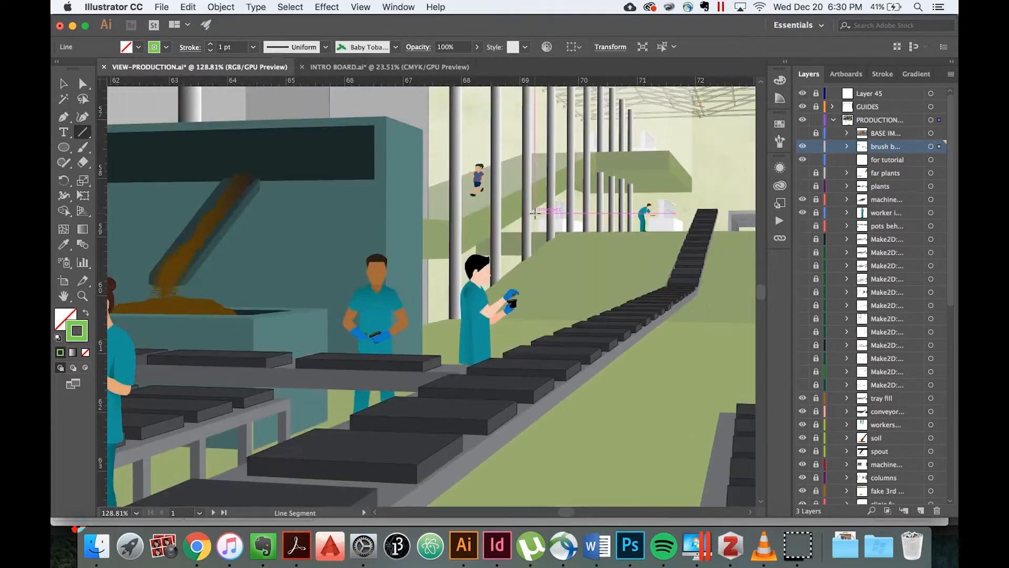
pyautogui.scroll(-2, 534, 214)
pyautogui.hscroll(-2, 534, 213)
pyautogui.click(68, 84)
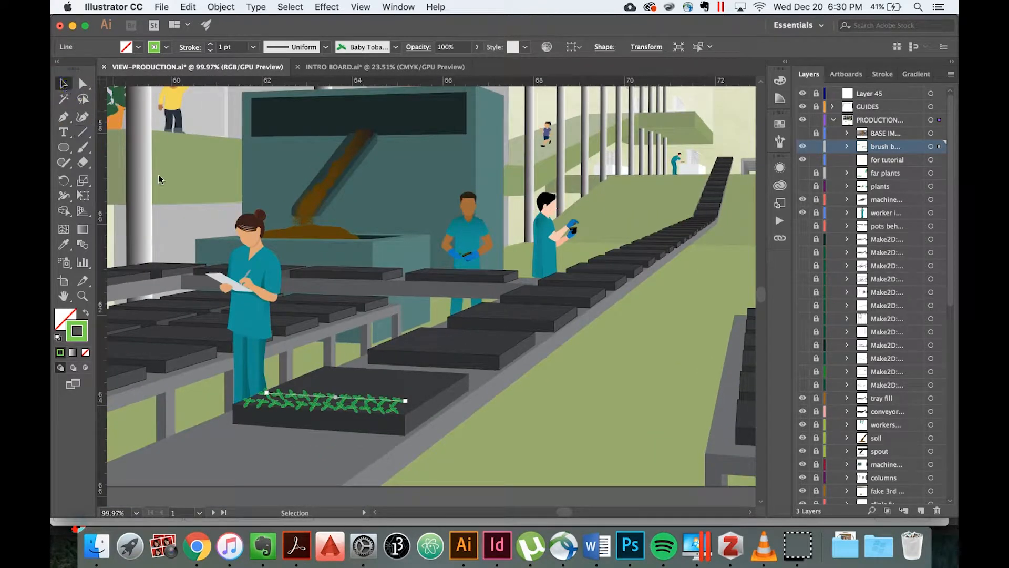
pyautogui.scroll(5, 427, 468)
pyautogui.hscroll(-2, 427, 469)
pyautogui.scroll(1, 427, 469)
pyautogui.click(331, 451)
pyautogui.scroll(1, 330, 451)
pyautogui.hscroll(-2, 330, 451)
pyautogui.click(360, 320)
pyautogui.press('super+shift+a')
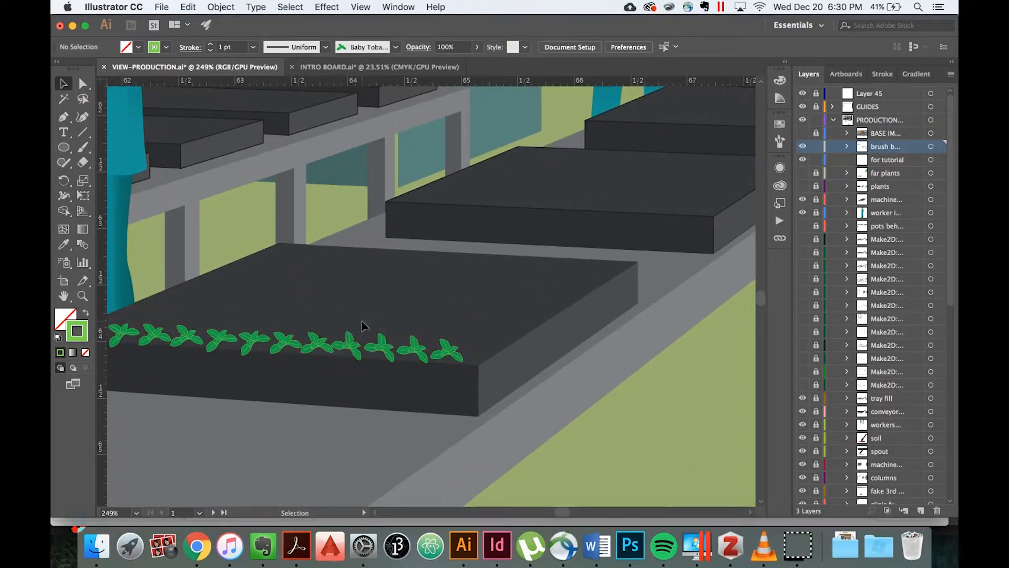
# Draw a line segment across the small distant tray at the bend of the conveyor, just below the rising section.
pyautogui.scroll(-5, 361, 324)
pyautogui.scroll(2, 362, 324)
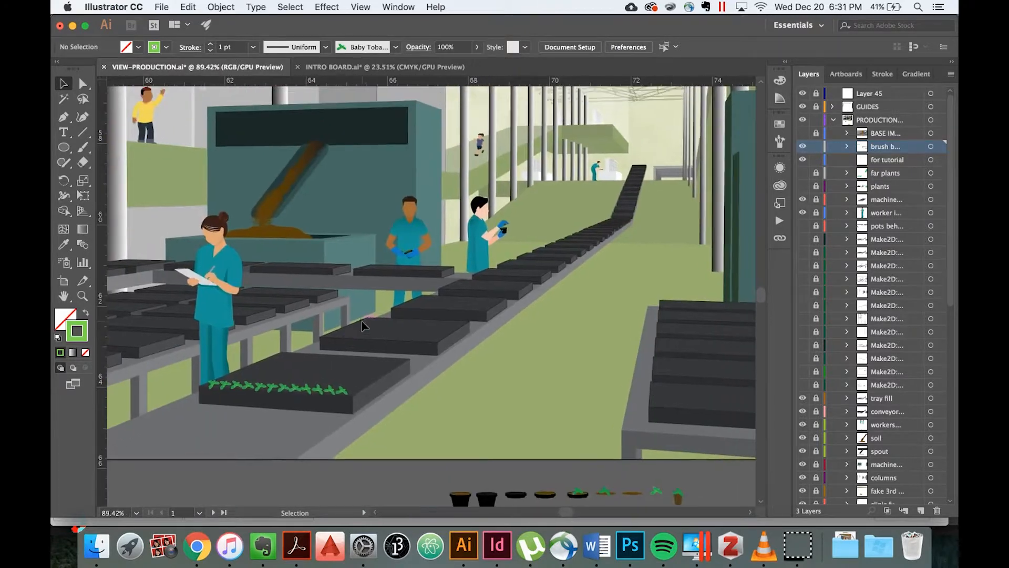
pyautogui.scroll(2, 362, 320)
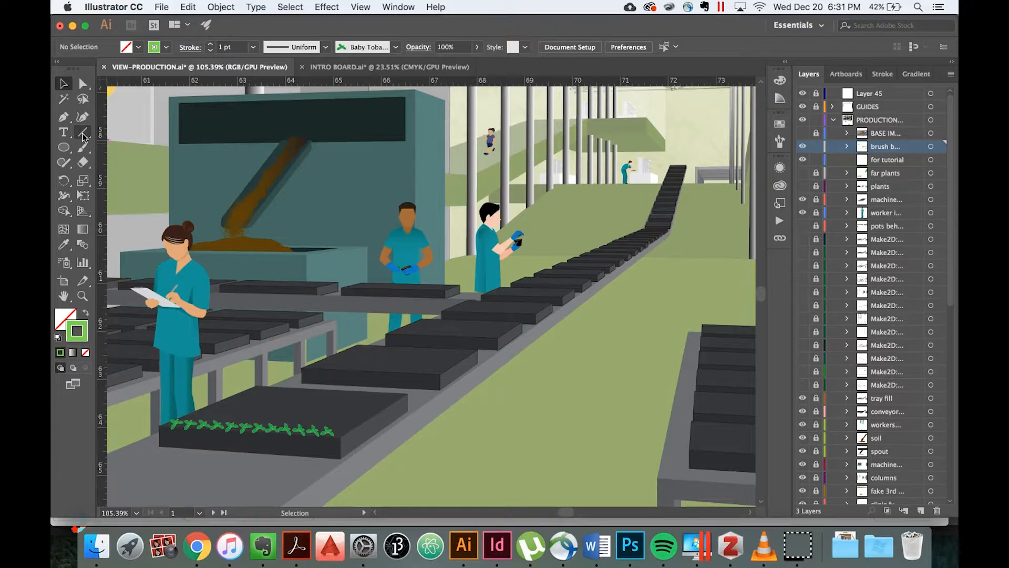
pyautogui.click(82, 135)
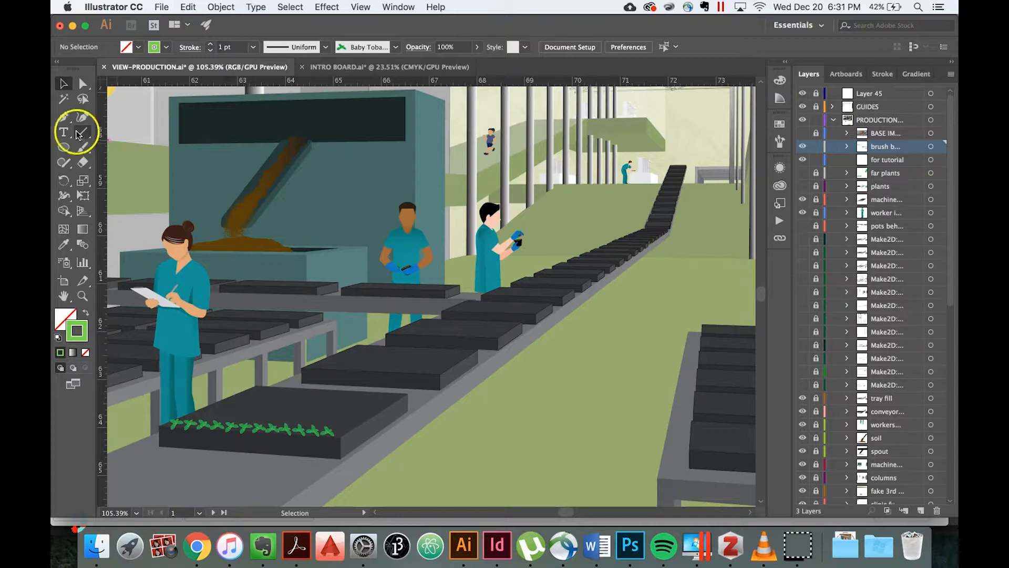
pyautogui.scroll(2, 690, 304)
pyautogui.scroll(-2, 689, 304)
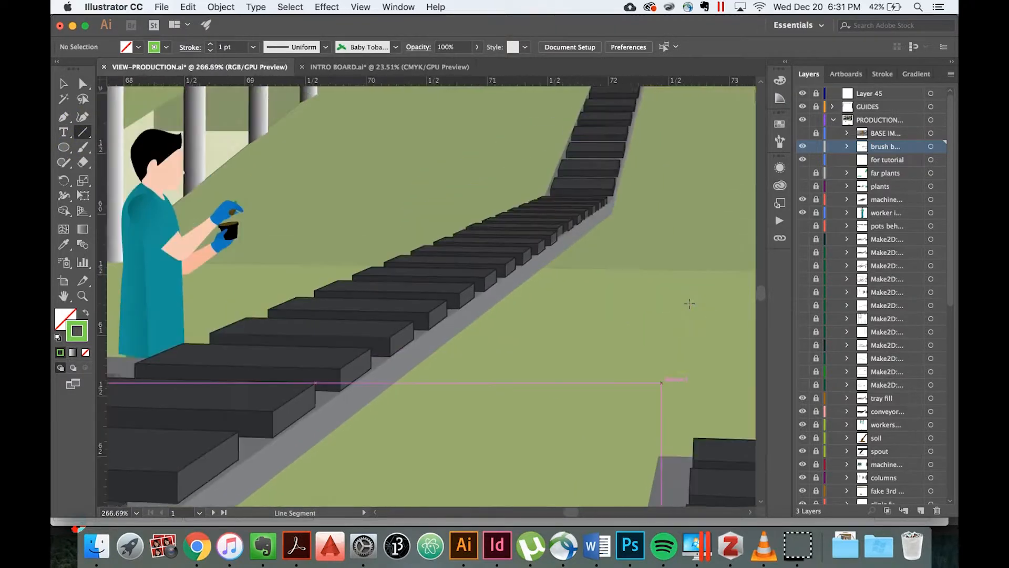
pyautogui.scroll(4, 689, 303)
pyautogui.hscroll(-3, 689, 303)
pyautogui.scroll(1, 690, 303)
pyautogui.hscroll(-3, 690, 304)
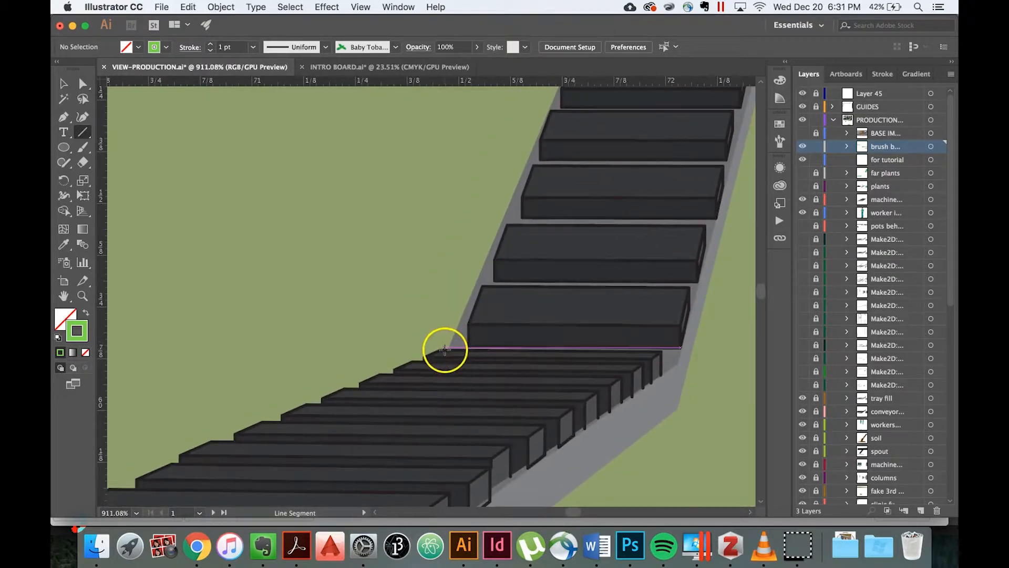
pyautogui.moveTo(441, 351); pyautogui.dragTo(652, 353)
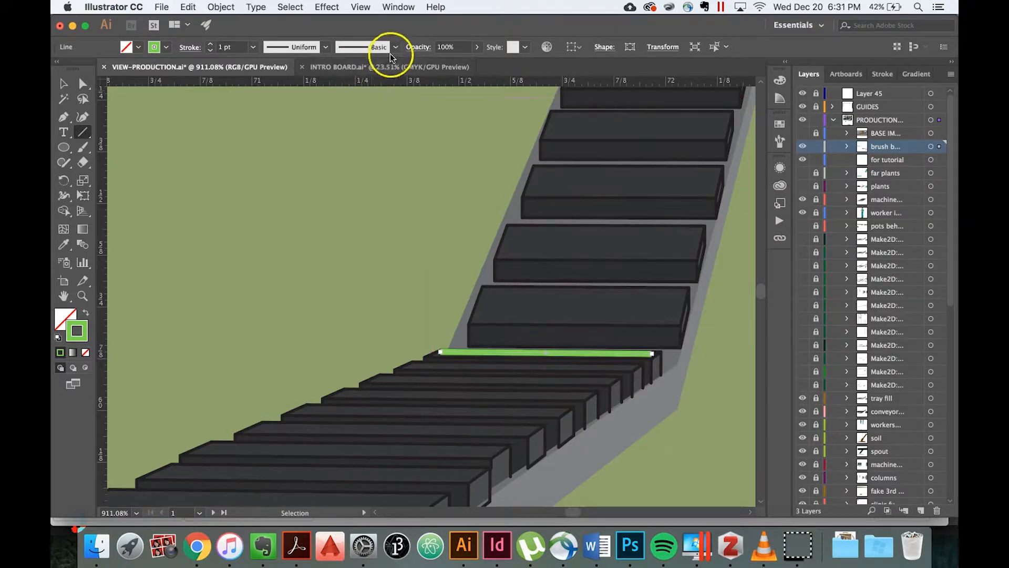
# Apply the "Baby Tobacco Plant 2" brush to the line on the distant tray and deselect it.
pyautogui.click(396, 47)
pyautogui.click(325, 133)
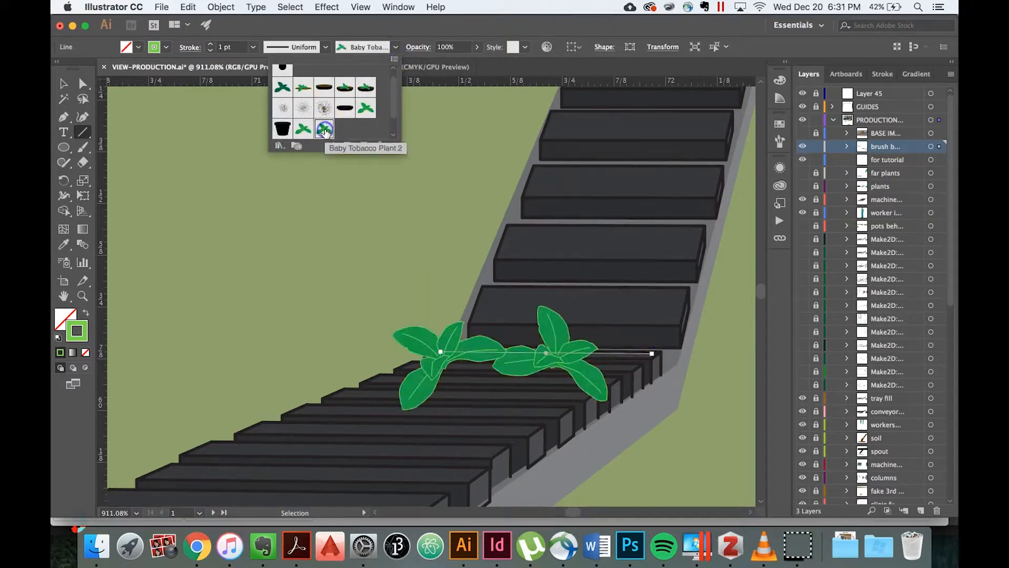
pyautogui.click(64, 83)
pyautogui.click(258, 178)
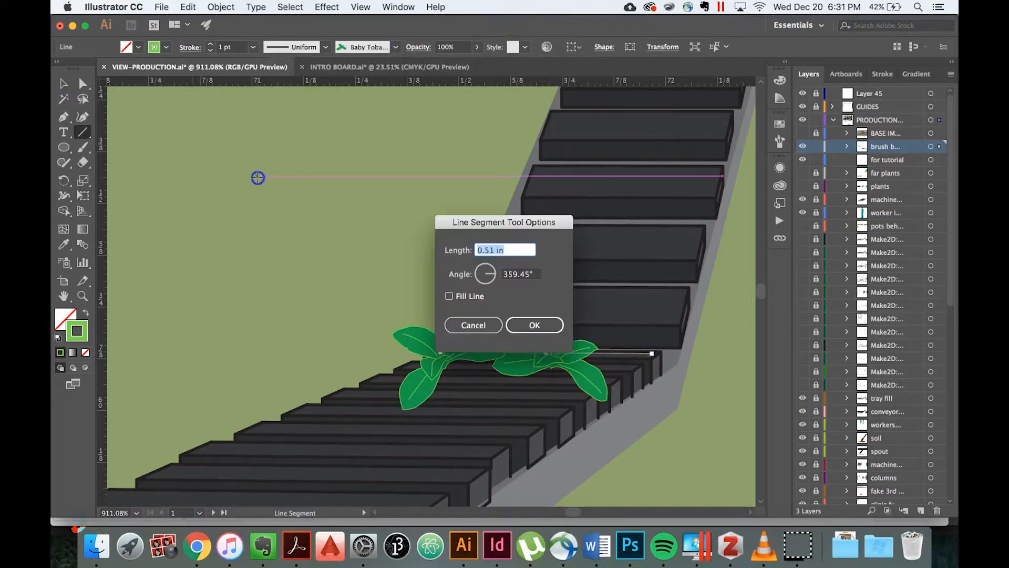
pyautogui.click(475, 325)
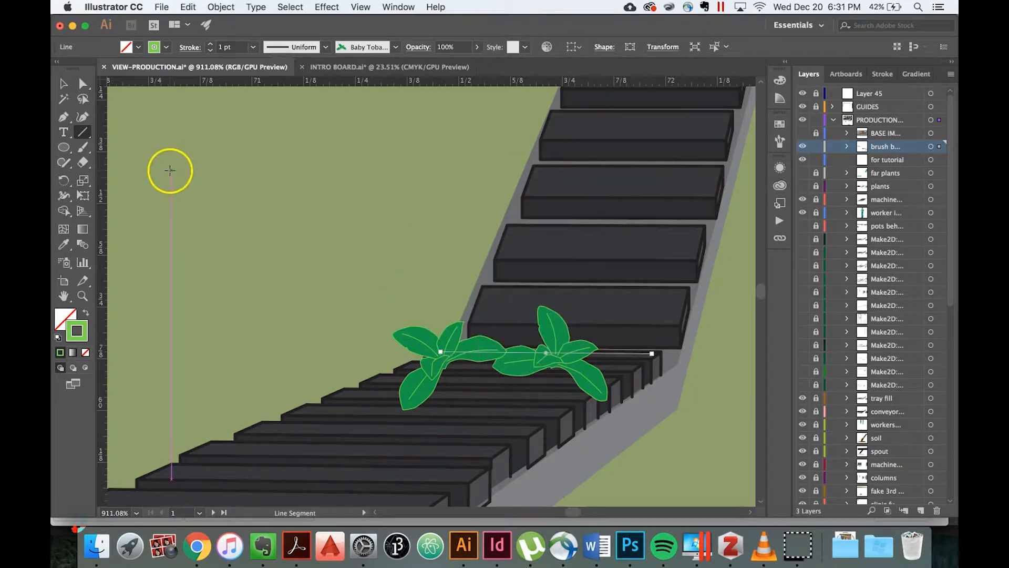
pyautogui.press('v')
pyautogui.click(194, 180)
# Make a blend between the front tray's plant row and the plant row on the distant tray.
pyautogui.scroll(-6, 191, 183)
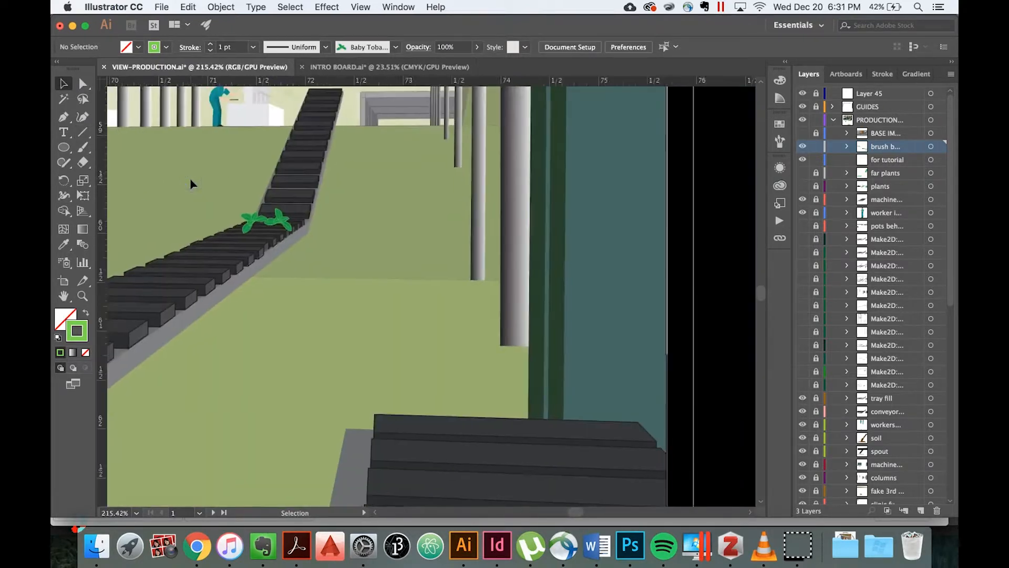
pyautogui.scroll(-5, 191, 184)
pyautogui.click(283, 273)
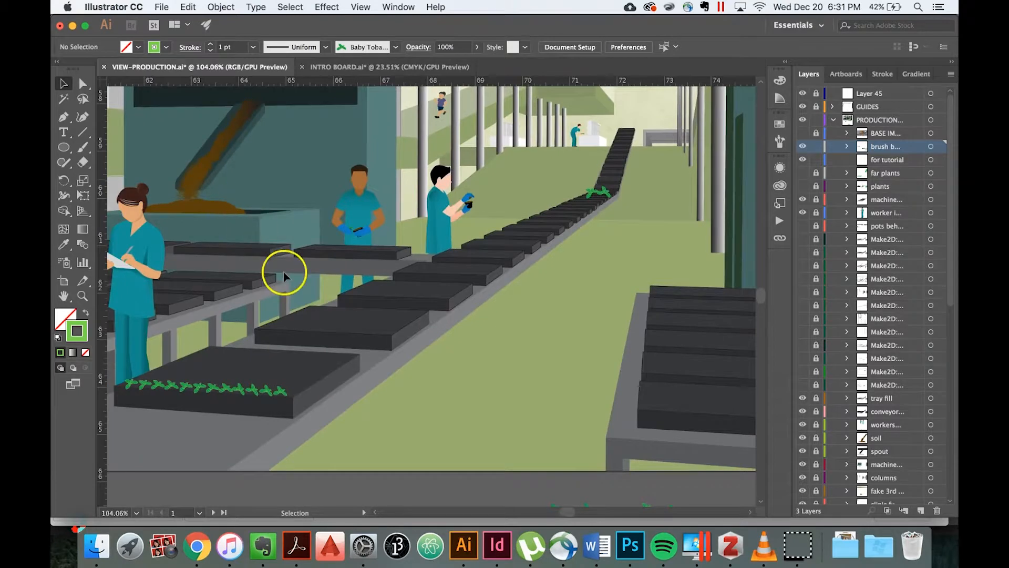
pyautogui.click(266, 394)
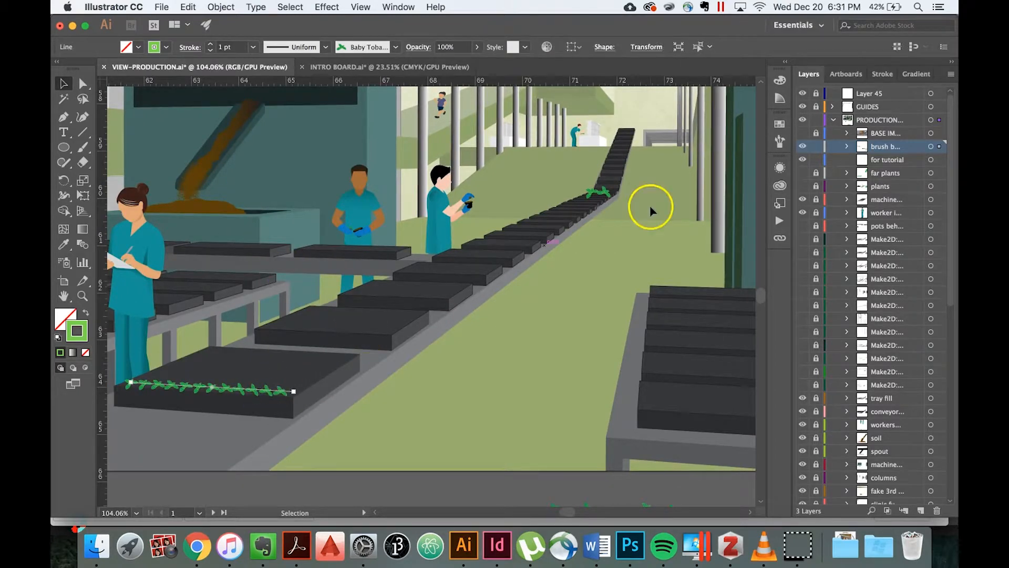
pyautogui.keyDown('shift'); pyautogui.click(603, 193); pyautogui.keyUp('shift')
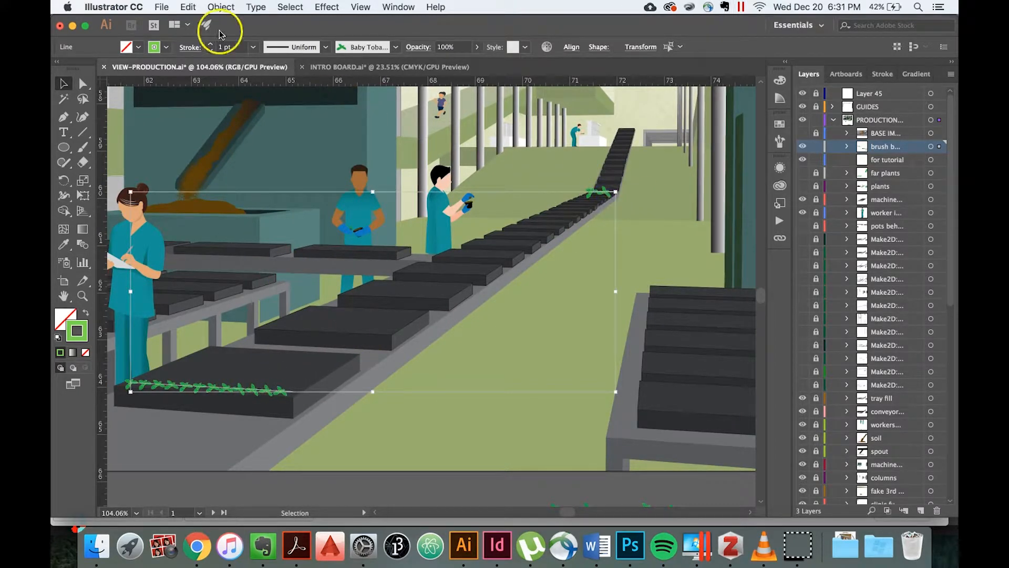
pyautogui.click(220, 7)
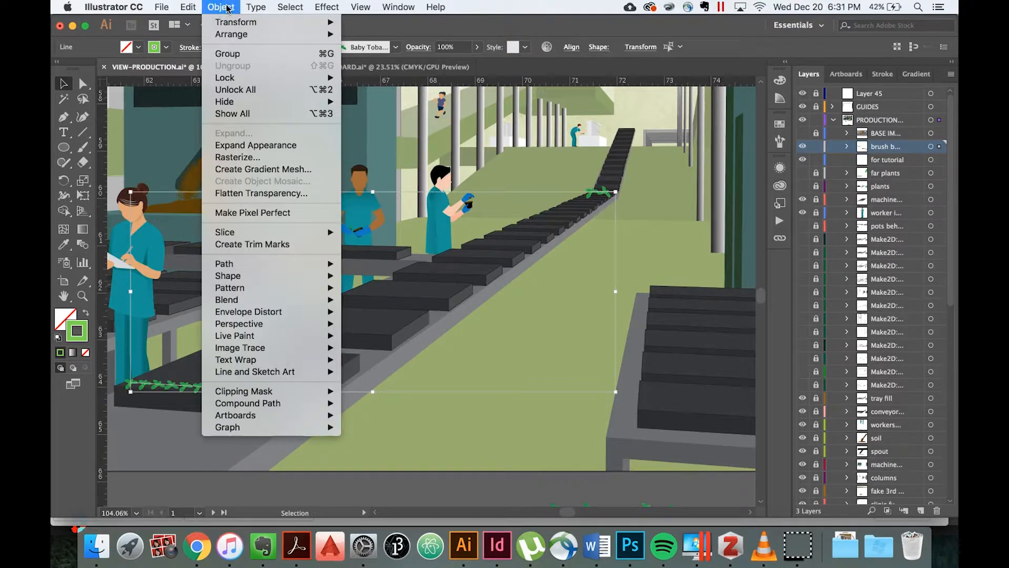
pyautogui.click(283, 300)
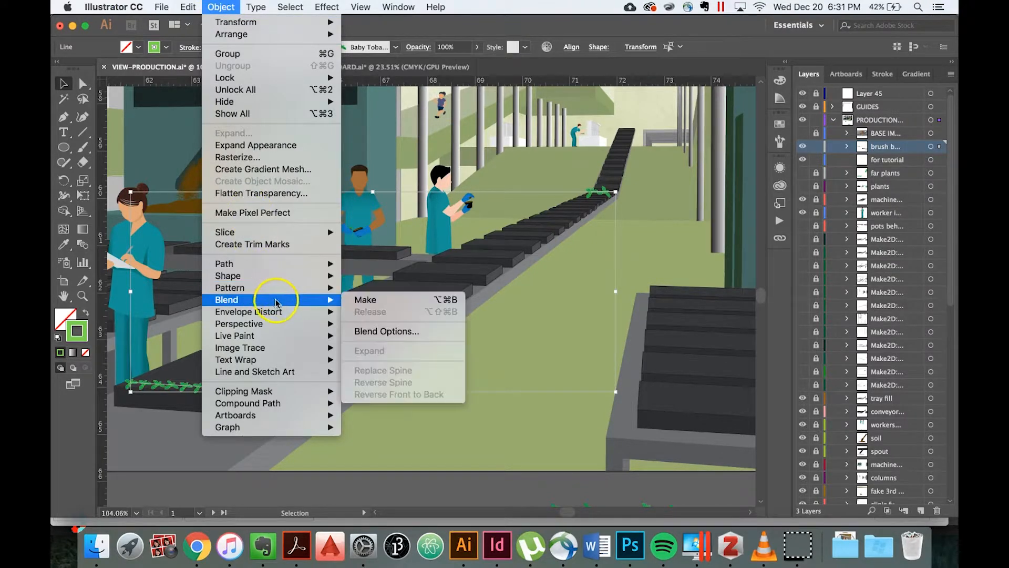
pyautogui.click(370, 304)
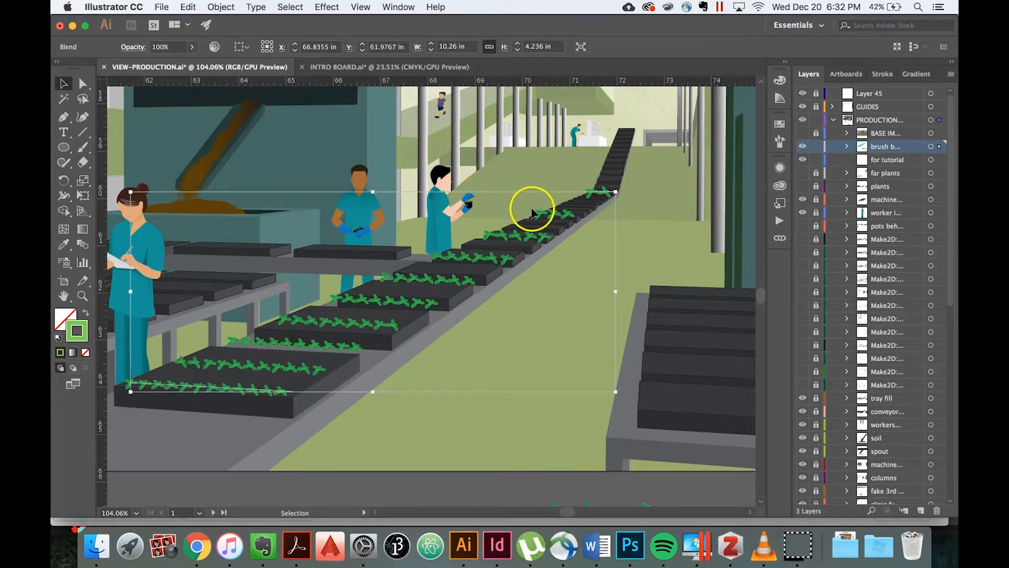
# Open the plant blend's Blend Options and preview Smooth Color spacing.
pyautogui.click(220, 6)
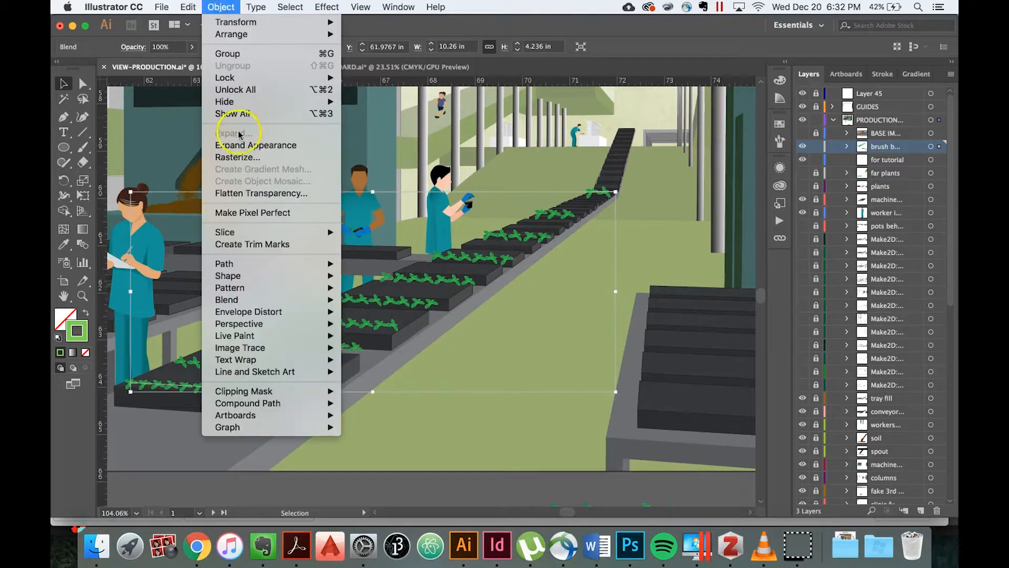
pyautogui.moveTo(315, 300)
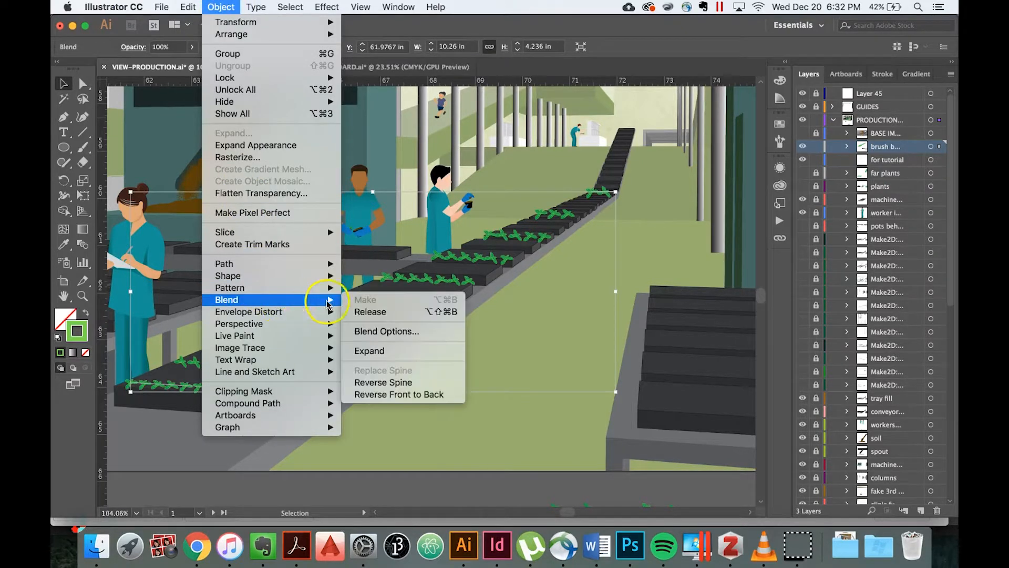
pyautogui.click(384, 330)
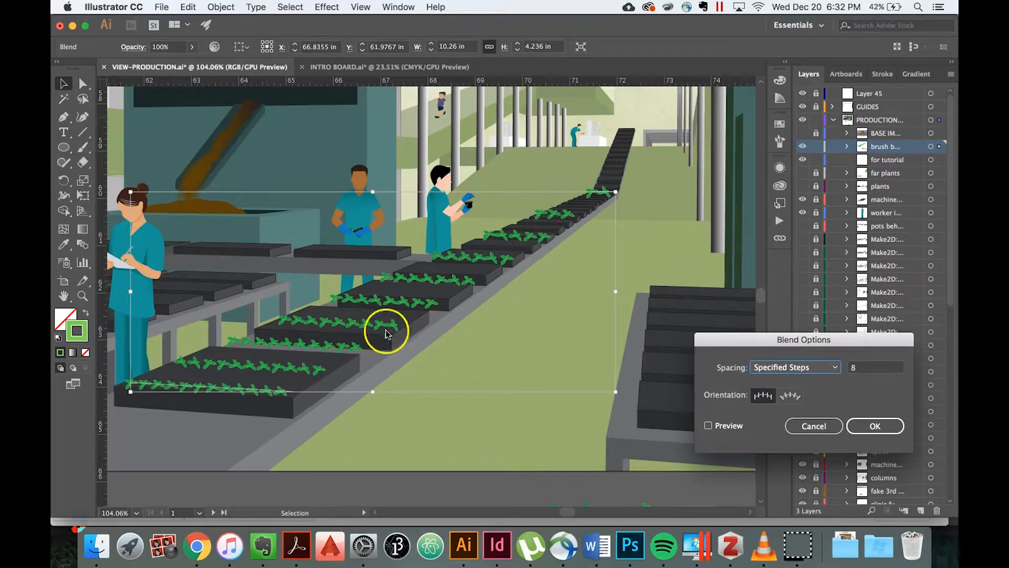
pyautogui.click(833, 366)
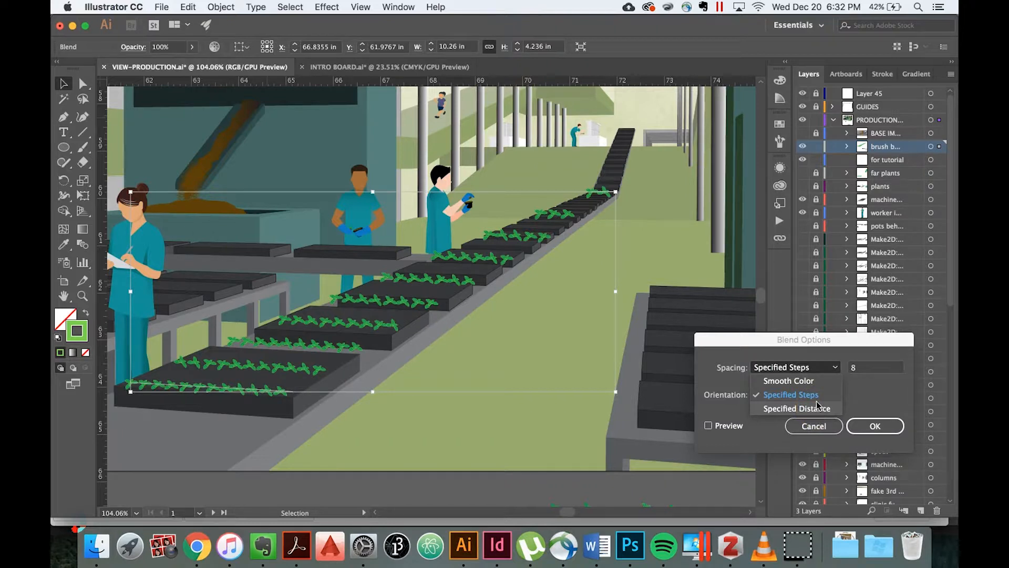
pyautogui.click(809, 380)
pyautogui.click(768, 400)
pyautogui.click(709, 426)
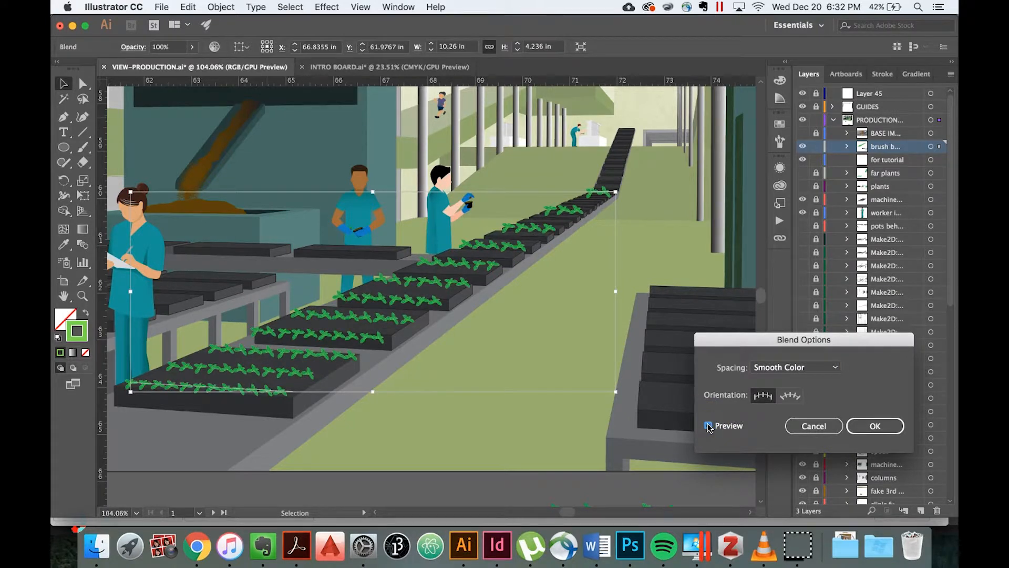
# Set the blend's spacing to Specified Steps with 20 steps, apply it and deselect the blend.
pyautogui.click(833, 366)
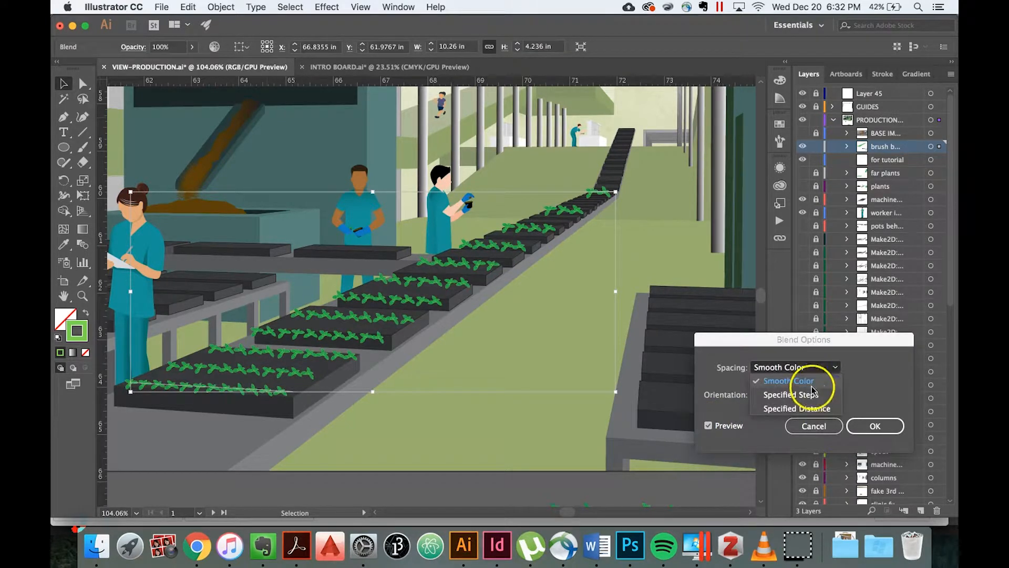
pyautogui.click(806, 396)
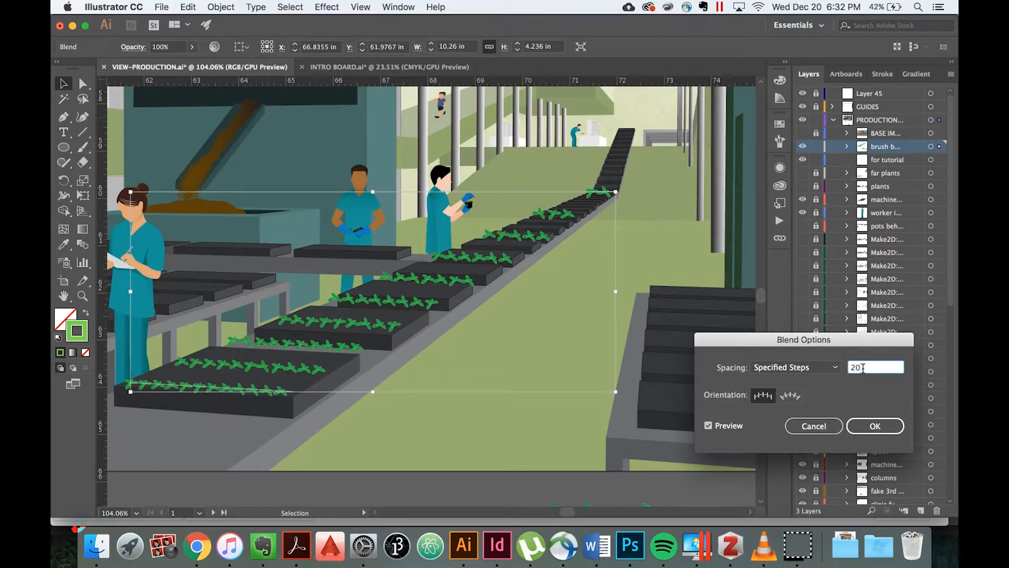
pyautogui.click(788, 399)
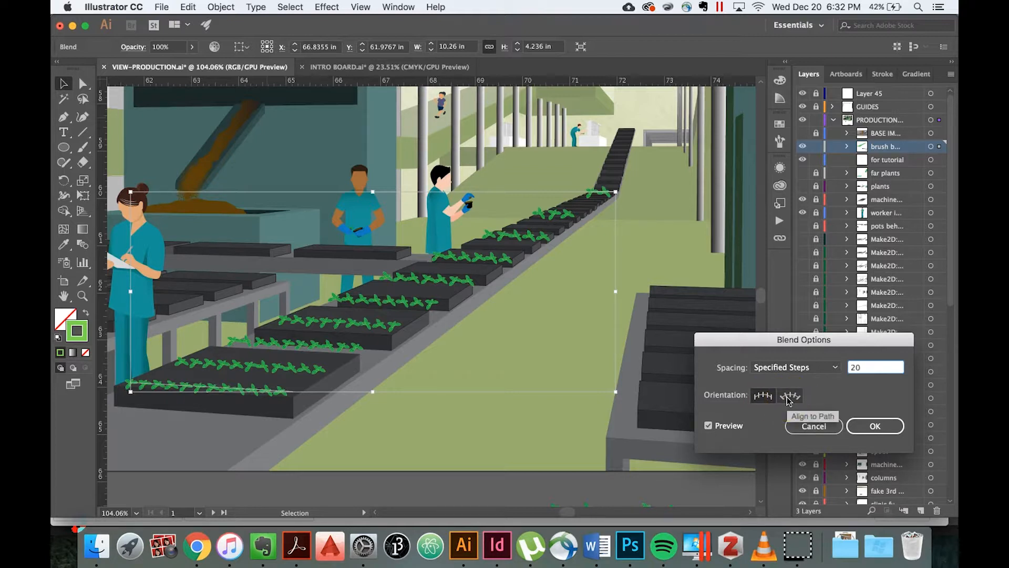
pyautogui.click(777, 399)
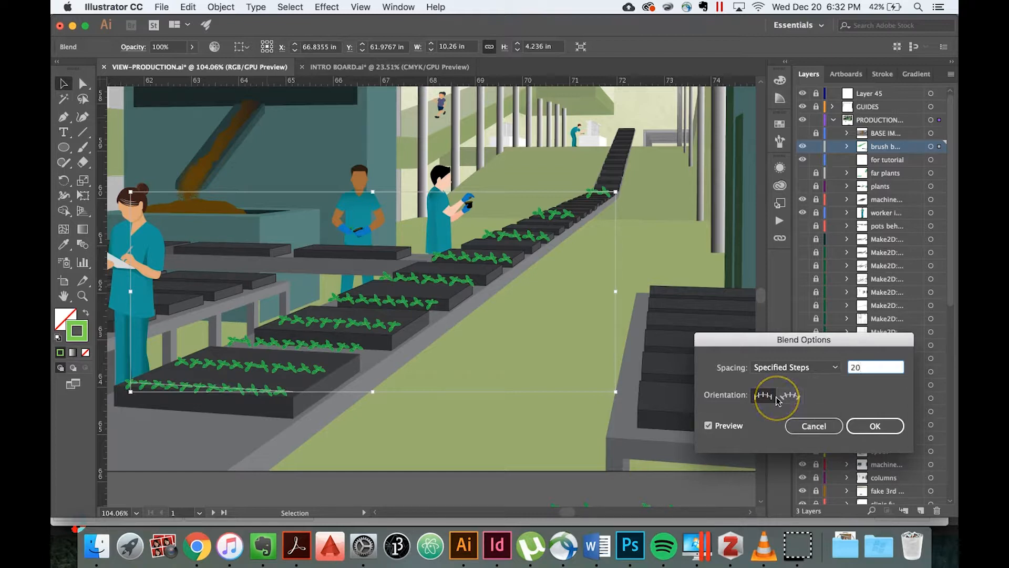
pyautogui.click(792, 398)
pyautogui.click(790, 402)
pyautogui.click(852, 425)
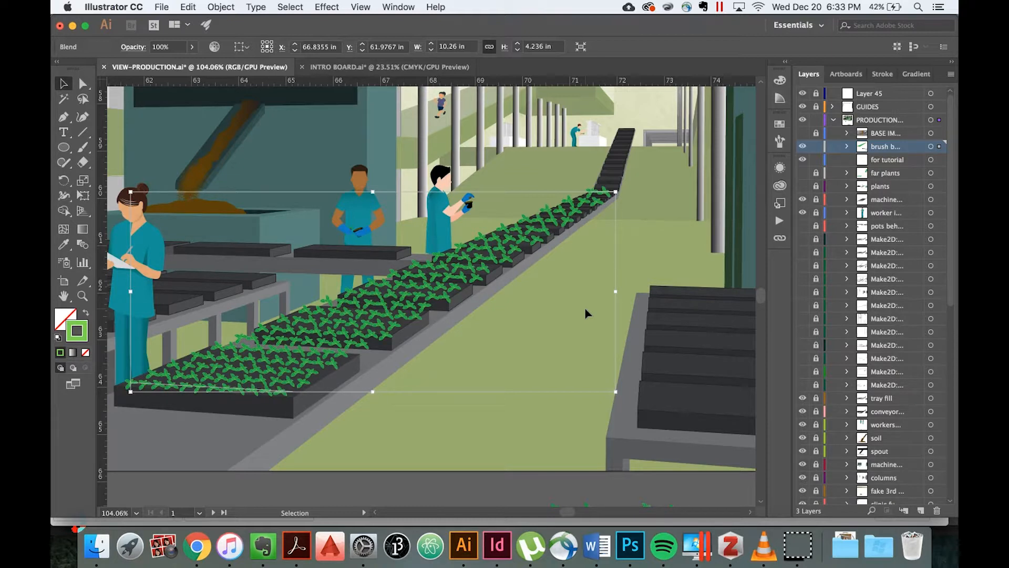
pyautogui.click(587, 313)
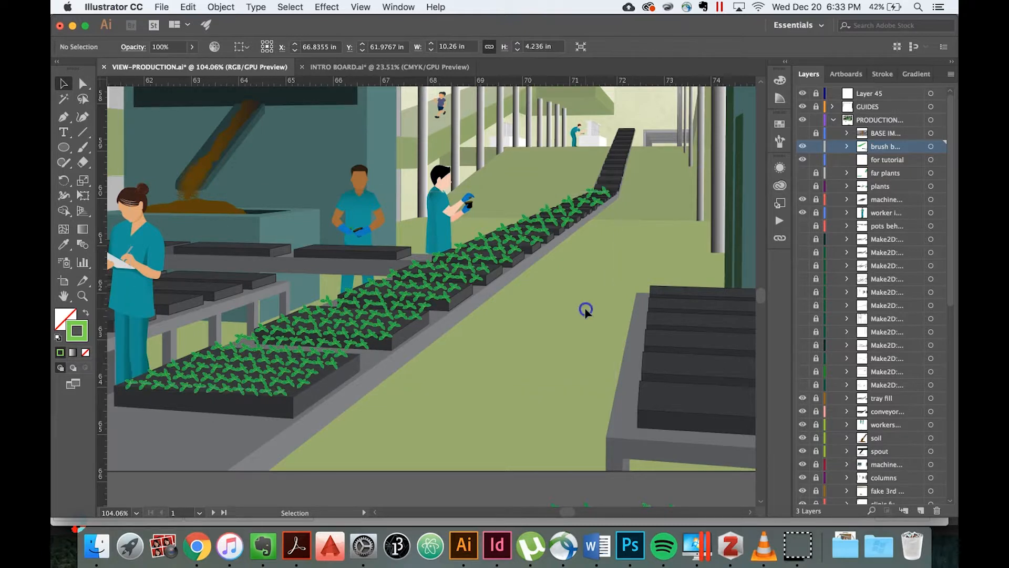
# Isolate the blend, set the distant plant line's stroke weight to 0.25 pt, and exit isolation mode.
pyautogui.scroll(-2, 587, 314)
pyautogui.scroll(1, 587, 315)
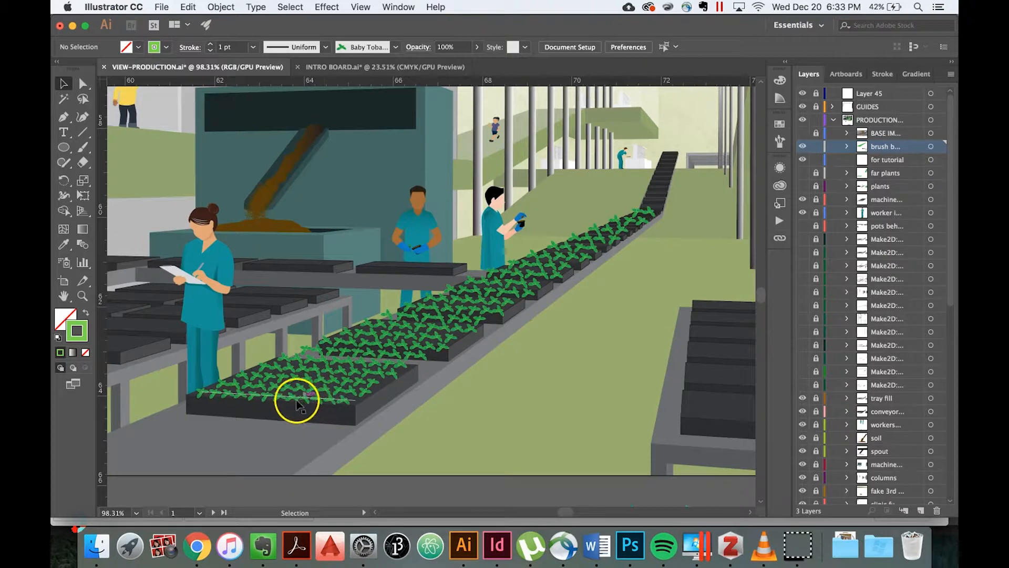
pyautogui.click(82, 88)
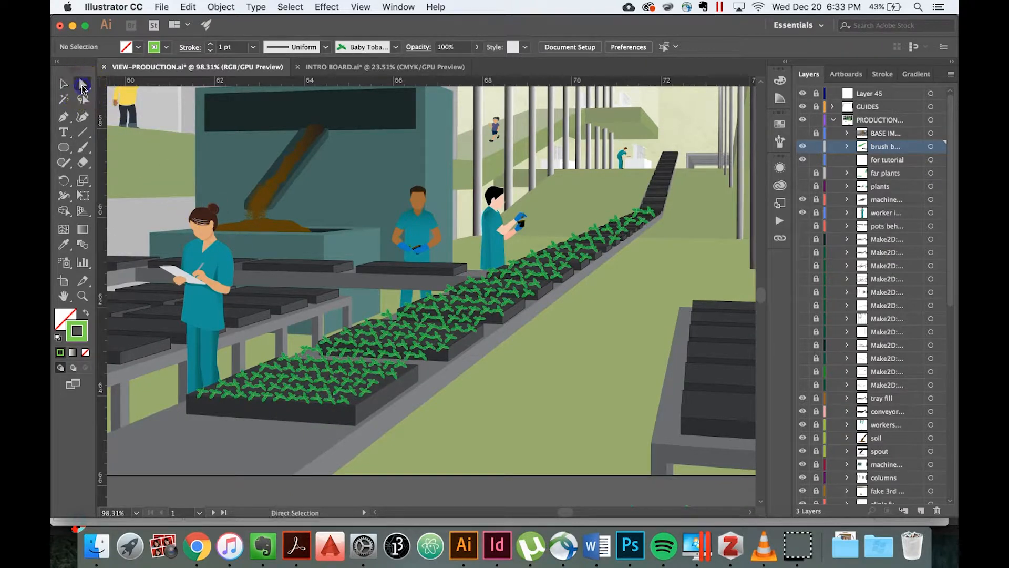
pyautogui.click(64, 83)
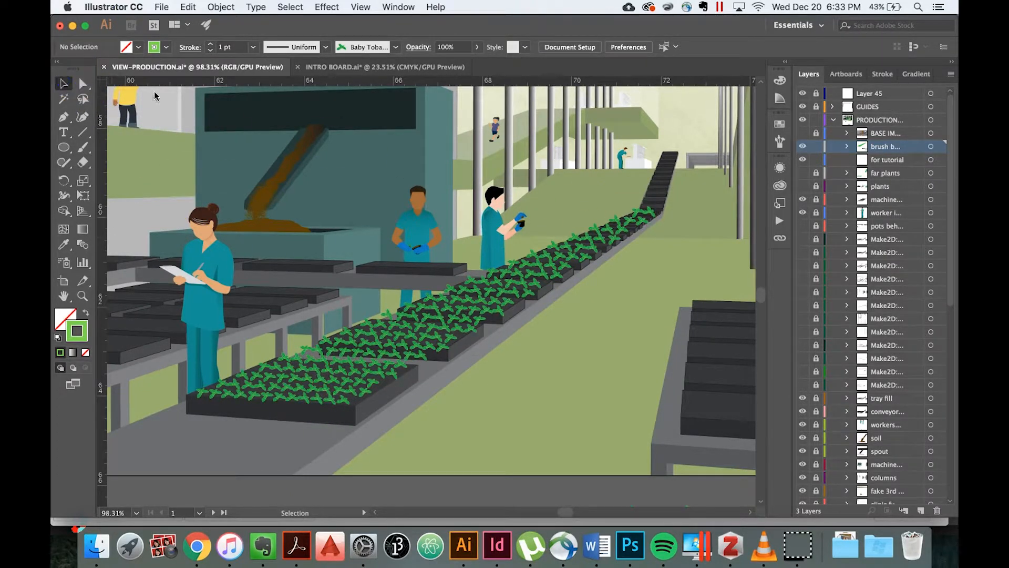
pyautogui.doubleClick(642, 214)
pyautogui.click(641, 213)
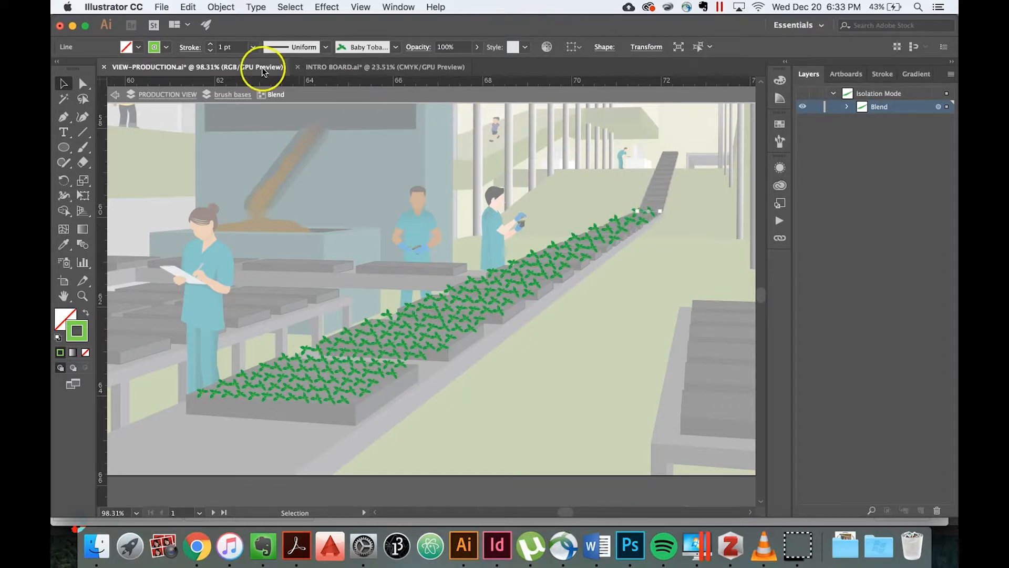
pyautogui.click(253, 48)
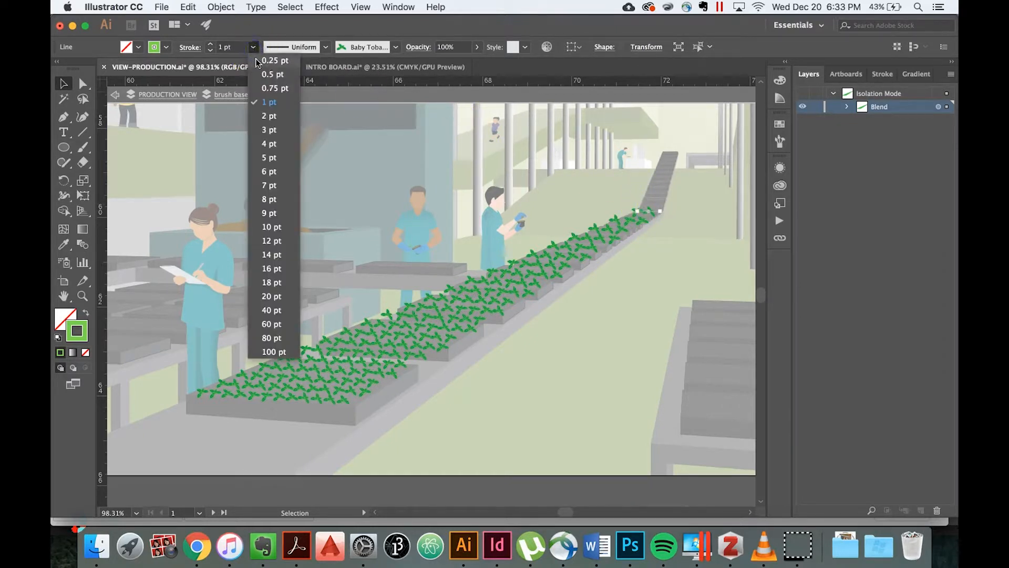
pyautogui.click(269, 61)
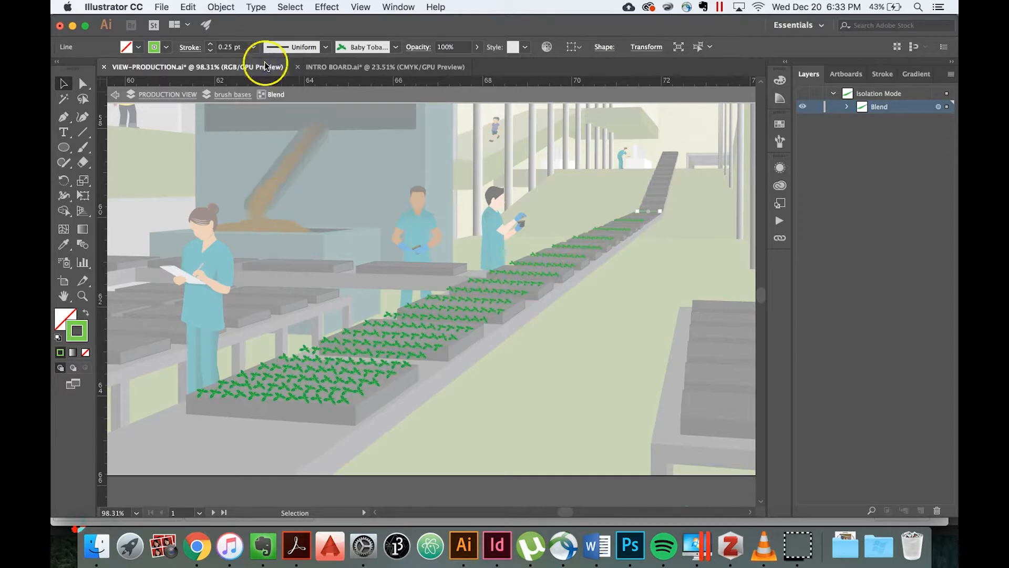
pyautogui.doubleClick(577, 404)
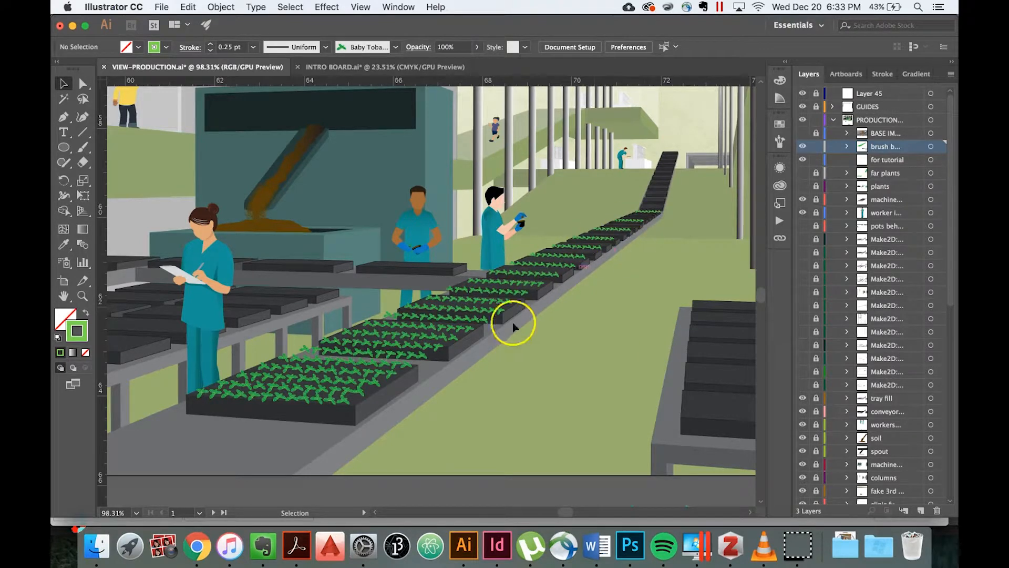
# Isolate the blend, change the front plant line's stroke color to magenta D045DB (hue 296°), and exit isolation mode.
pyautogui.scroll(3, 460, 419)
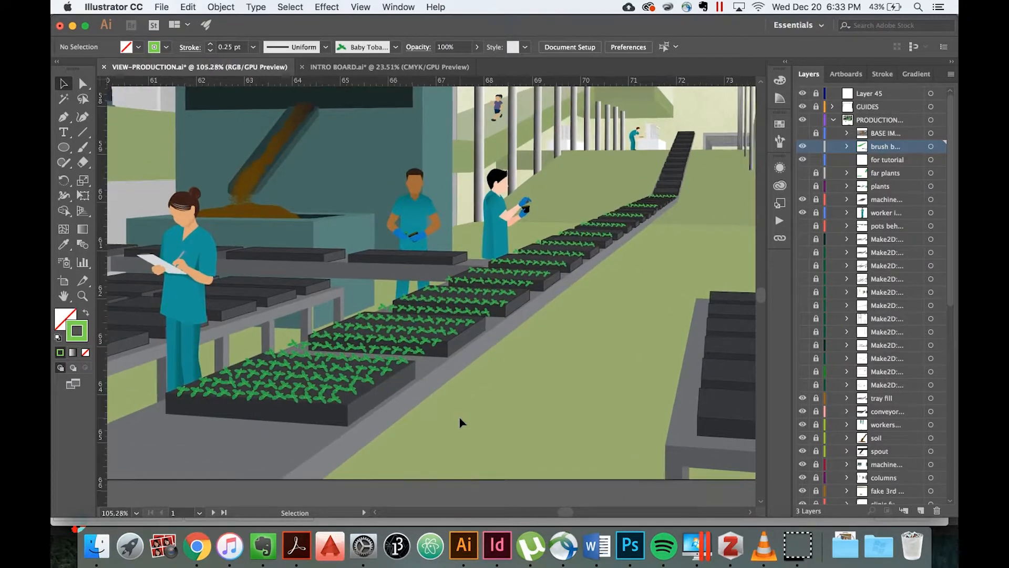
pyautogui.doubleClick(312, 398)
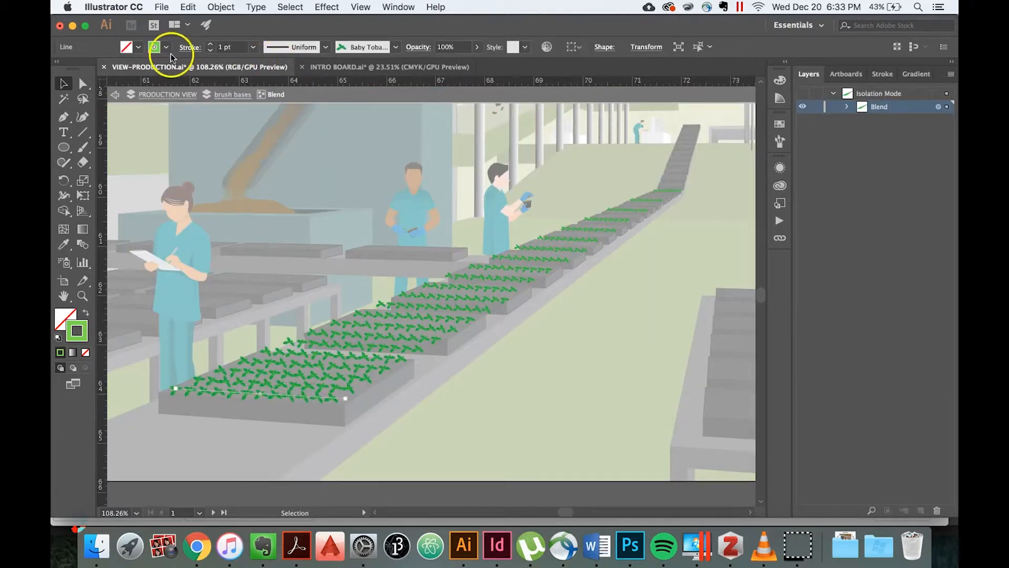
pyautogui.click(167, 47)
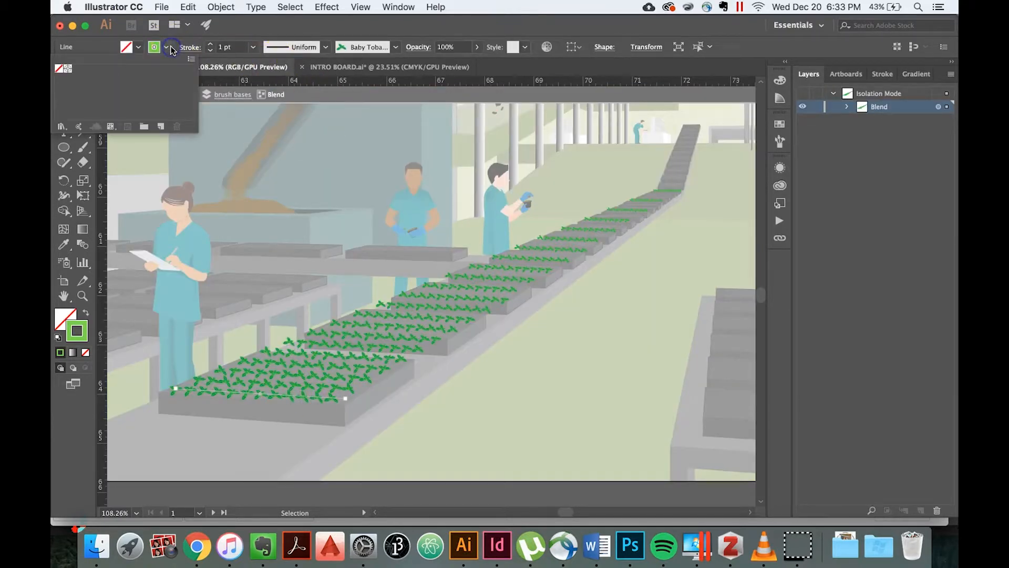
pyautogui.click(87, 325)
pyautogui.doubleClick(85, 330)
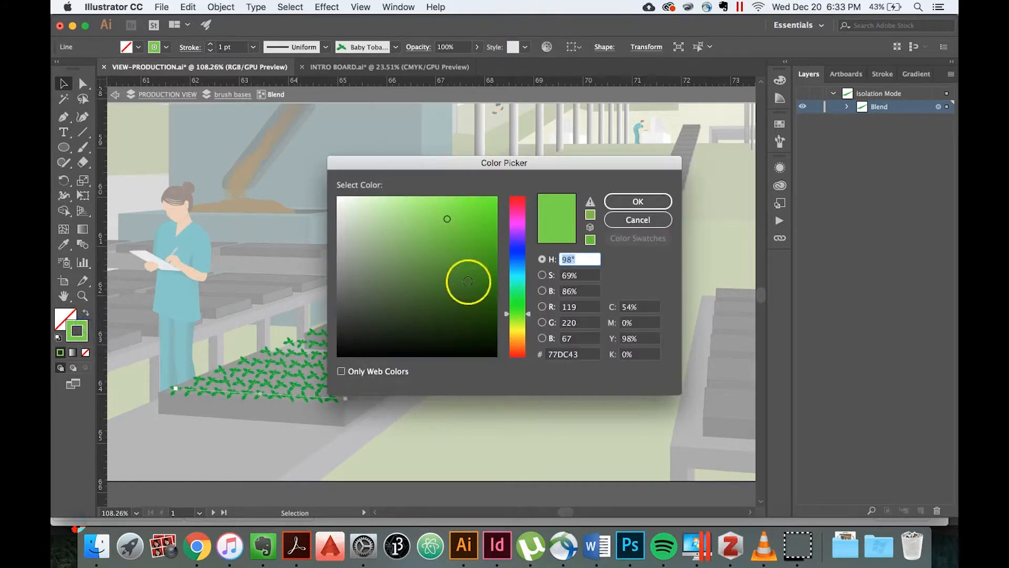
pyautogui.click(518, 227)
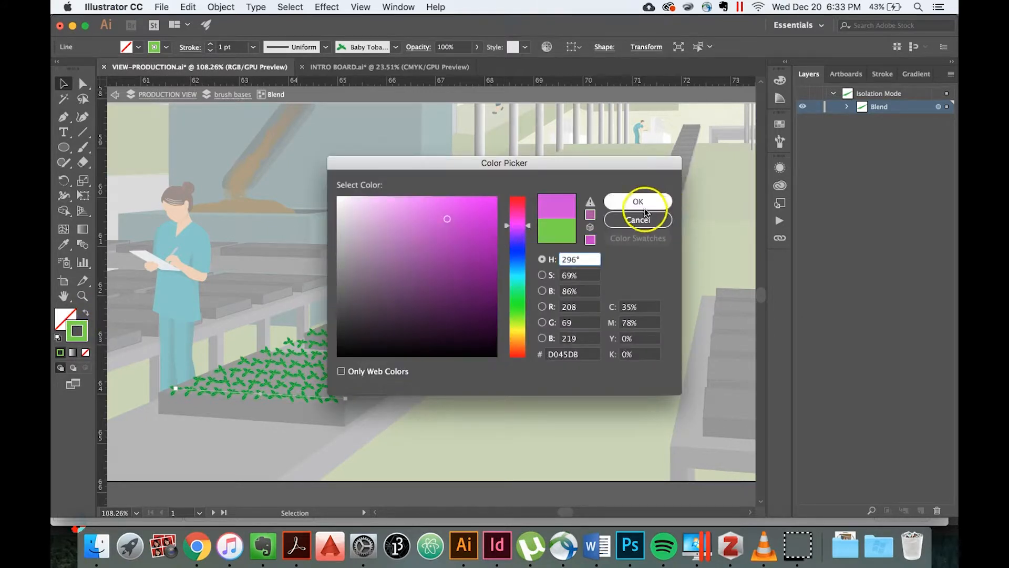
pyautogui.click(630, 201)
pyautogui.click(491, 422)
pyautogui.click(492, 422)
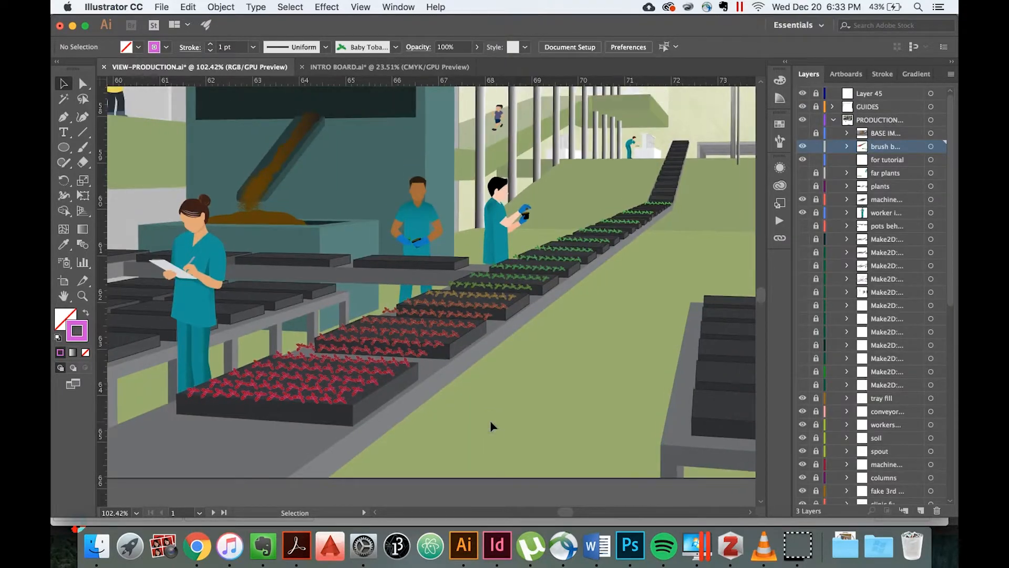
pyautogui.scroll(-3, 499, 404)
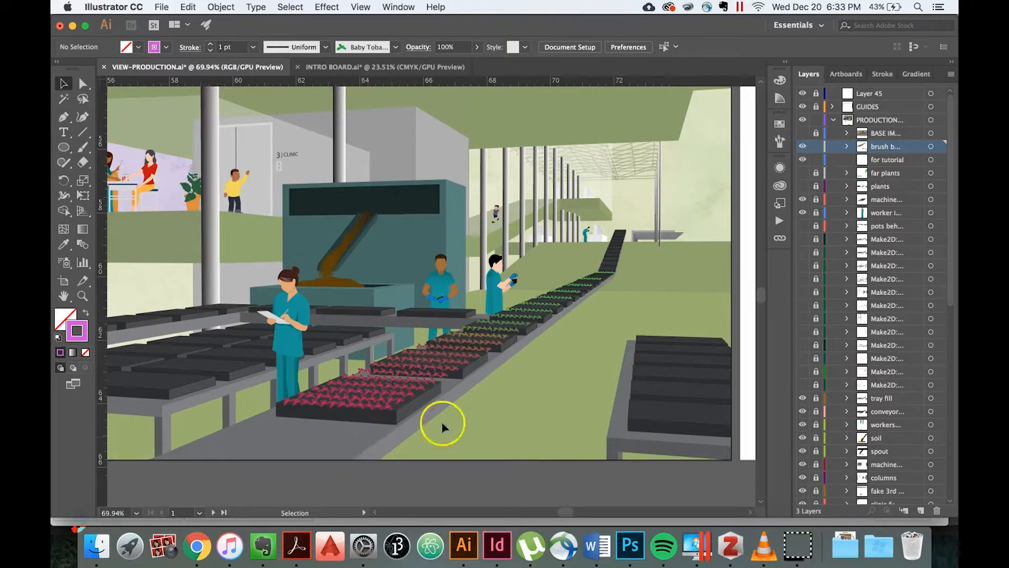
# Undo the front plant line's magenta stroke color change on the conveyor tray blend.
pyautogui.scroll(3, 479, 414)
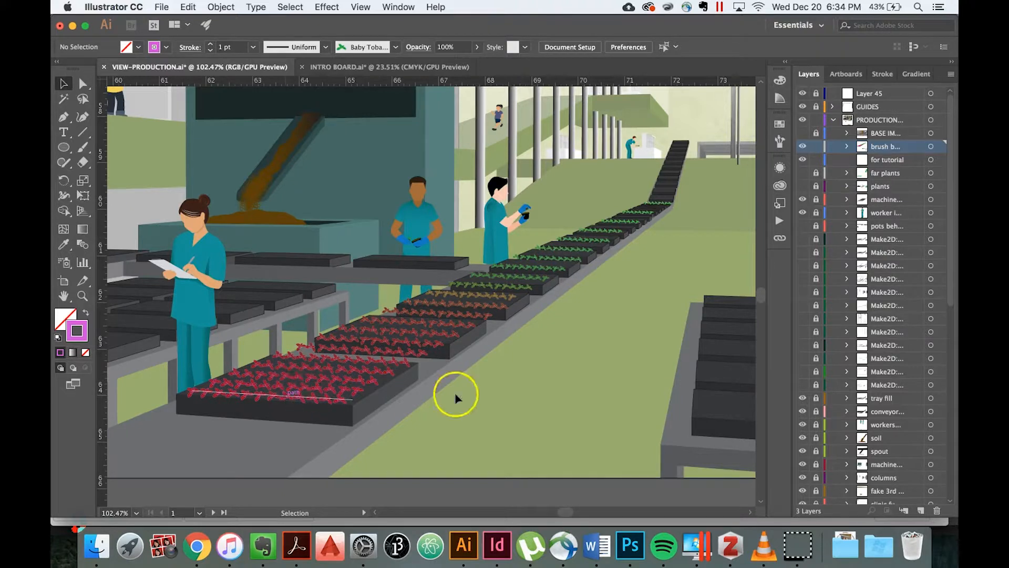
pyautogui.press('super+z')
pyautogui.doubleClick(606, 349)
pyautogui.scroll(-5, 606, 348)
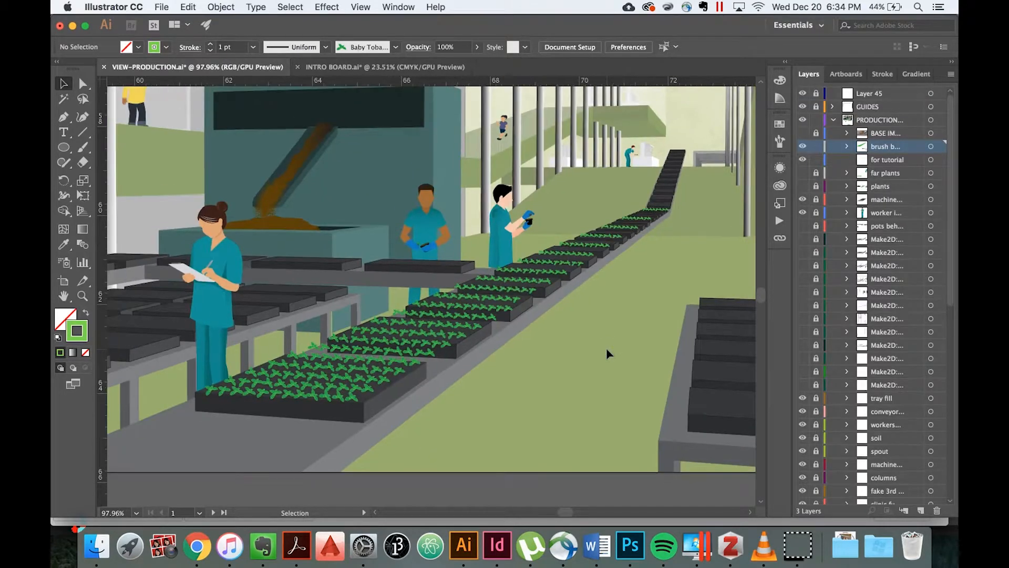
pyautogui.scroll(2, 606, 348)
pyautogui.scroll(1, 607, 348)
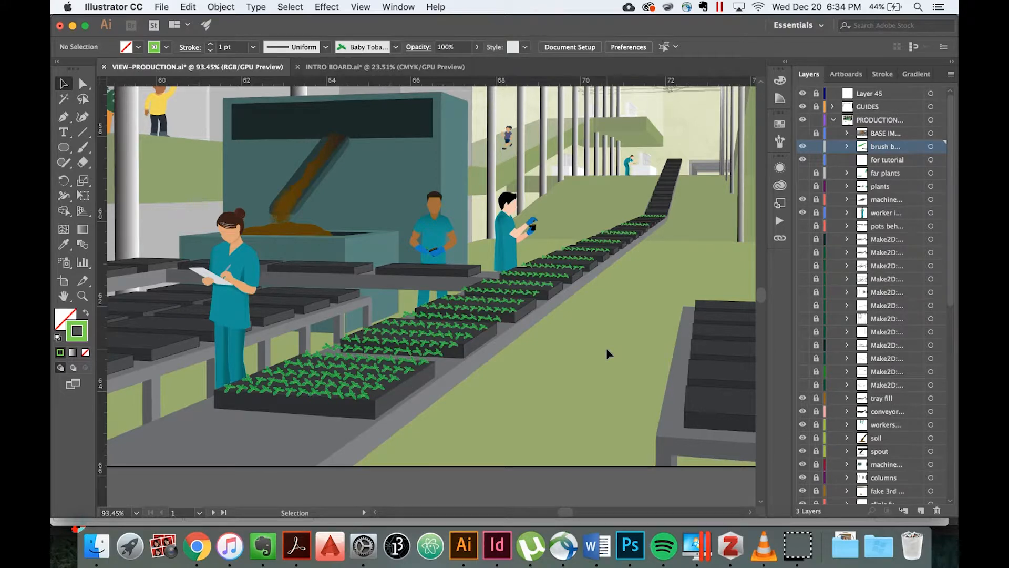
pyautogui.scroll(3, 606, 354)
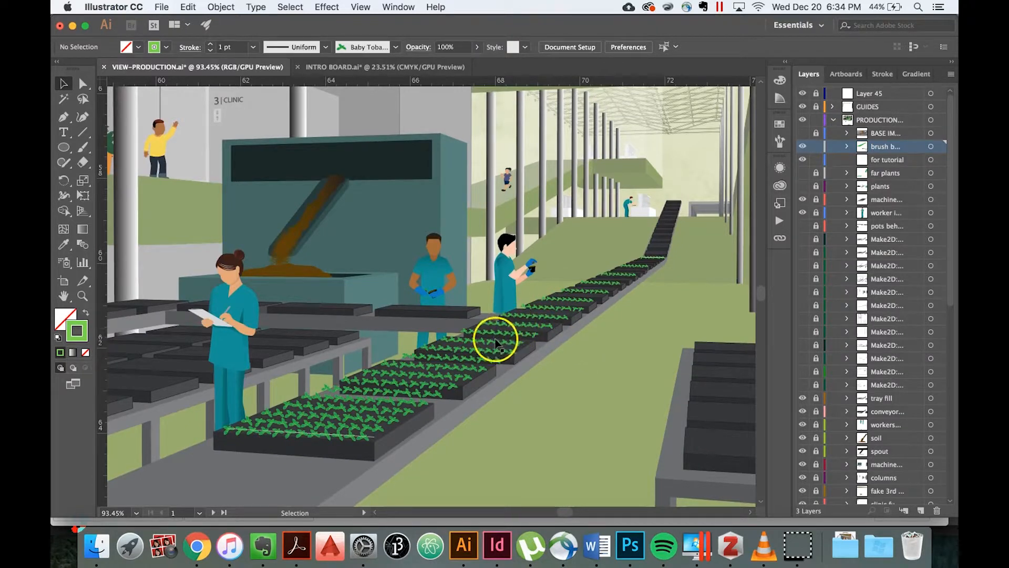
# Expand the plant blend along the conveyor trays into separate lines and deselect it.
pyautogui.click(456, 365)
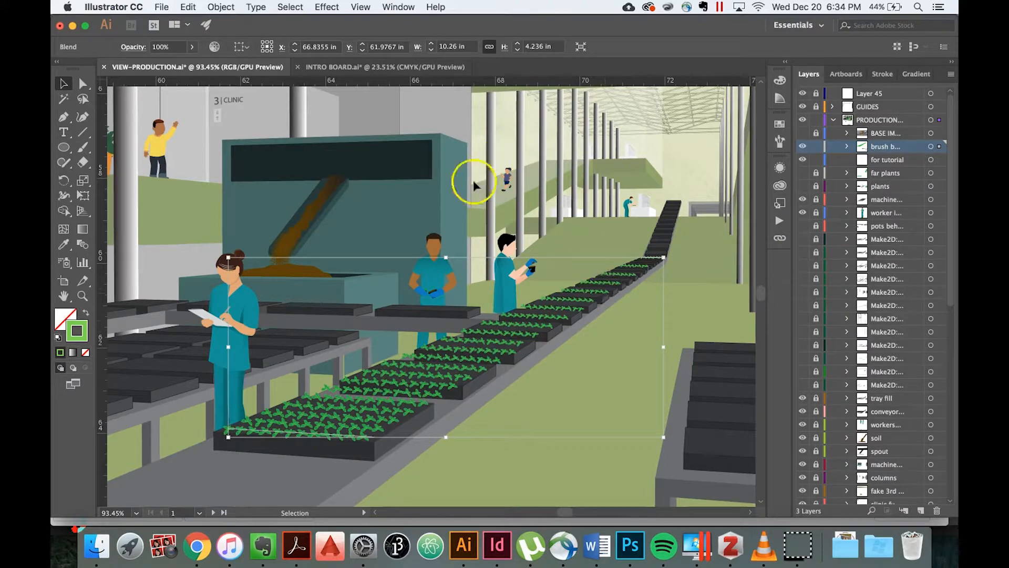
pyautogui.click(221, 7)
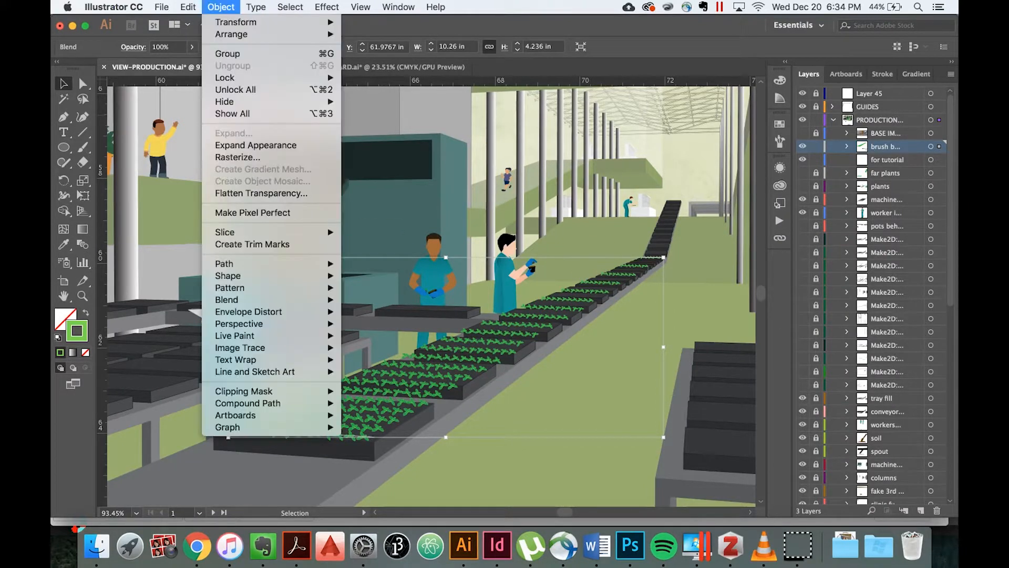
pyautogui.moveTo(321, 299)
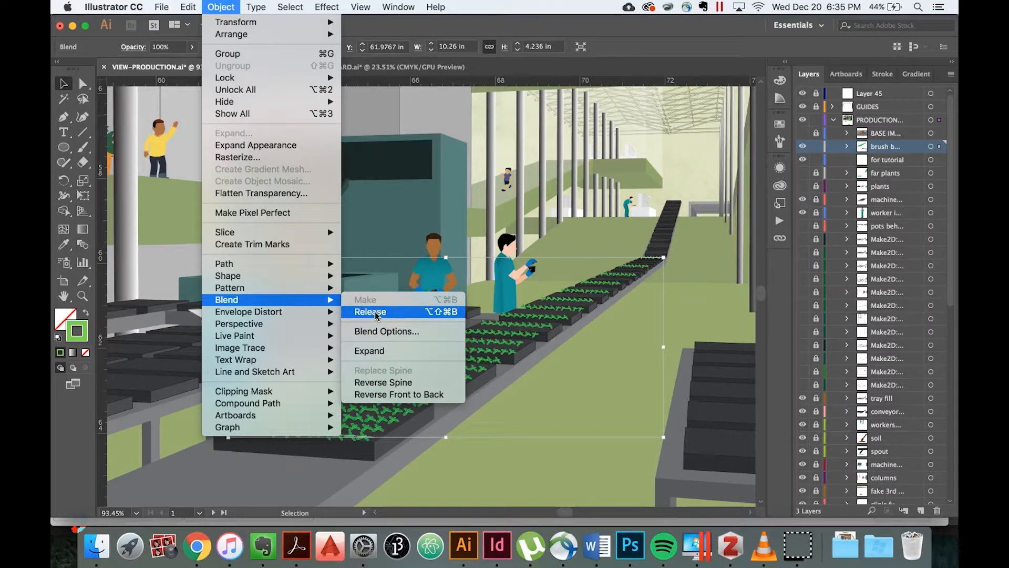
pyautogui.click(374, 354)
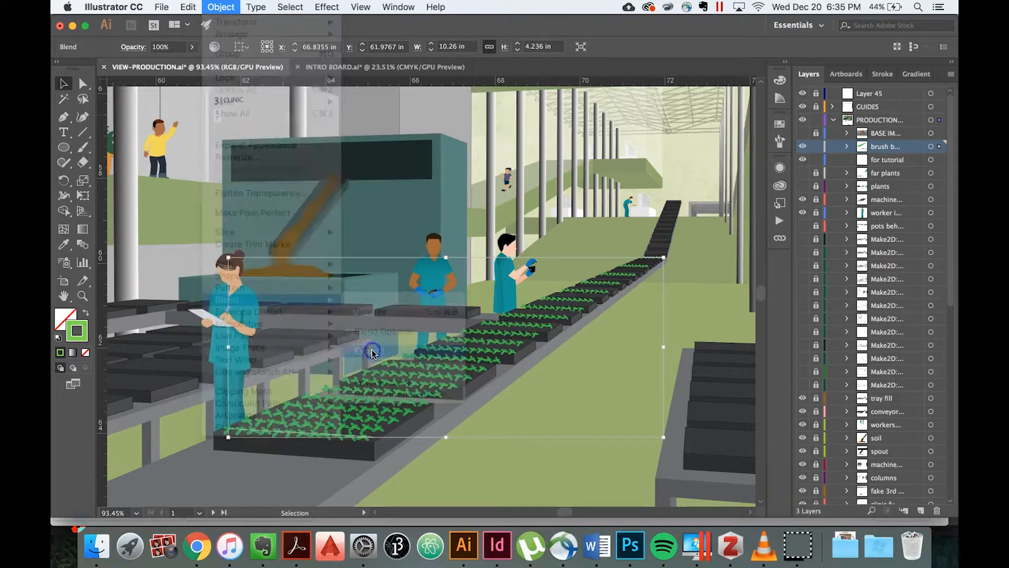
pyautogui.click(487, 471)
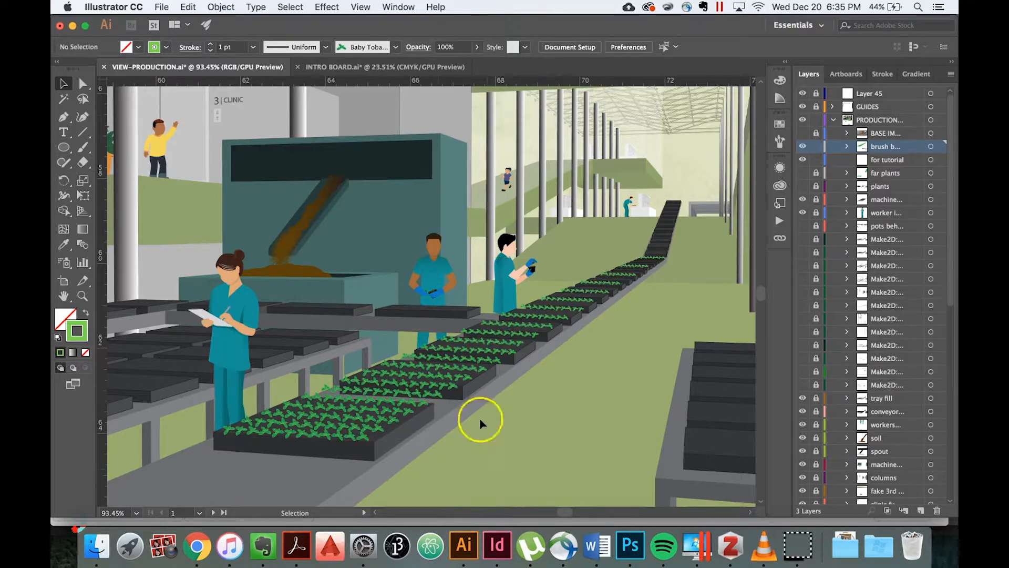
# Ungroup the expanded plant lines, dismiss the pop-up notification, and clear the selection.
pyautogui.click(434, 380)
pyautogui.rightClick(419, 377)
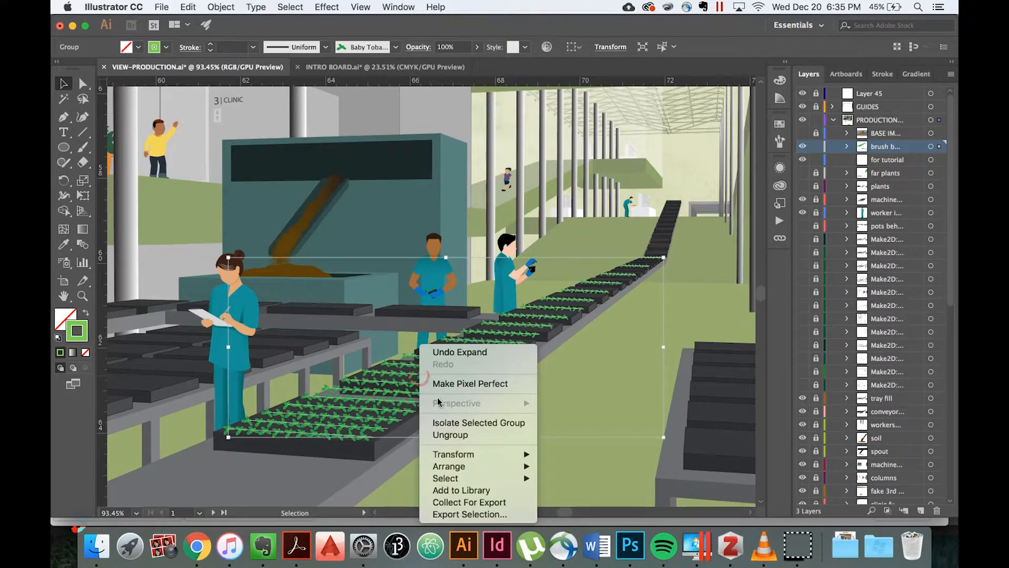
pyautogui.click(449, 435)
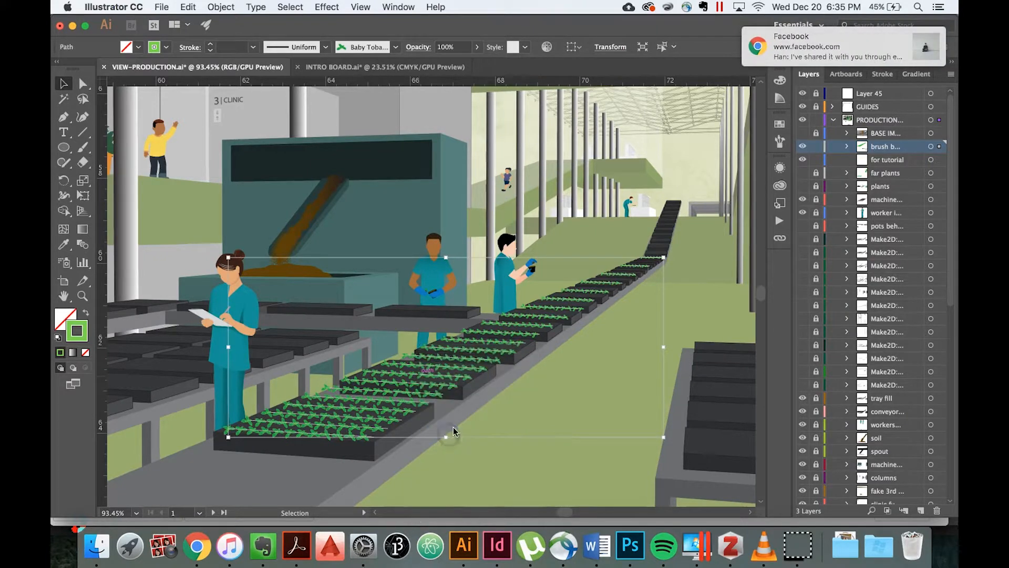
pyautogui.click(920, 38)
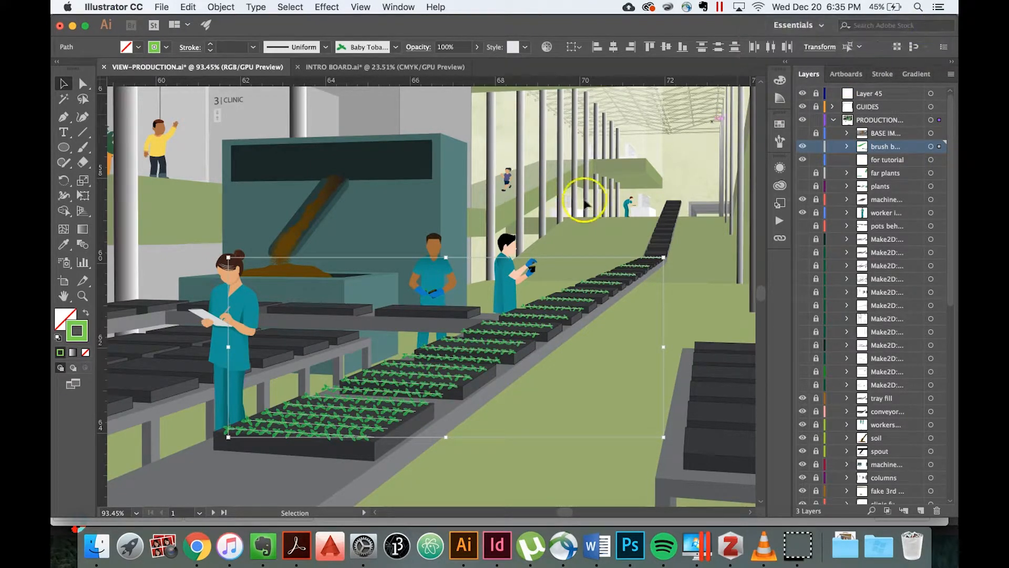
pyautogui.click(466, 469)
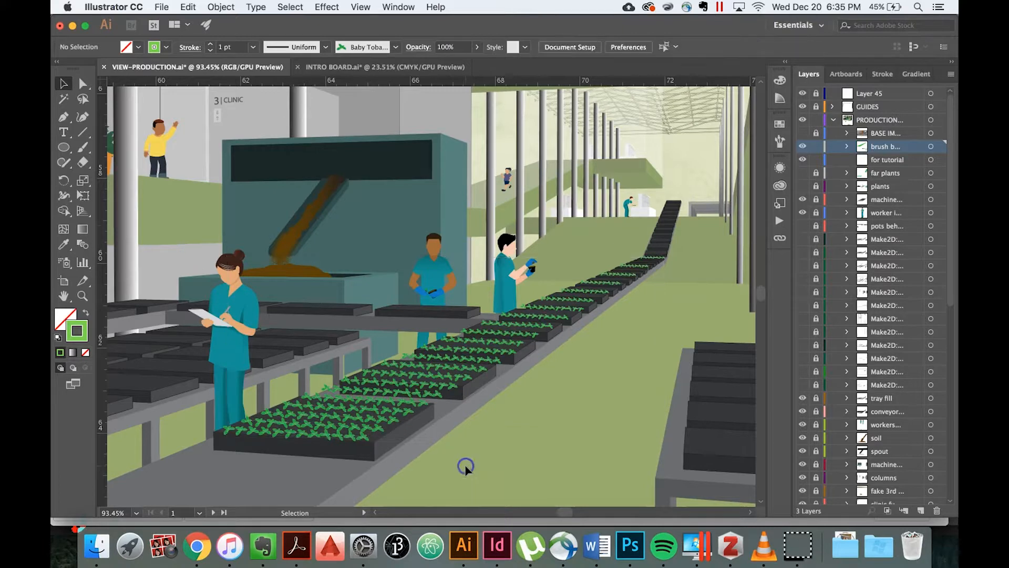
# Move the stray plant line behind the front tray down and left onto the tray, adjust a second-tray line, and deselect.
pyautogui.scroll(3, 424, 405)
pyautogui.hscroll(-5, 424, 404)
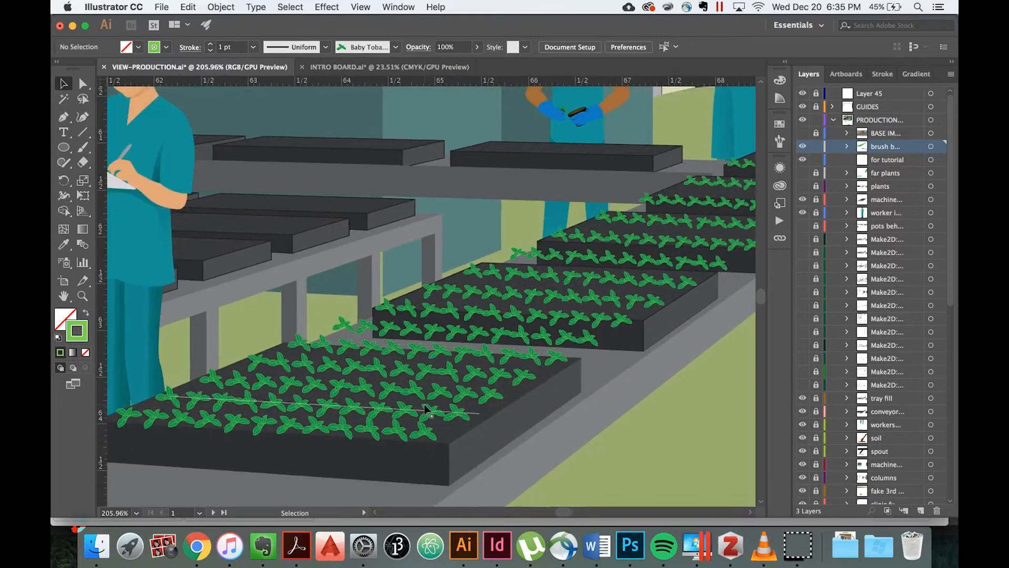
pyautogui.scroll(2, 466, 349)
pyautogui.click(467, 342)
pyautogui.press('Down')
pyautogui.press('Down')
pyautogui.press('Down')
pyautogui.press('Left')
pyautogui.press('Left')
pyautogui.press('Left')
pyautogui.press('Left')
pyautogui.press('Left')
pyautogui.press('Left')
pyautogui.press('Left')
pyautogui.moveTo(466, 343)
pyautogui.mouseDown()
pyautogui.moveTo(551, 299)
pyautogui.moveTo(545, 318)
pyautogui.moveTo(594, 265)
pyautogui.moveTo(589, 297)
pyautogui.moveTo(589, 267)
pyautogui.moveTo(601, 254)
pyautogui.mouseUp()
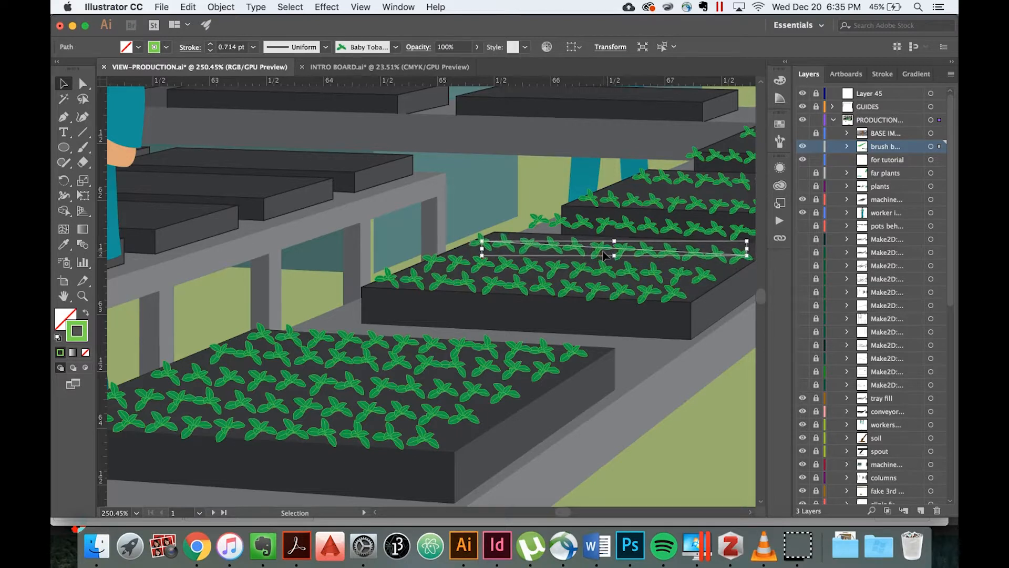
pyautogui.click(392, 231)
# Draw a vertical straight line on the green floor between the conveyor and the tray table, and deselect it.
pyautogui.scroll(-10, 392, 231)
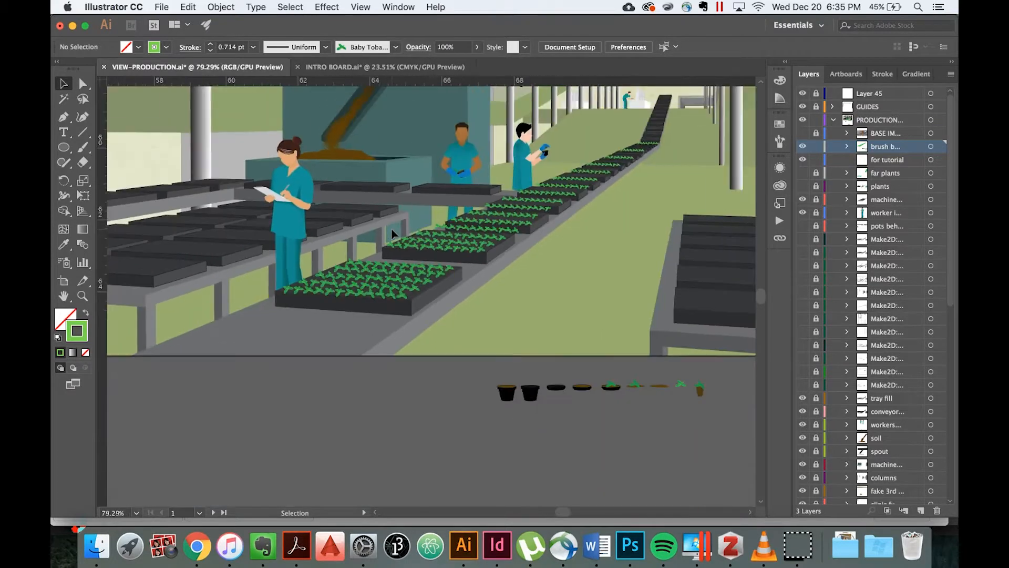
pyautogui.scroll(3, 392, 232)
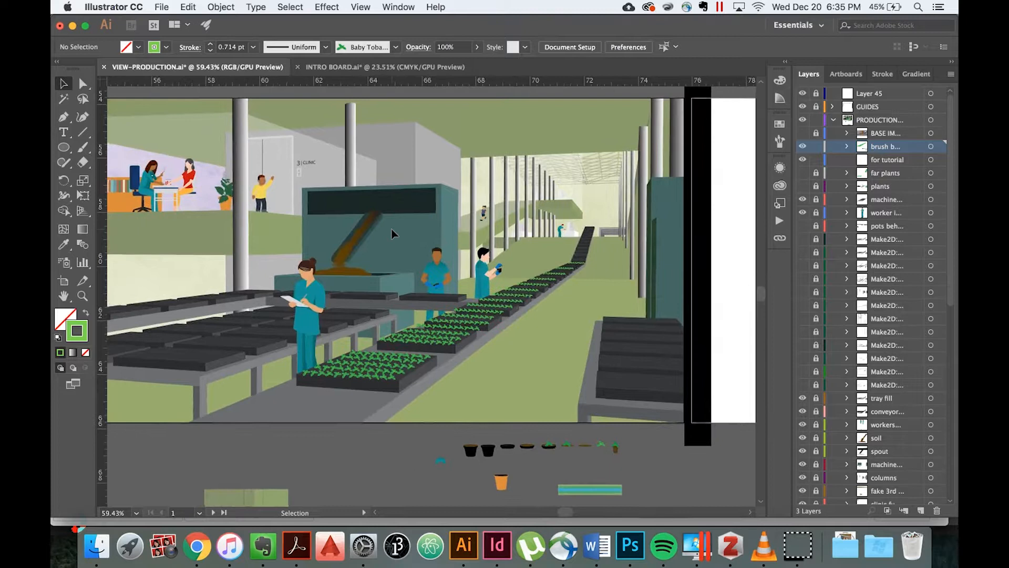
pyautogui.scroll(5, 392, 231)
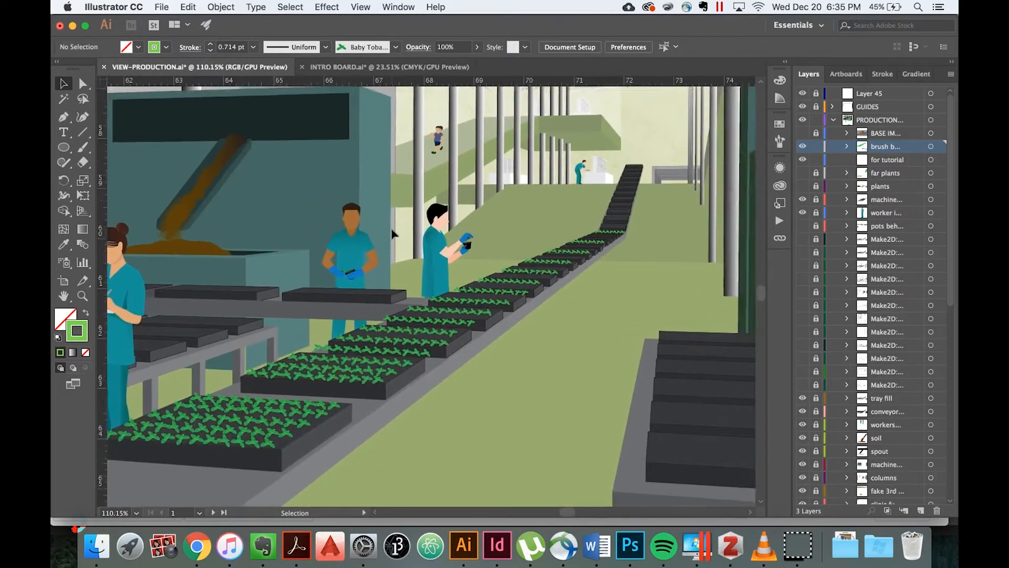
pyautogui.scroll(2, 392, 232)
pyautogui.scroll(-2, 459, 341)
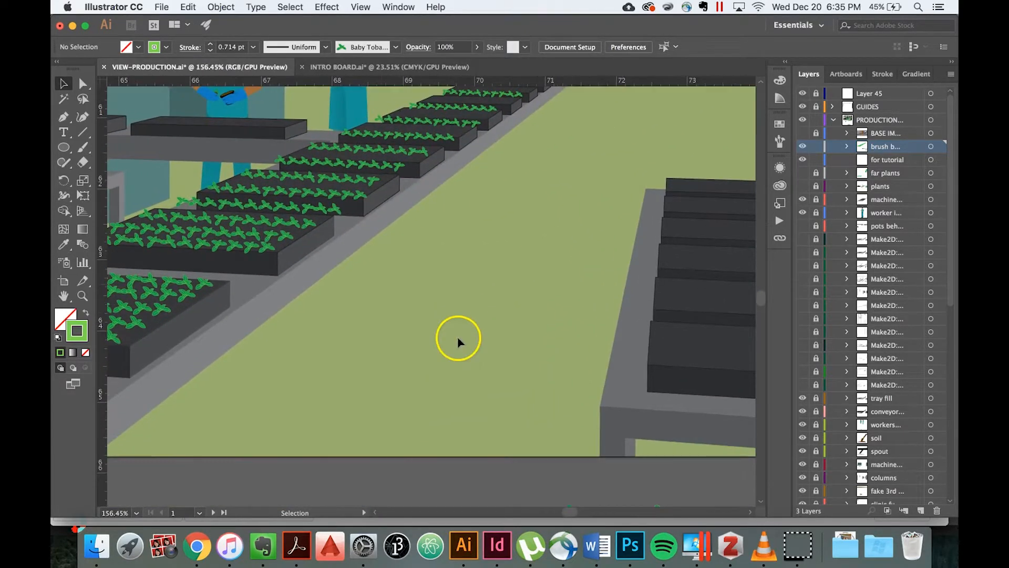
pyautogui.click(85, 135)
pyautogui.moveTo(444, 414); pyautogui.dragTo(444, 296)
pyautogui.click(62, 83)
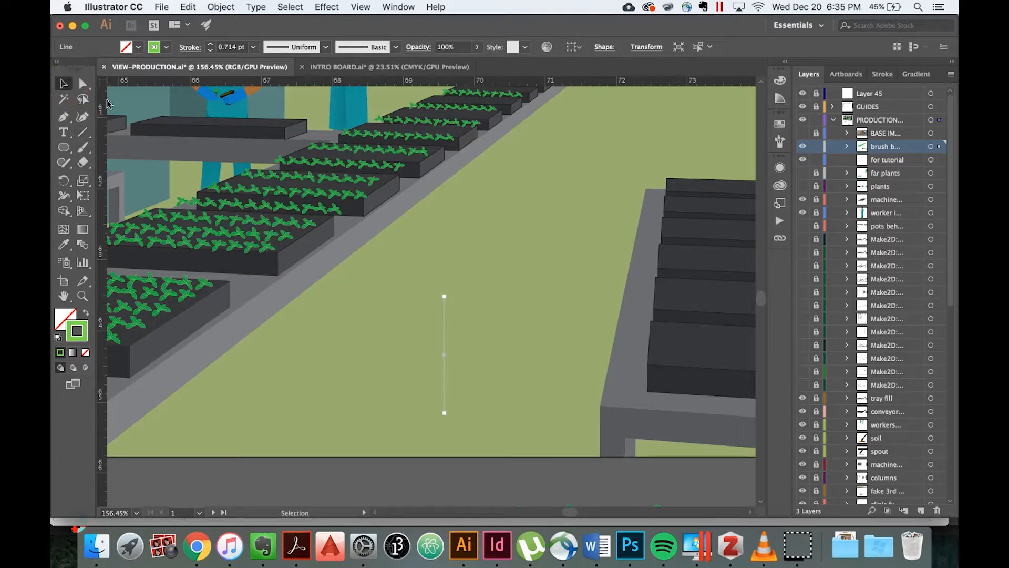
pyautogui.click(403, 359)
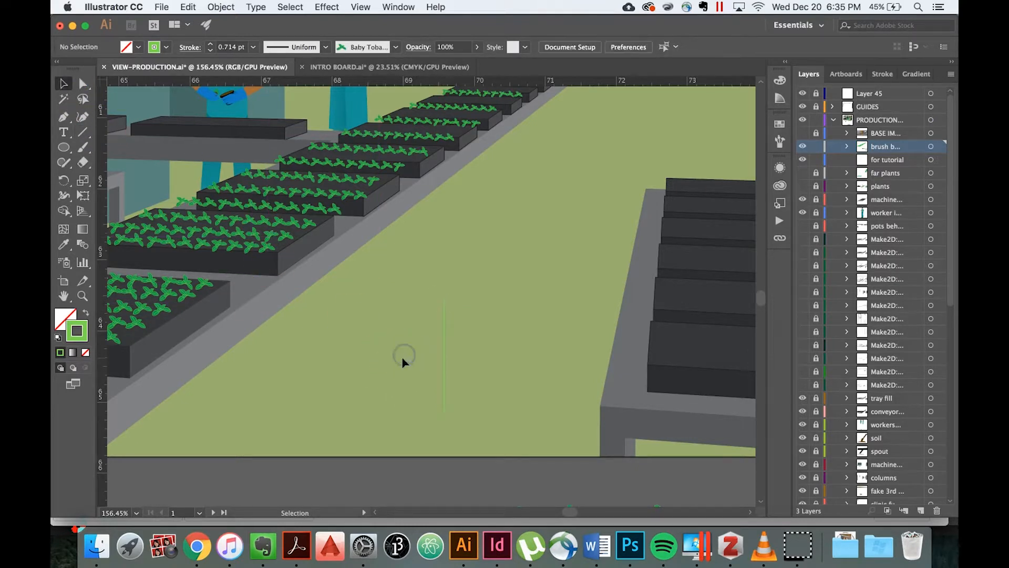
# Set the vertical line's stroke color to black (000000) and deselect the line.
pyautogui.scroll(2, 404, 359)
pyautogui.click(452, 309)
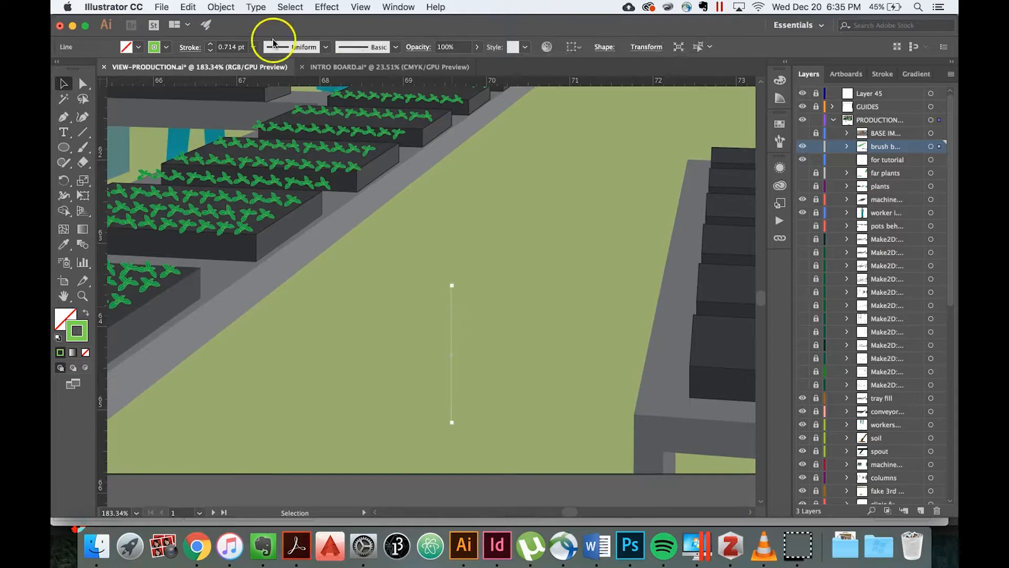
pyautogui.click(162, 47)
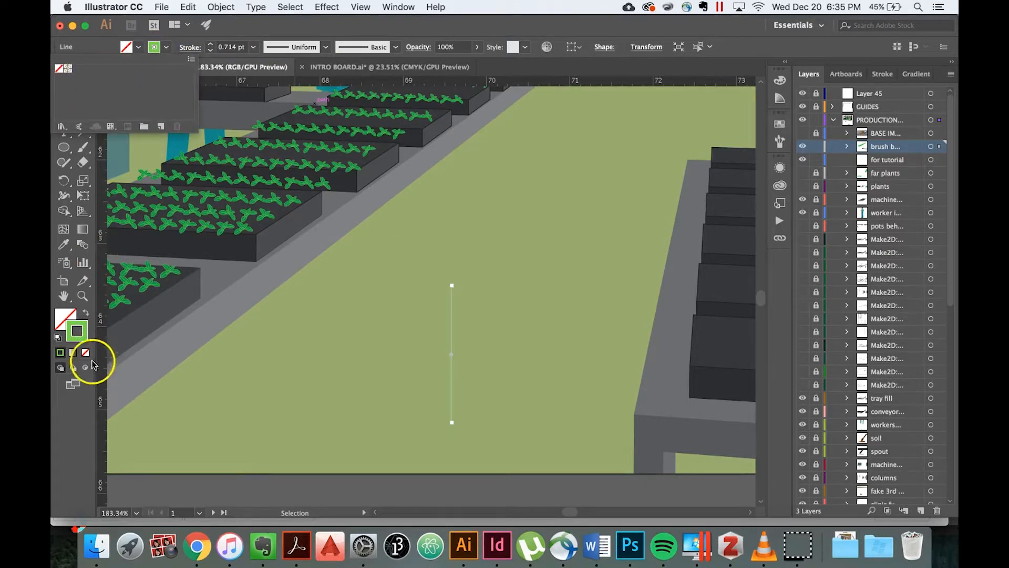
pyautogui.click(78, 330)
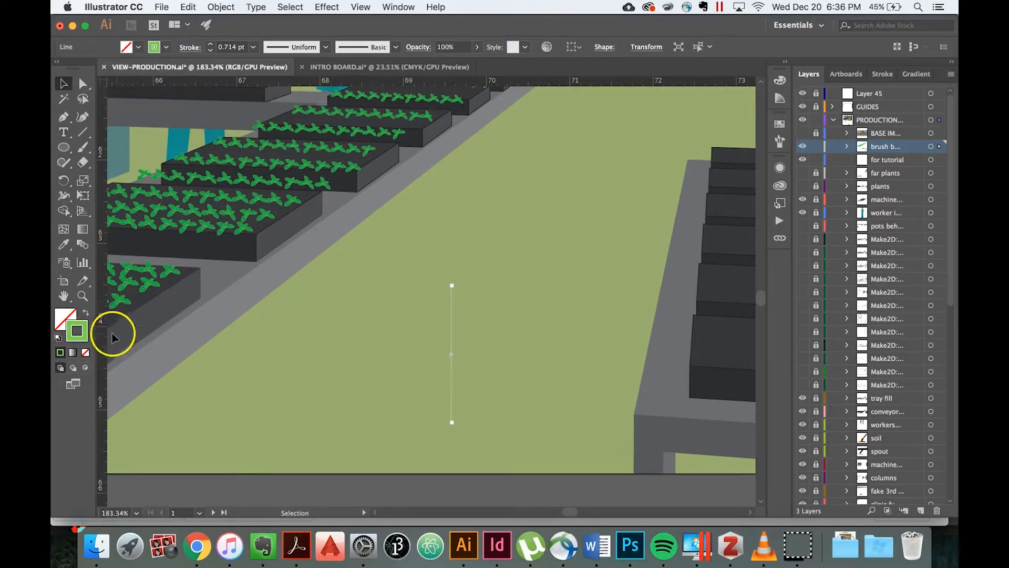
pyautogui.doubleClick(82, 330)
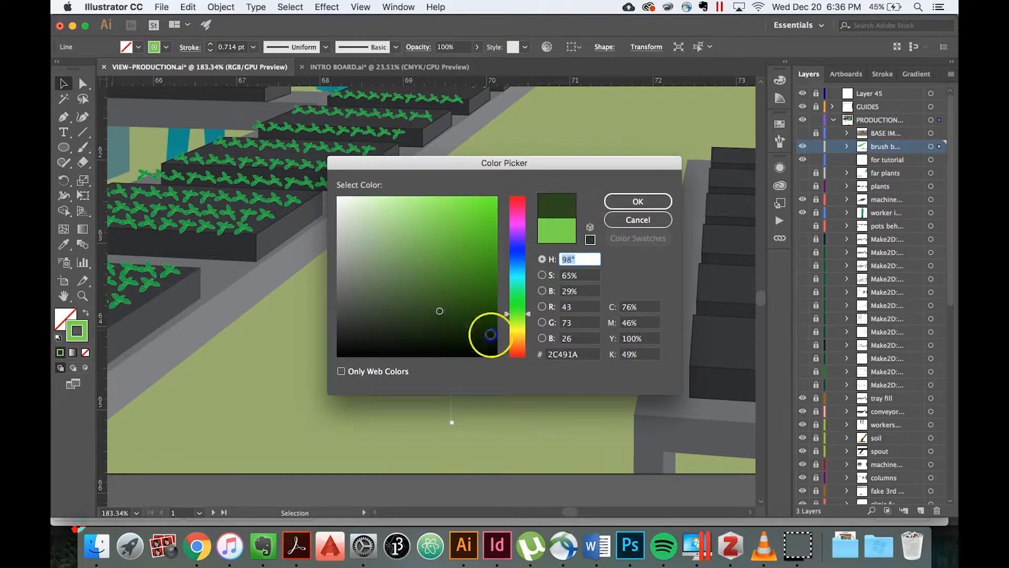
pyautogui.moveTo(496, 355)
pyautogui.mouseDown()
pyautogui.moveTo(487, 354)
pyautogui.moveTo(503, 364)
pyautogui.mouseUp()
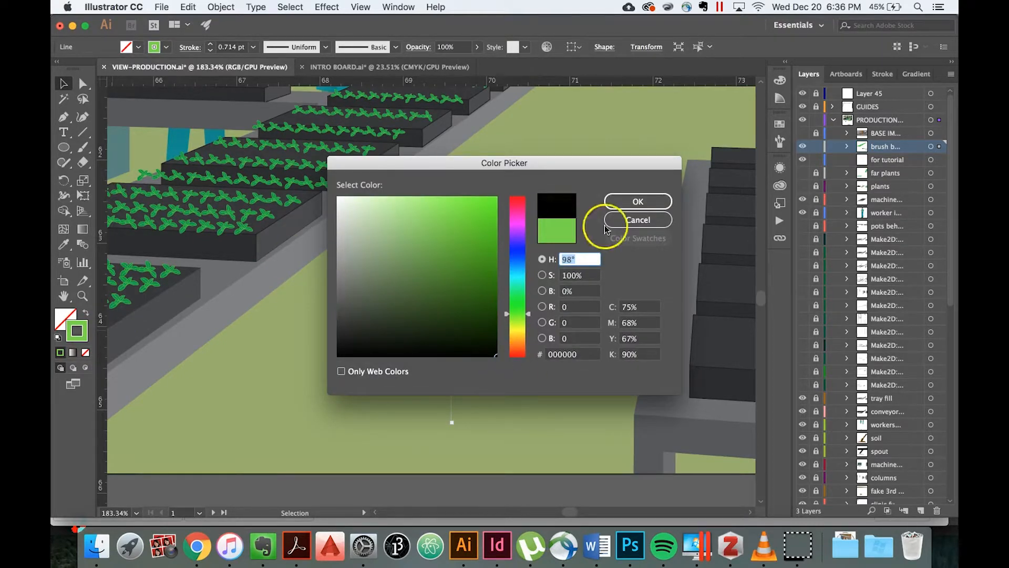
pyautogui.click(628, 202)
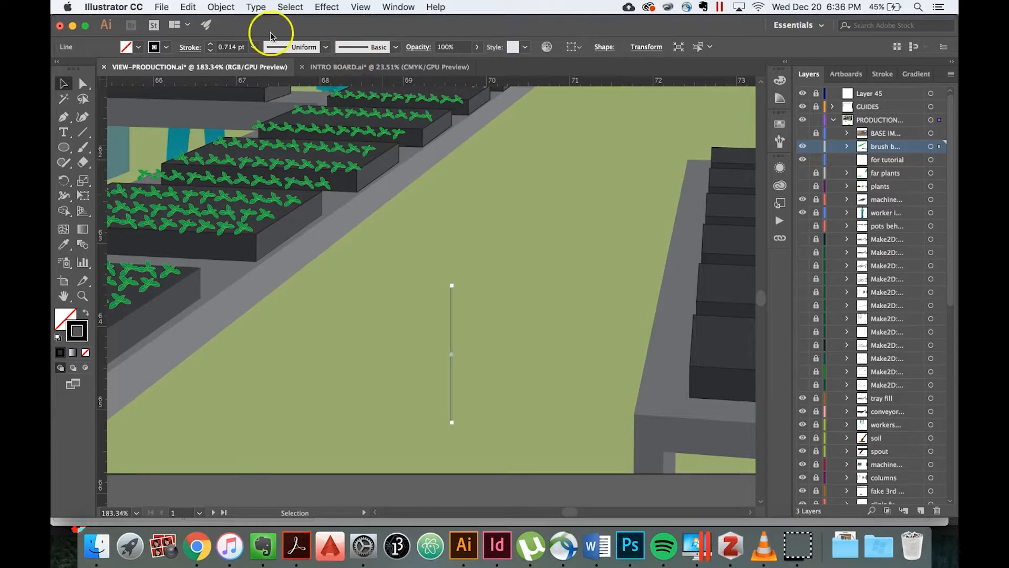
pyautogui.click(398, 48)
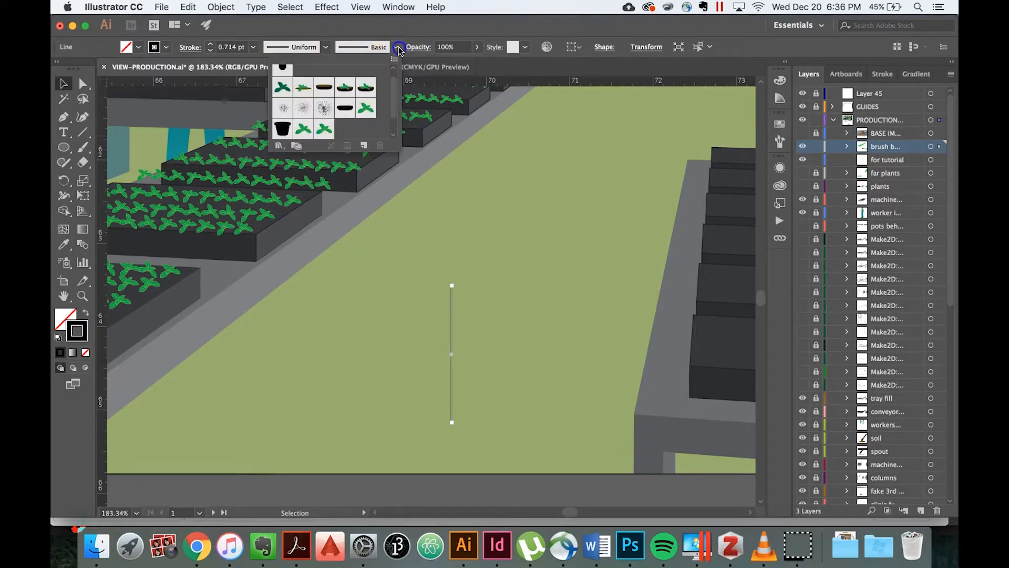
pyautogui.click(434, 30)
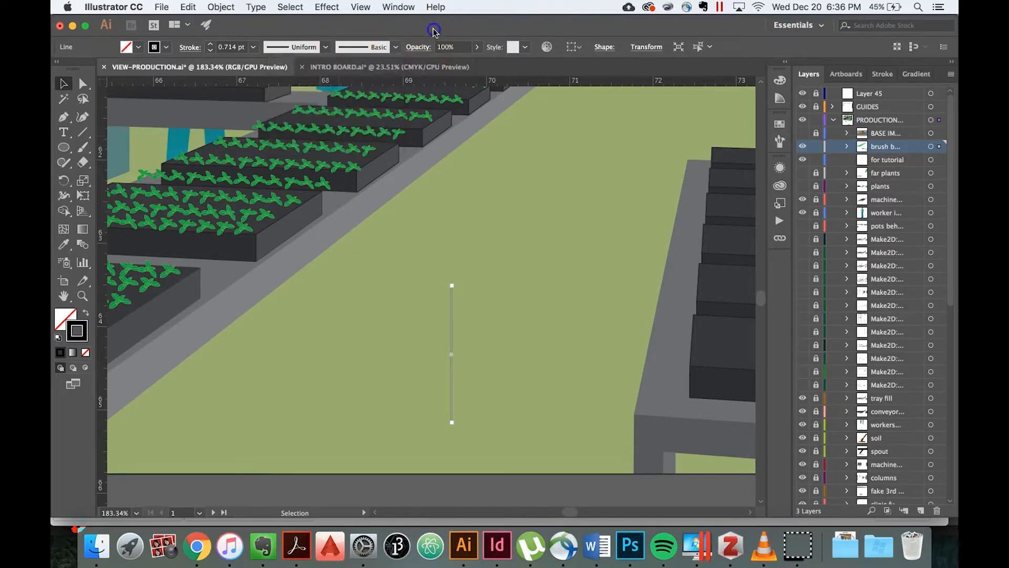
pyautogui.click(480, 339)
# Start a new scatter brush from the empty black pot artwork below the artboard.
pyautogui.scroll(-7, 480, 339)
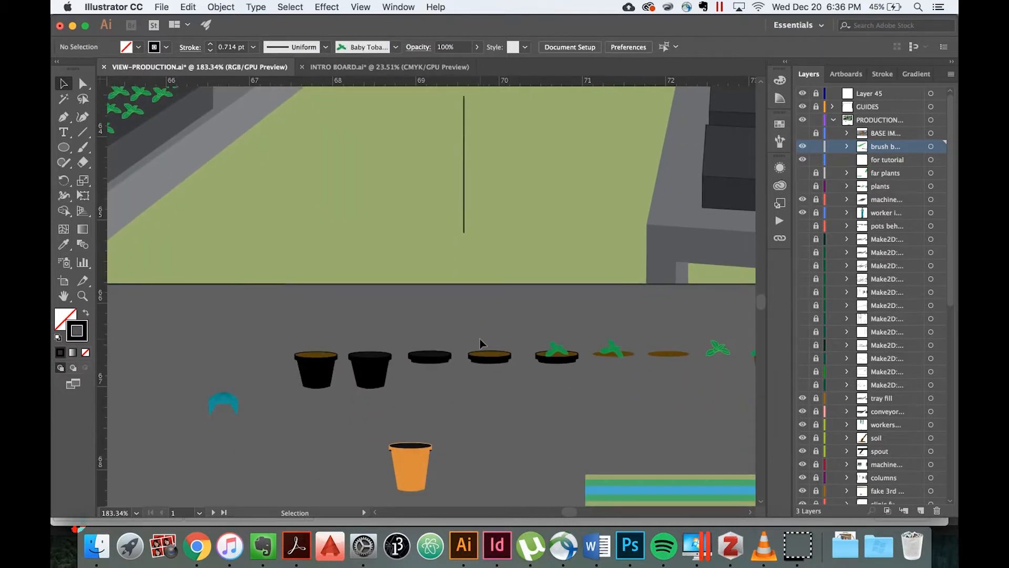
pyautogui.scroll(4, 480, 339)
pyautogui.hscroll(-5, 480, 343)
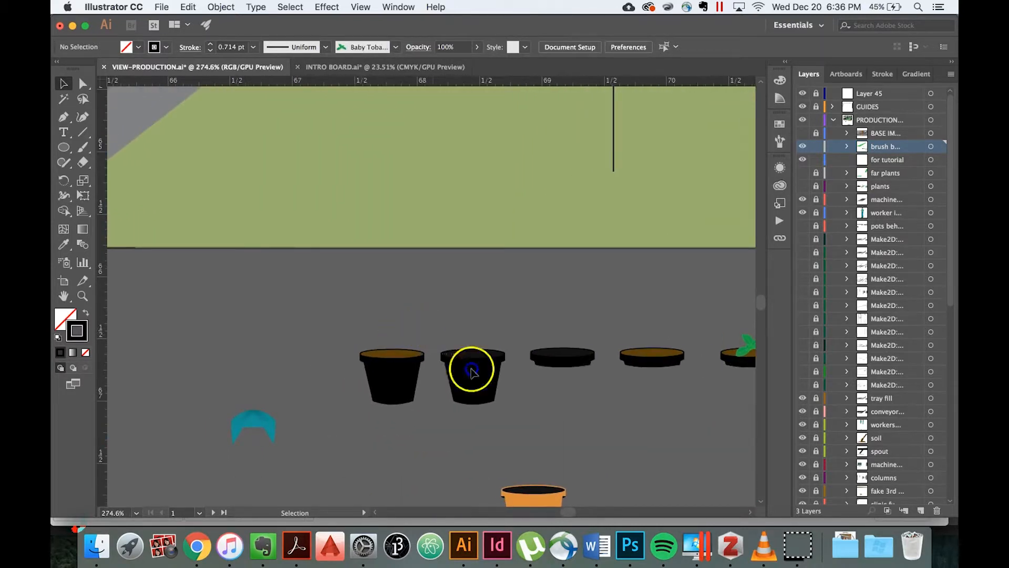
pyautogui.click(513, 414)
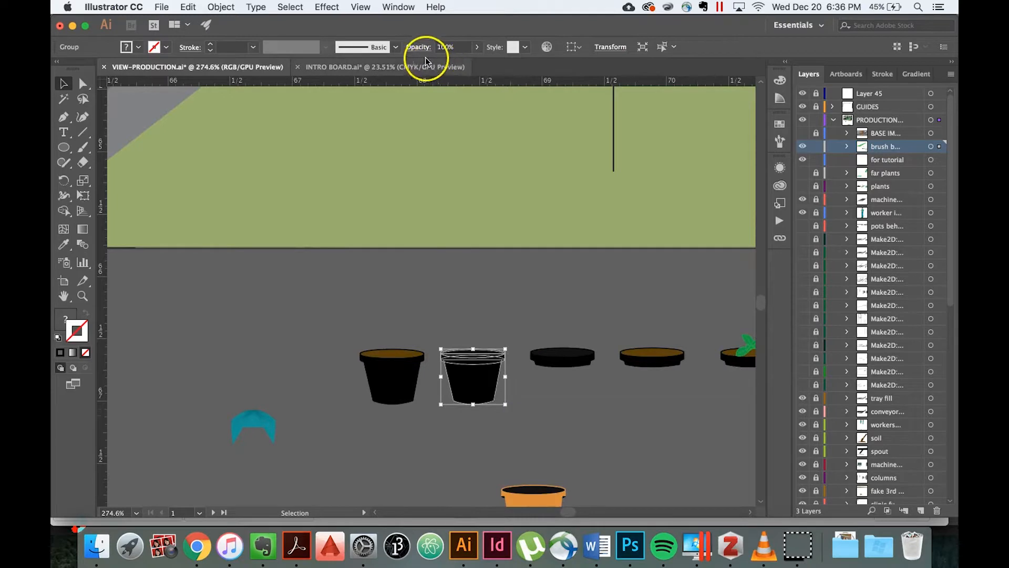
pyautogui.click(396, 47)
pyautogui.click(395, 60)
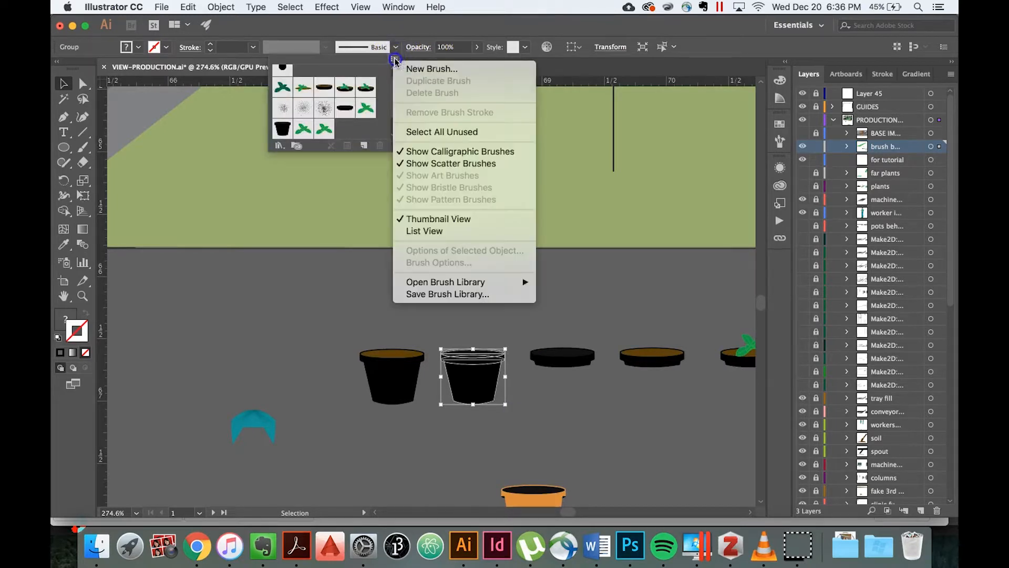
pyautogui.click(423, 67)
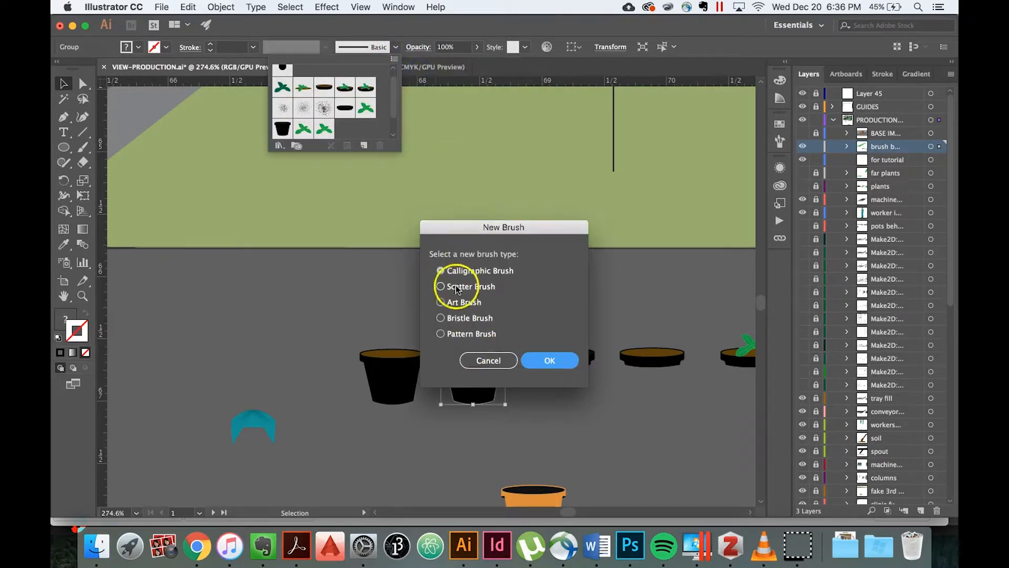
pyautogui.click(441, 286)
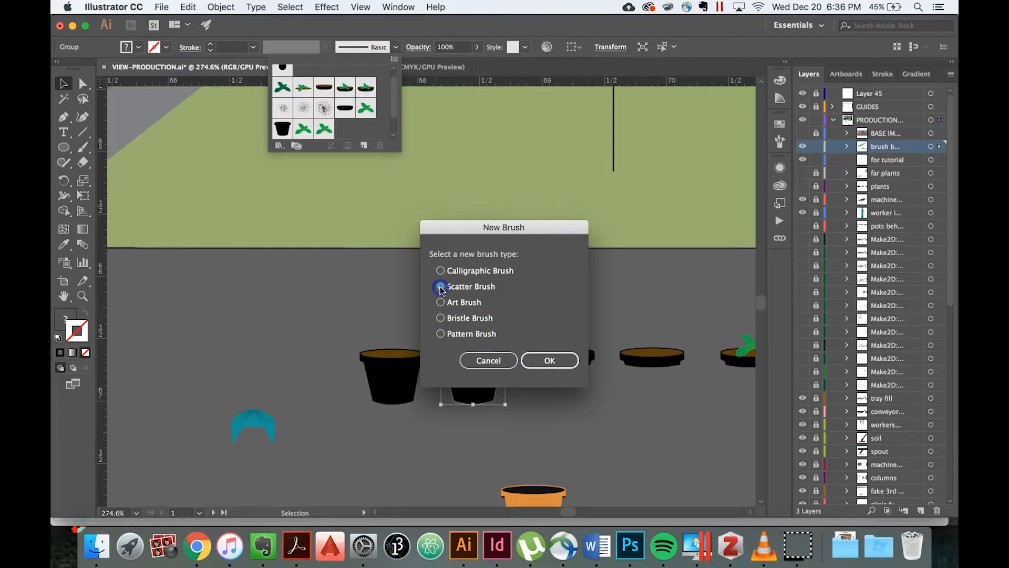
pyautogui.click(547, 361)
# Name the scatter brush "empty pot 2", set its spacing to 50%, and create it.
pyautogui.write('empty pot')
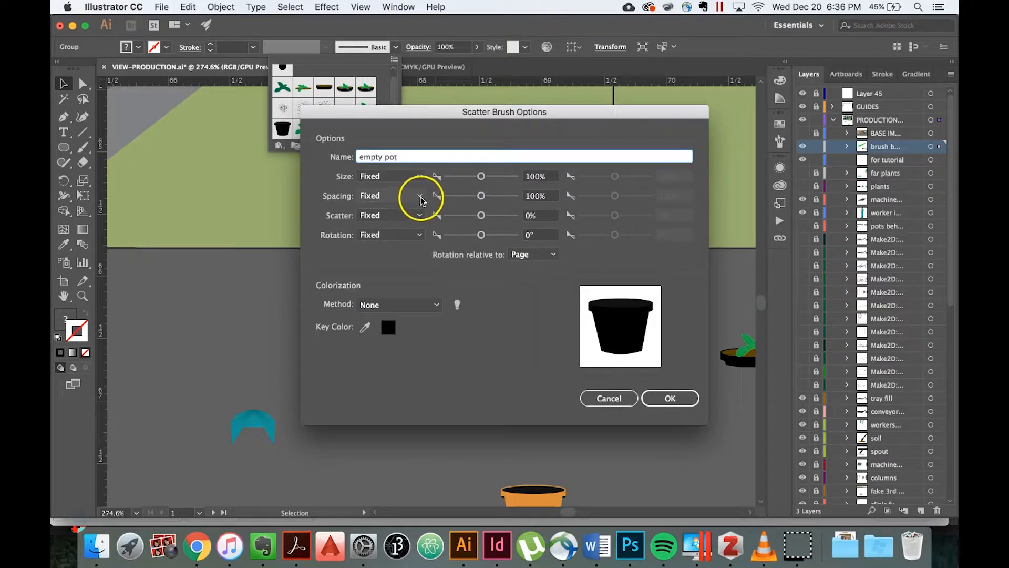
pyautogui.click(527, 199)
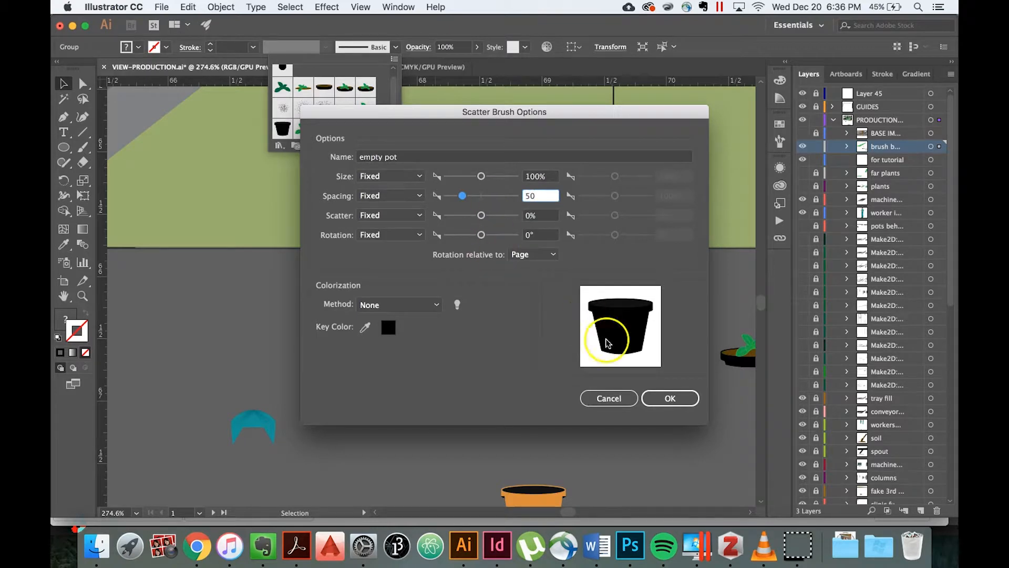
pyautogui.click(667, 398)
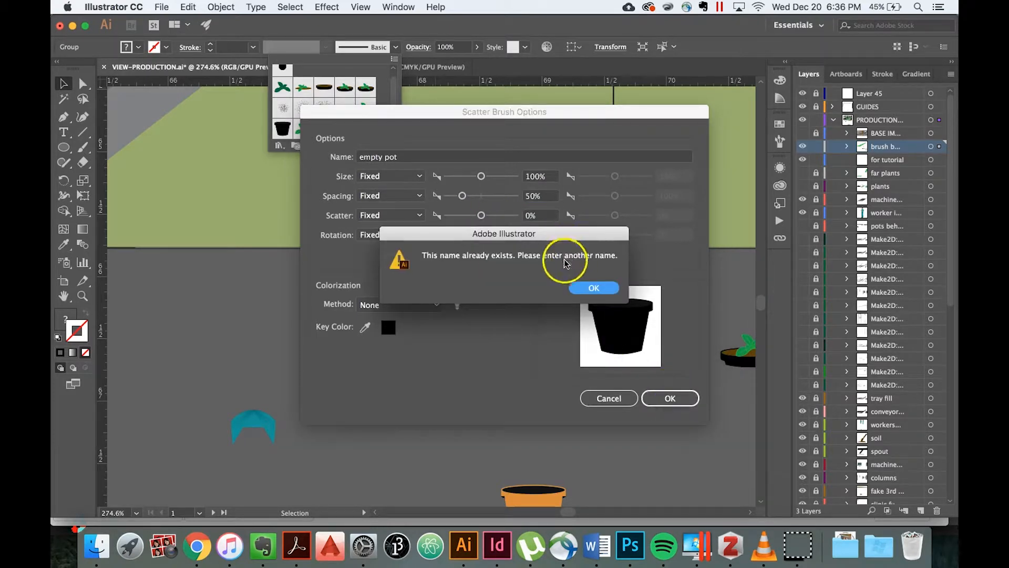
pyautogui.click(593, 287)
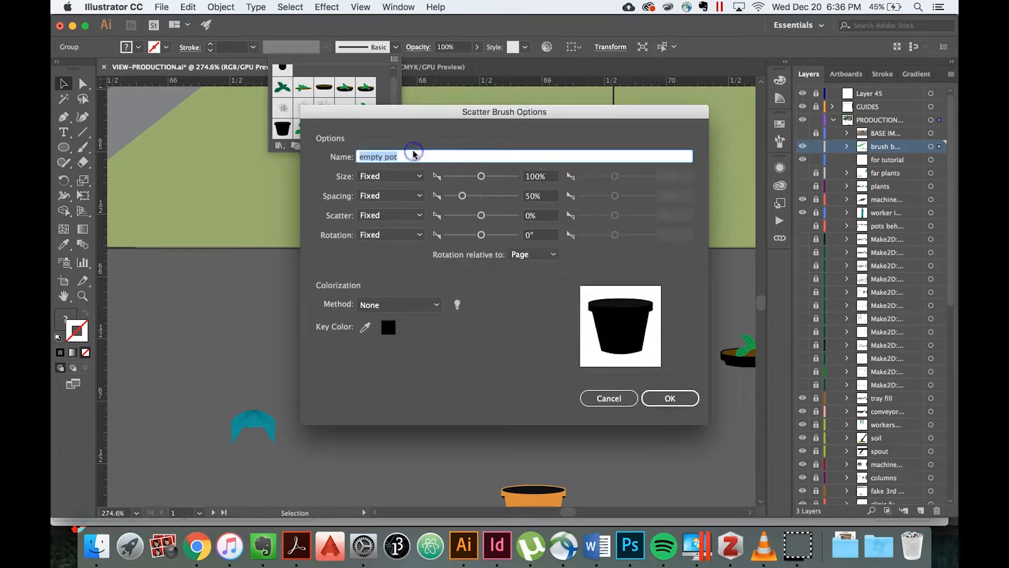
pyautogui.write('2')
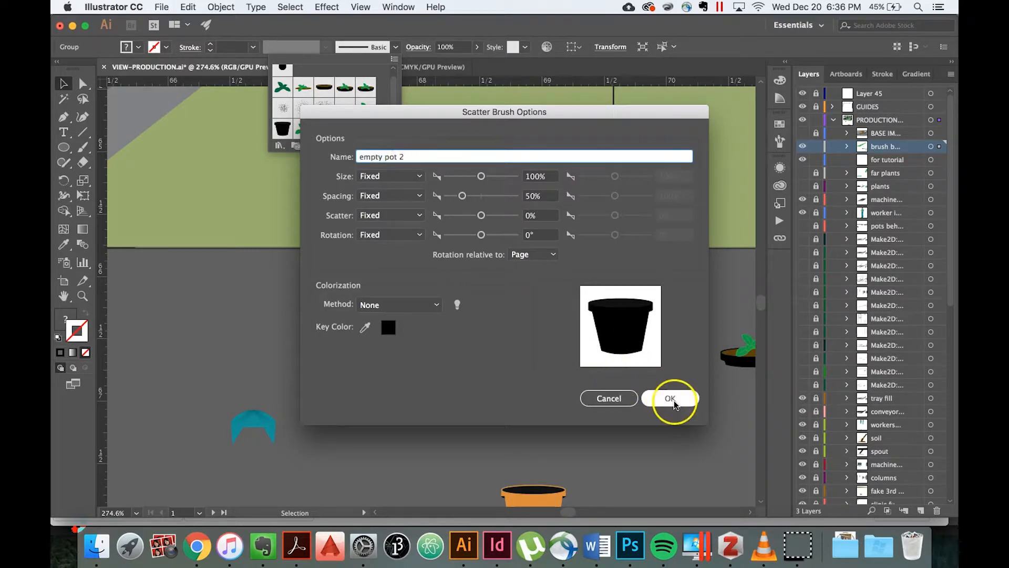
pyautogui.click(669, 397)
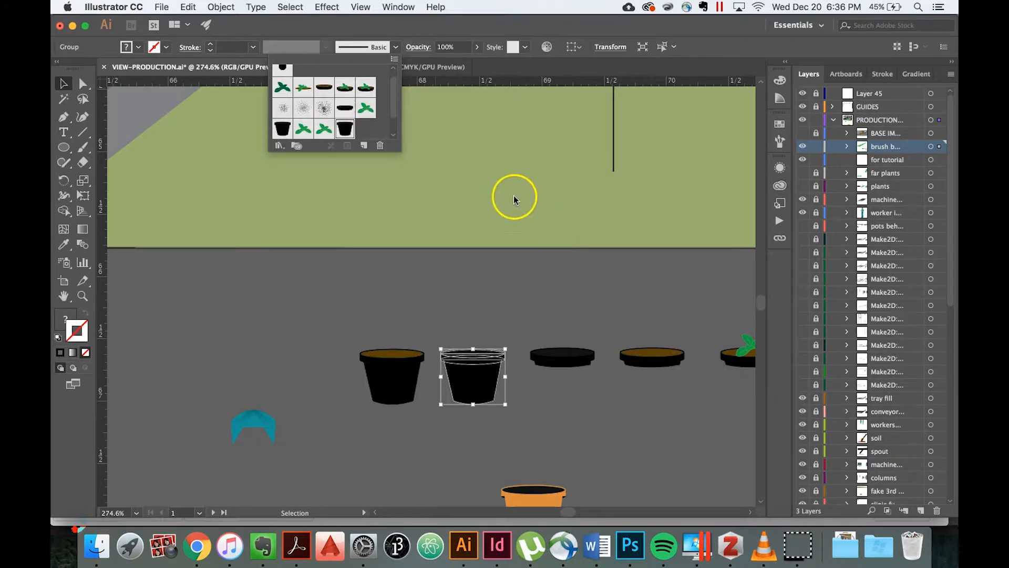
# Apply the empty pot 2 brush to the vertical line on the green floor and deselect the line.
pyautogui.click(611, 130)
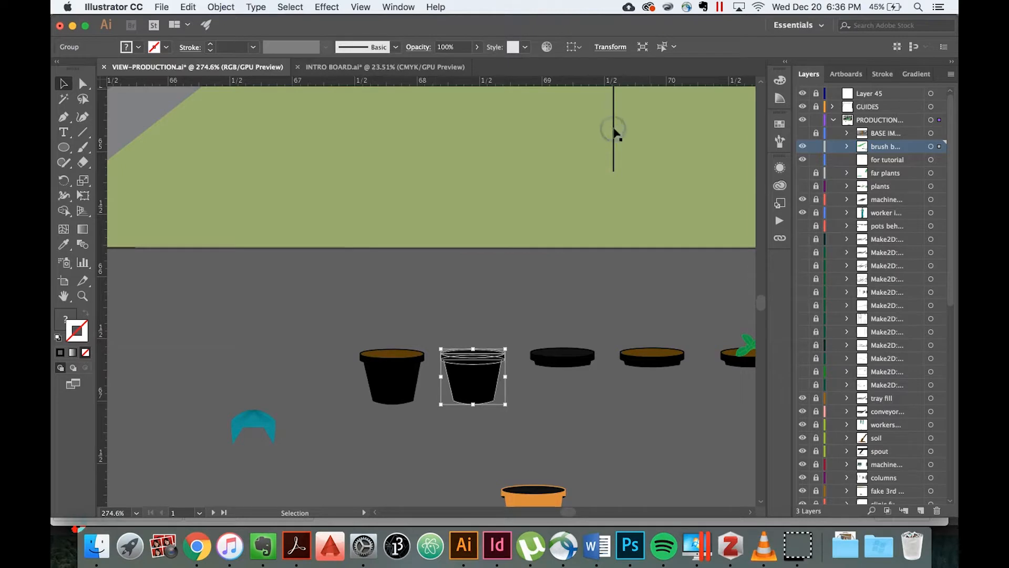
pyautogui.click(613, 133)
pyautogui.scroll(8, 613, 131)
pyautogui.hscroll(4, 613, 131)
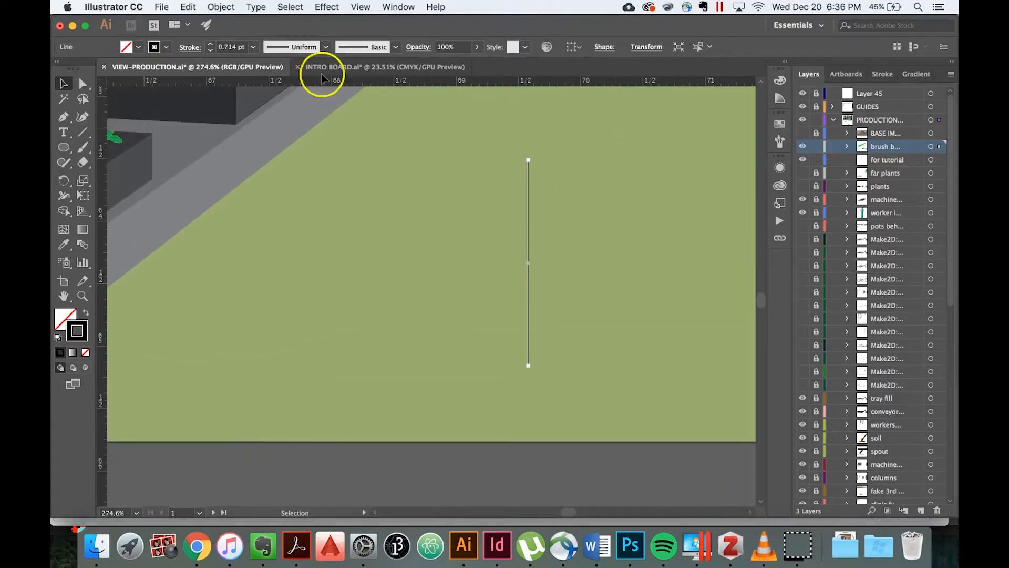
pyautogui.click(396, 47)
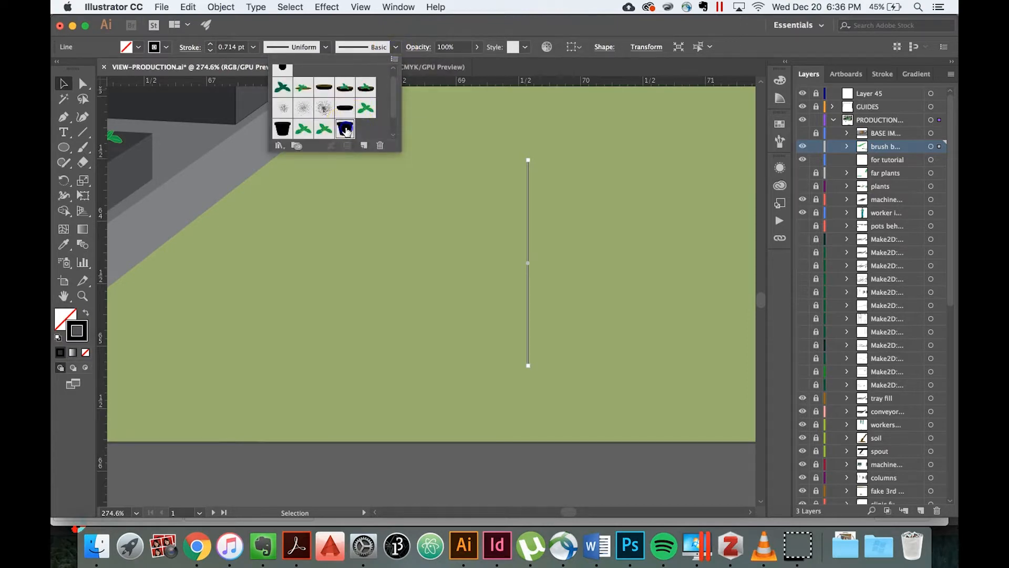
pyautogui.click(346, 130)
pyautogui.click(431, 256)
pyautogui.click(431, 256)
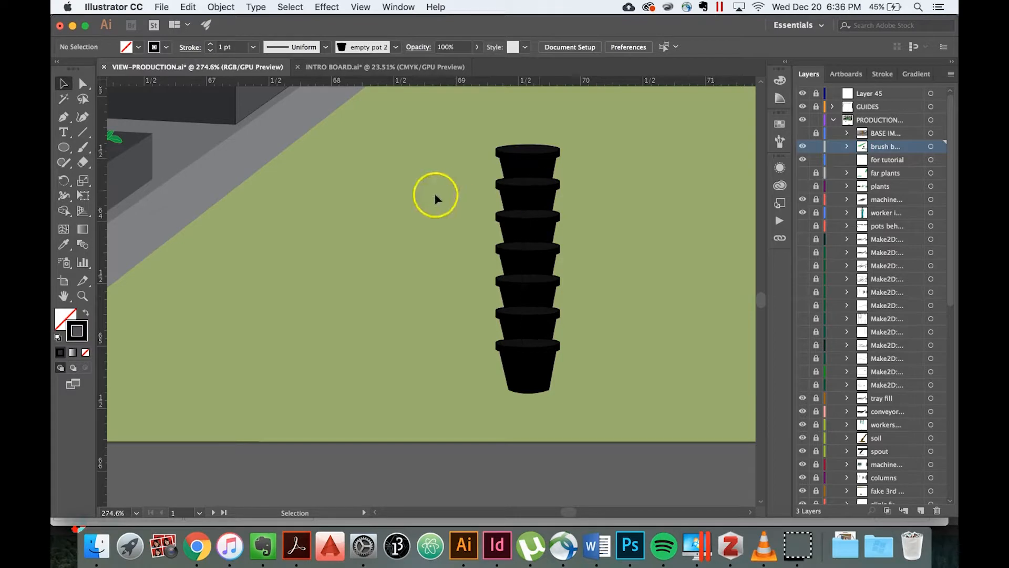
# Set the empty pot 2 brush spacing to 20%, apply the change to existing strokes, and deselect the pot stack.
pyautogui.click(523, 216)
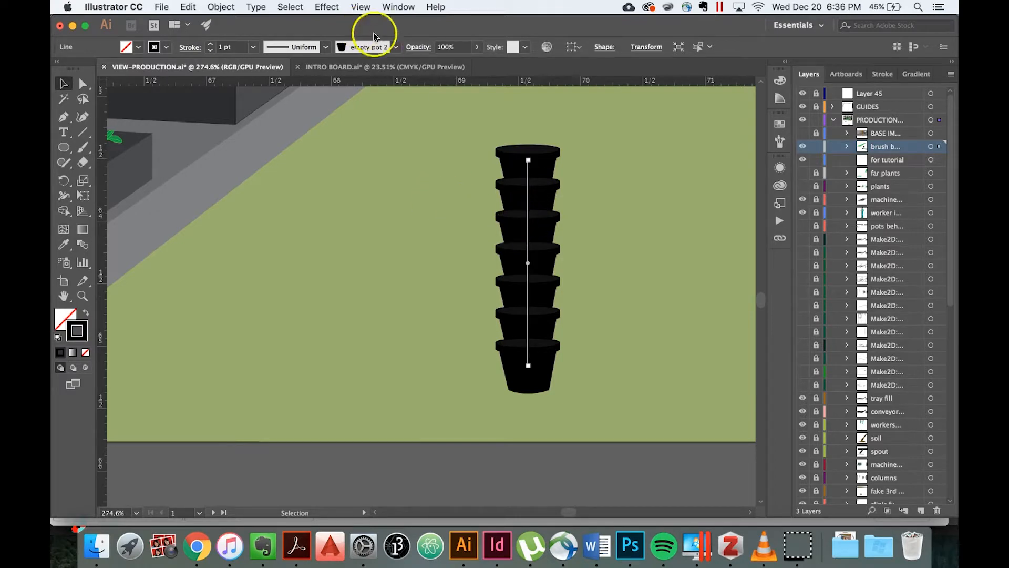
pyautogui.click(396, 48)
pyautogui.doubleClick(351, 129)
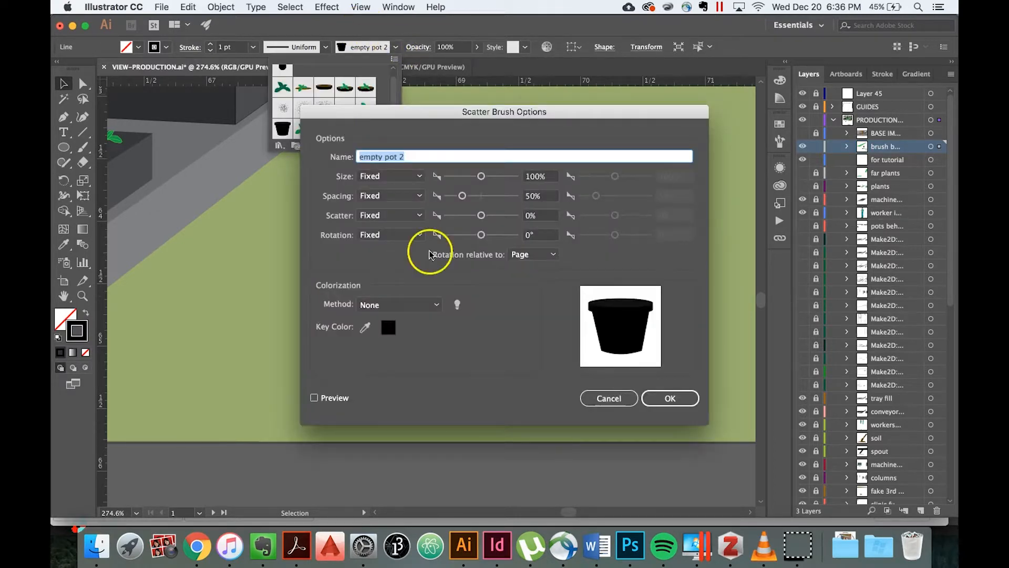
pyautogui.click(541, 195)
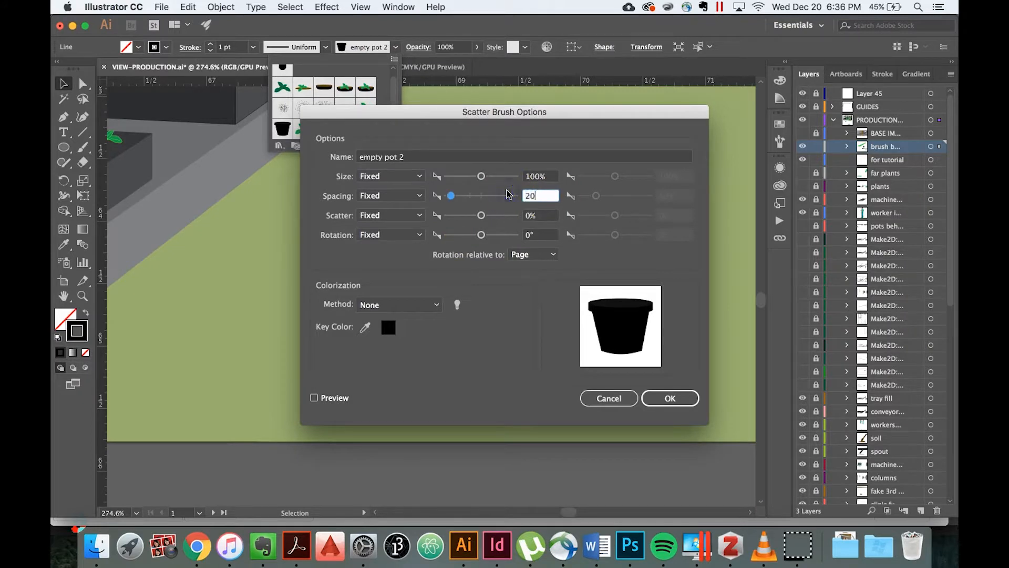
pyautogui.click(672, 401)
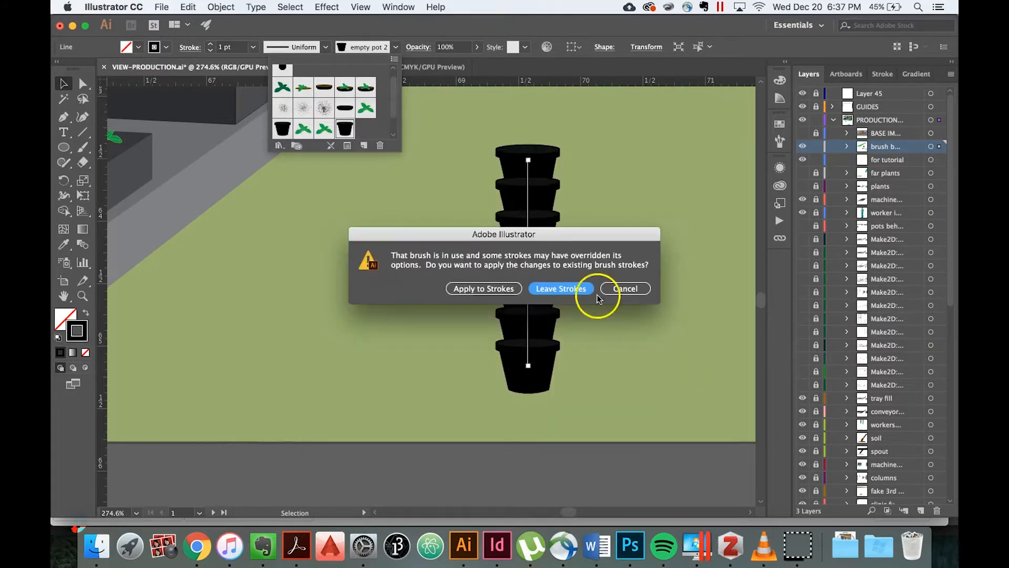
pyautogui.click(491, 288)
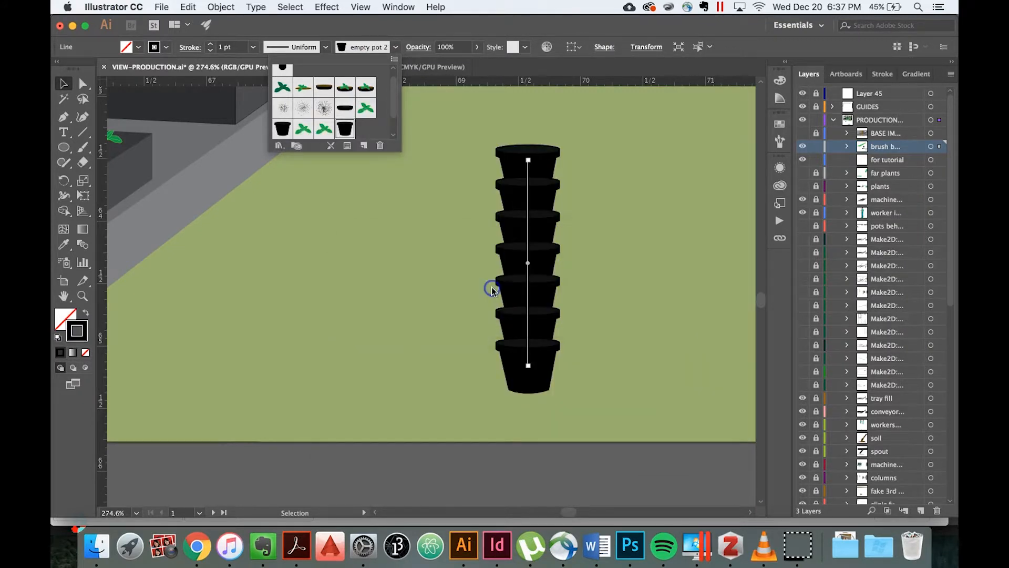
pyautogui.click(449, 271)
pyautogui.scroll(-4, 449, 269)
pyautogui.click(448, 269)
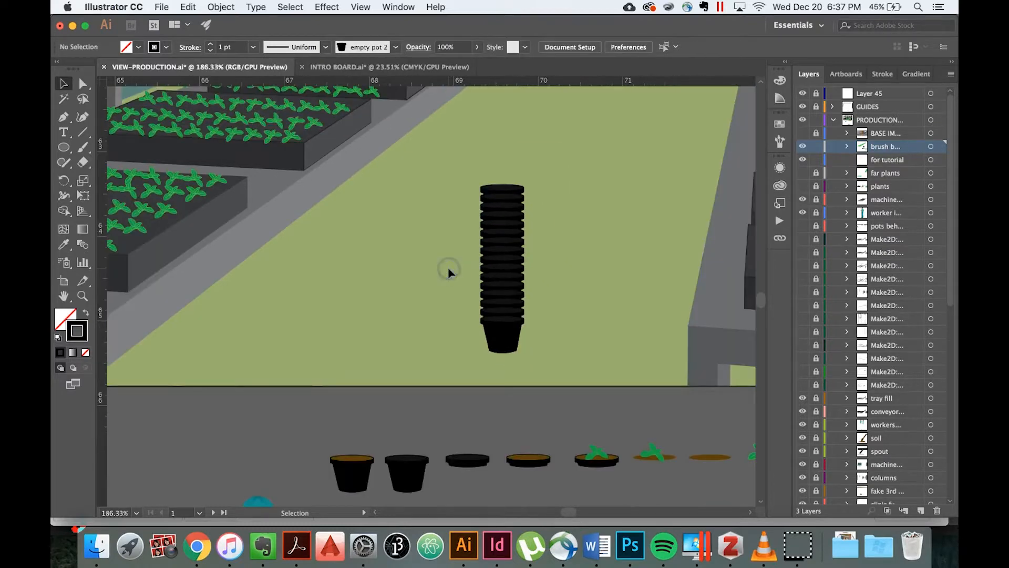
# Move the pot stack onto the near corner of the tray table, beside the trays, and deselect it.
pyautogui.scroll(-5, 448, 267)
pyautogui.click(505, 265)
pyautogui.moveTo(507, 266); pyautogui.dragTo(630, 233)
pyautogui.click(561, 219)
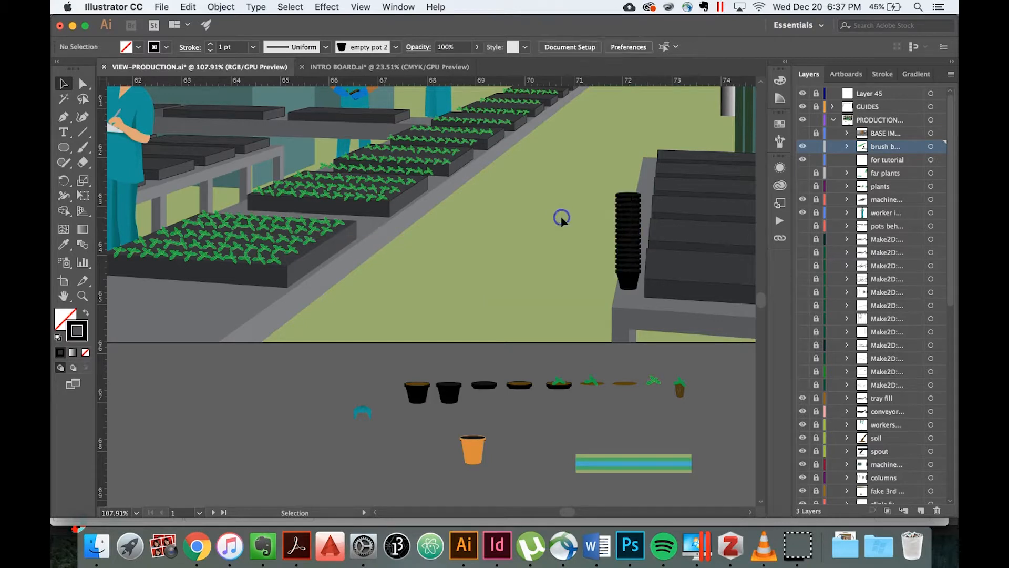
# Hide the layer holding the brush artwork and show the finished plants layer.
pyautogui.scroll(-2, 561, 219)
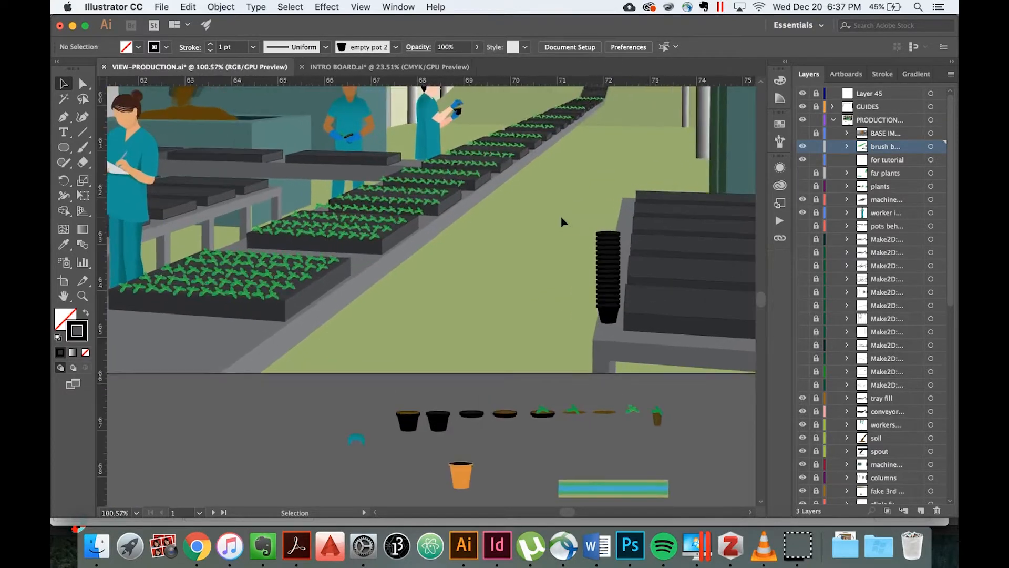
pyautogui.scroll(-2, 562, 222)
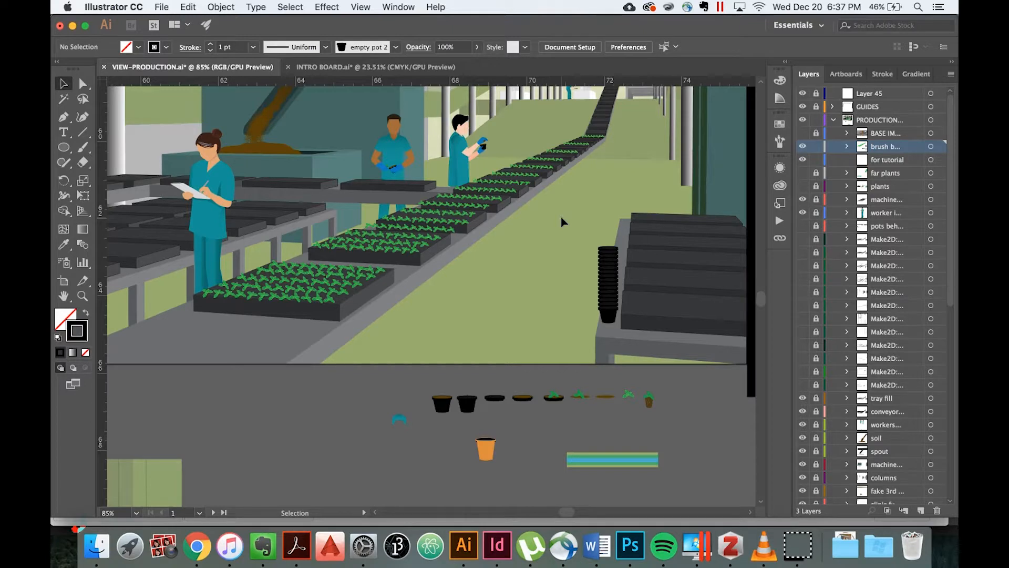
pyautogui.scroll(-3, 562, 221)
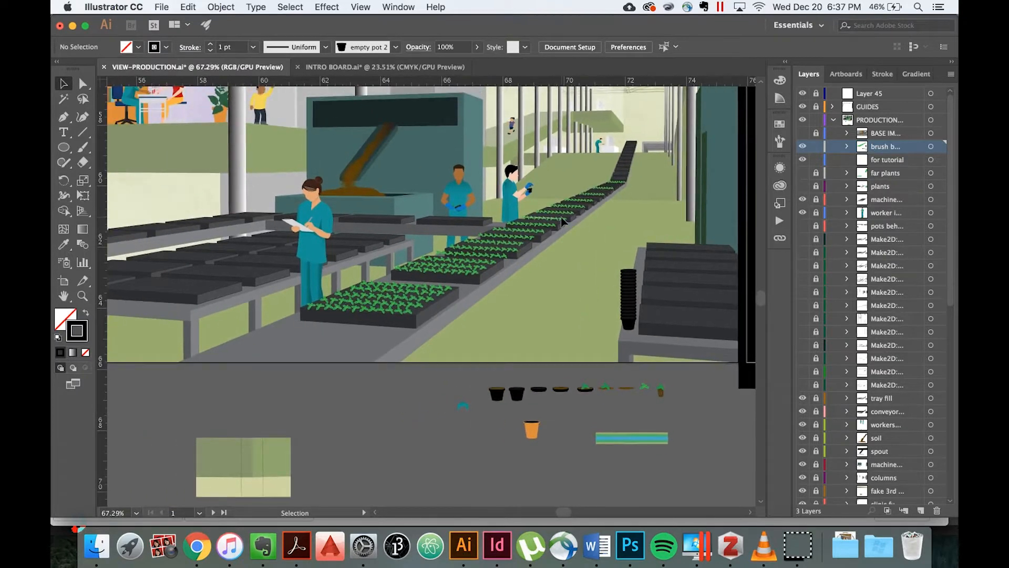
pyautogui.click(803, 147)
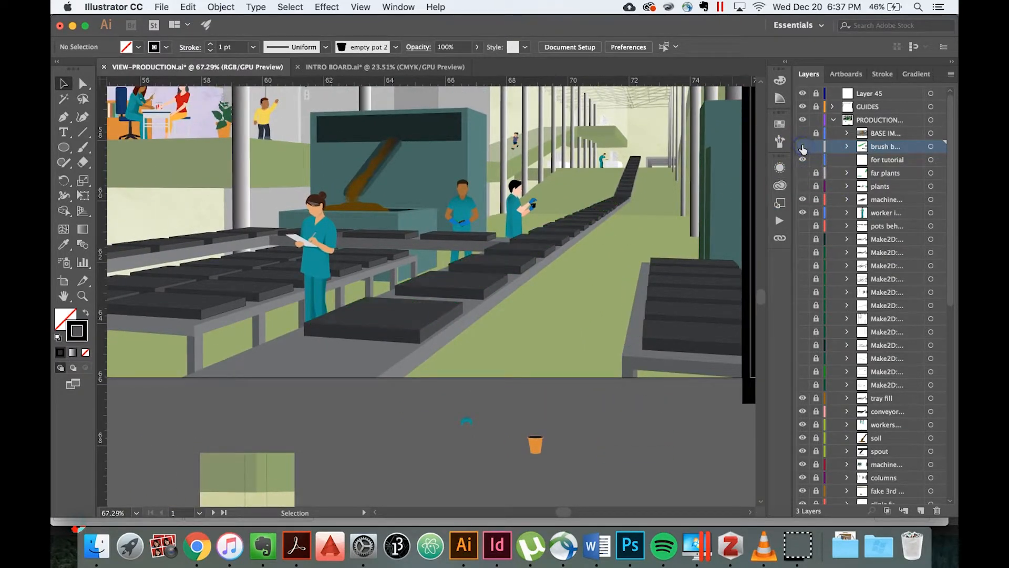
pyautogui.scroll(-2, 597, 281)
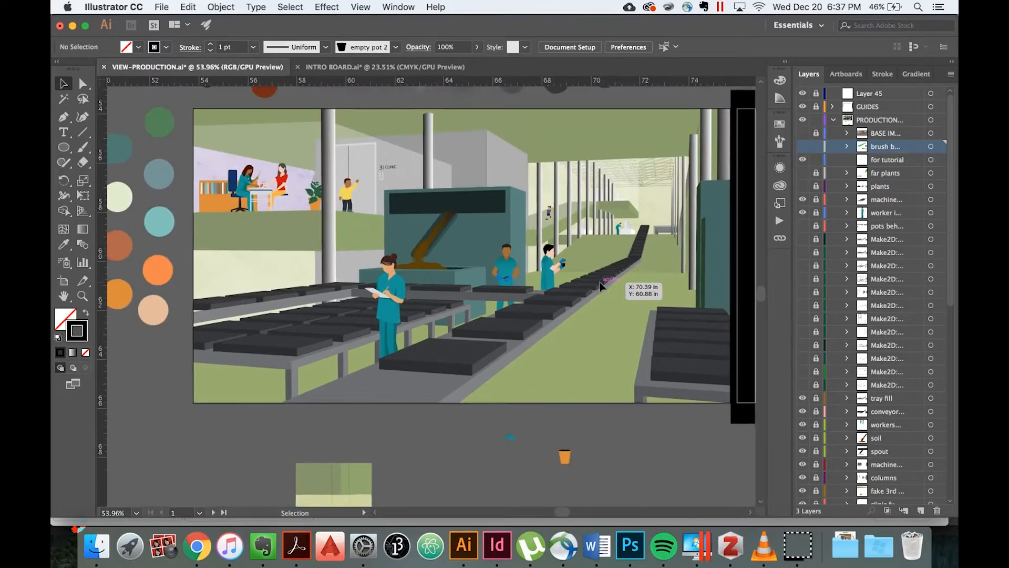
pyautogui.click(802, 186)
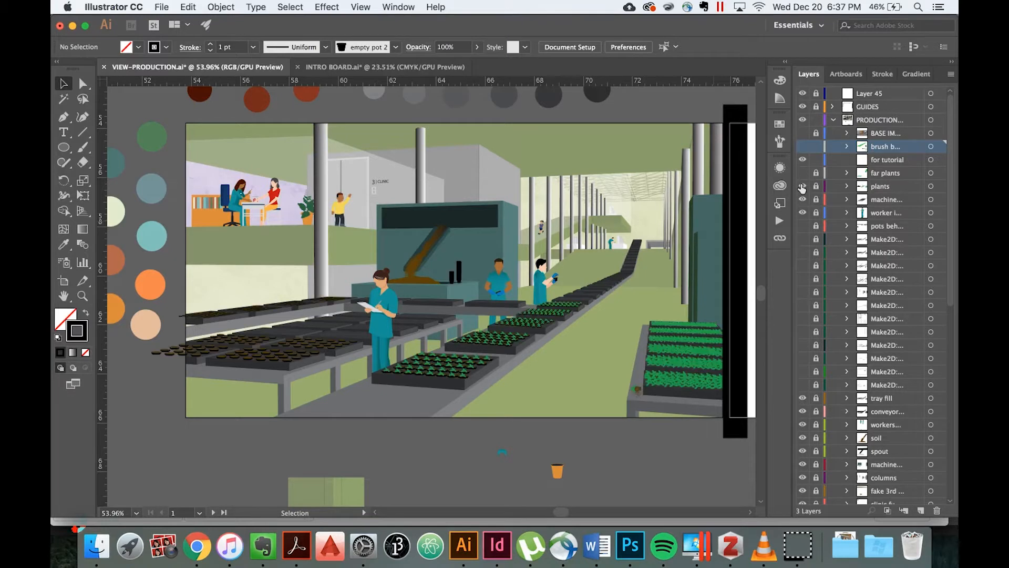
# Examine the finished plants and pots up close on the table, conveyor, and bench trays.
pyautogui.scroll(4, 669, 386)
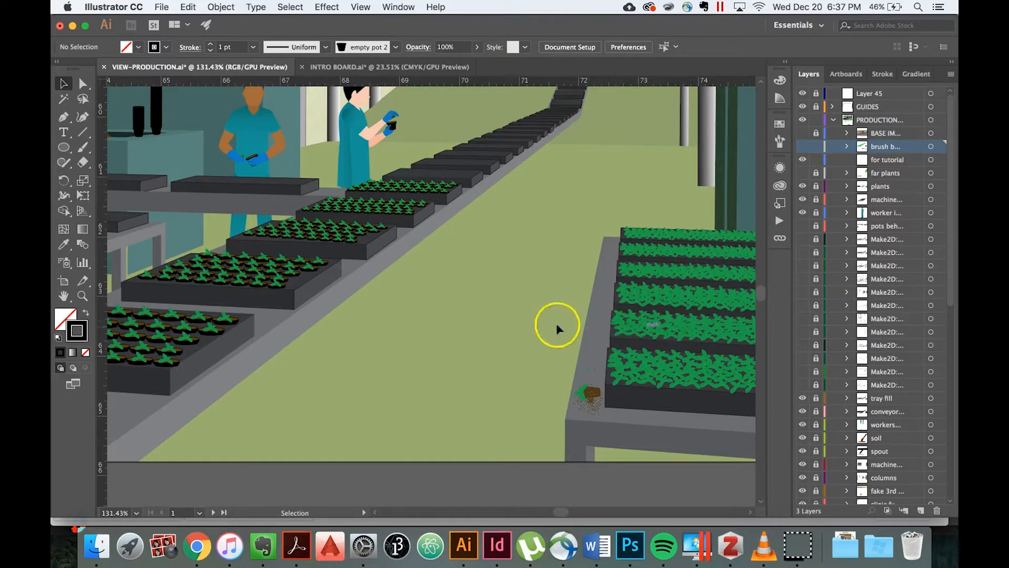
pyautogui.scroll(1, 336, 300)
pyautogui.scroll(2, 337, 300)
pyautogui.hscroll(-8, 337, 299)
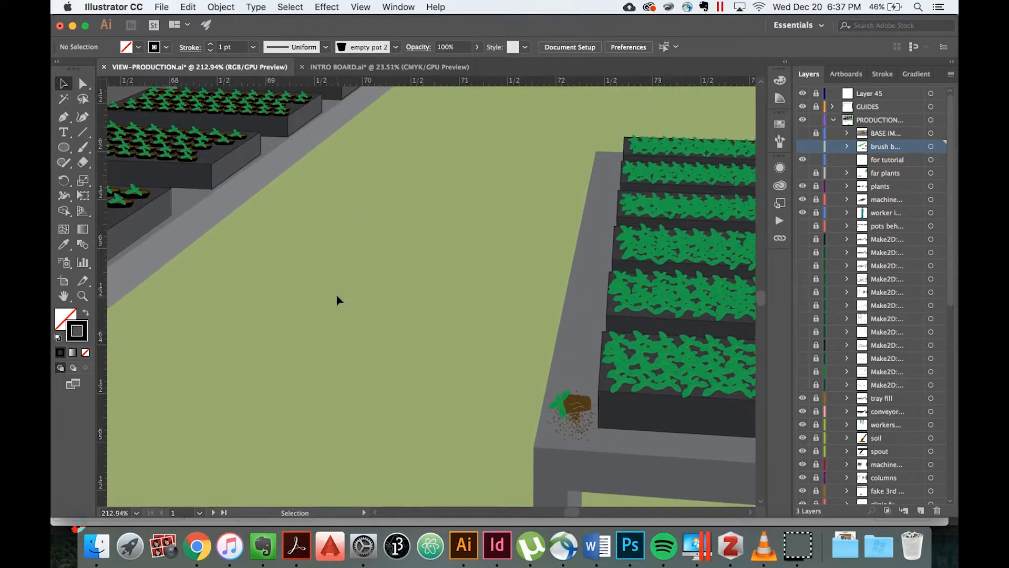
pyautogui.hscroll(-4, 337, 299)
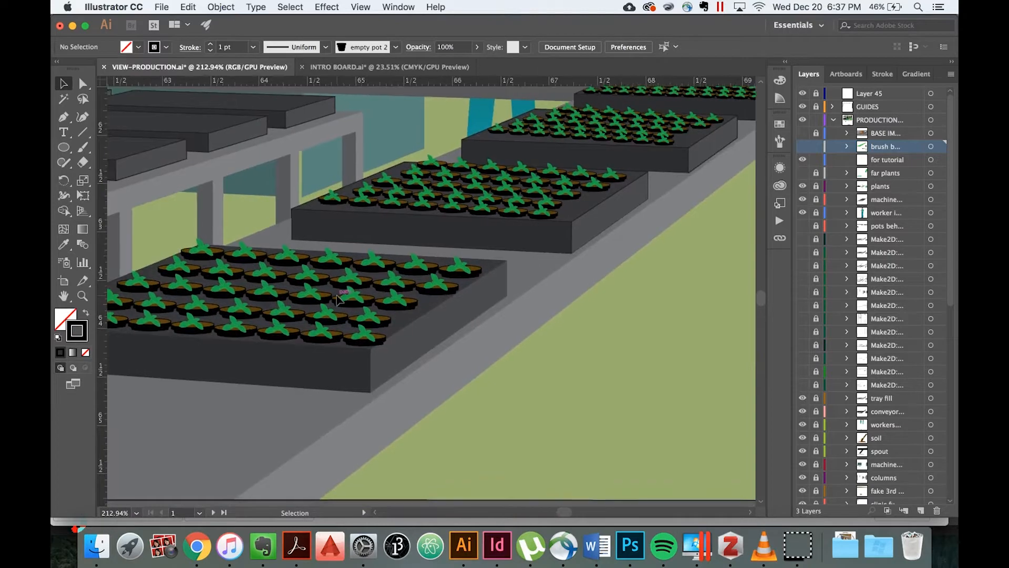
pyautogui.scroll(2, 337, 300)
pyautogui.hscroll(-4, 337, 299)
pyautogui.hscroll(-2, 338, 299)
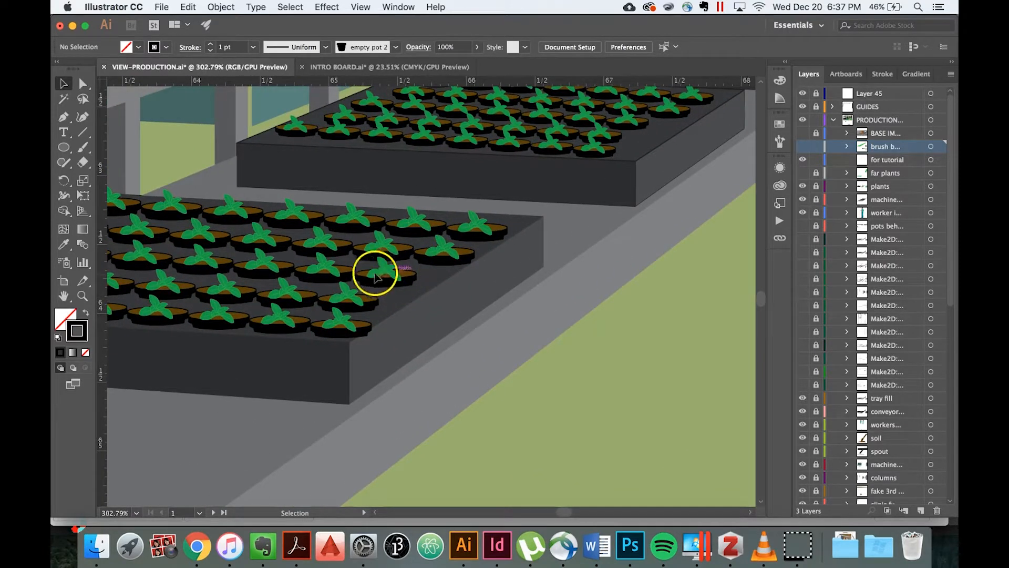
pyautogui.hscroll(-20, 377, 272)
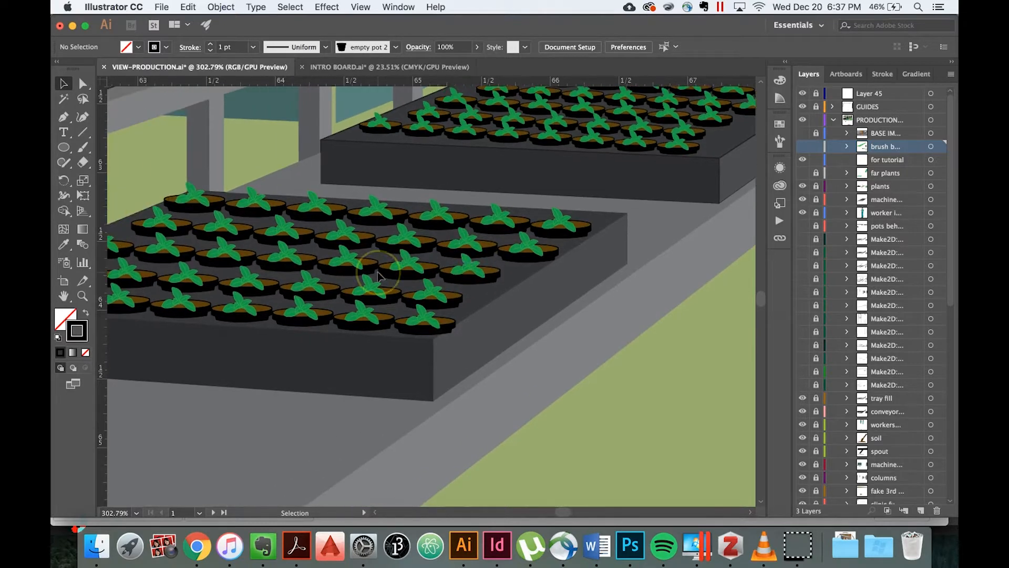
pyautogui.hscroll(-7, 378, 272)
pyautogui.scroll(1, 378, 272)
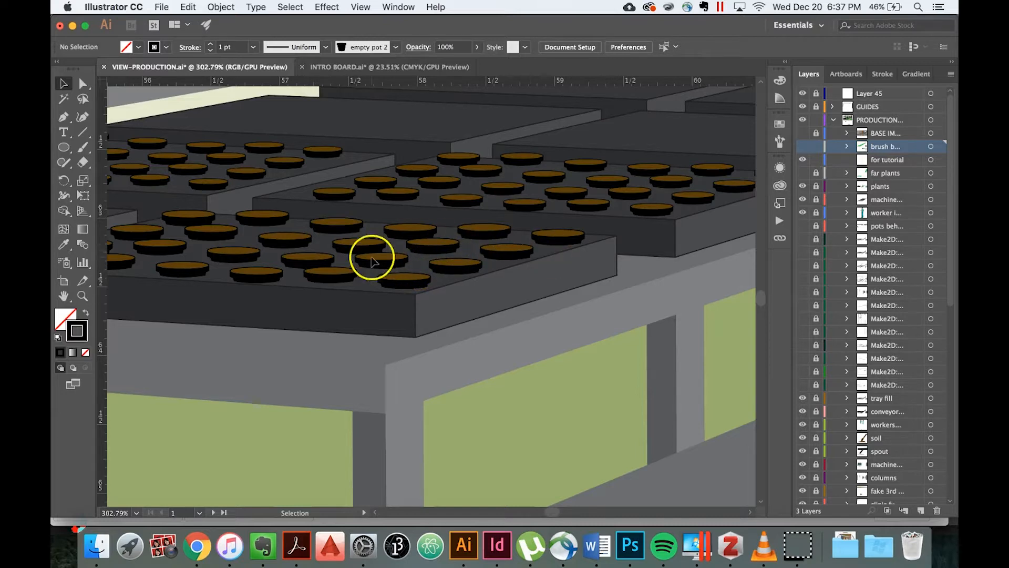
# Unlock the plants layer, check the soil pot brush line along the front tray's near edge, and deselect it.
pyautogui.click(815, 187)
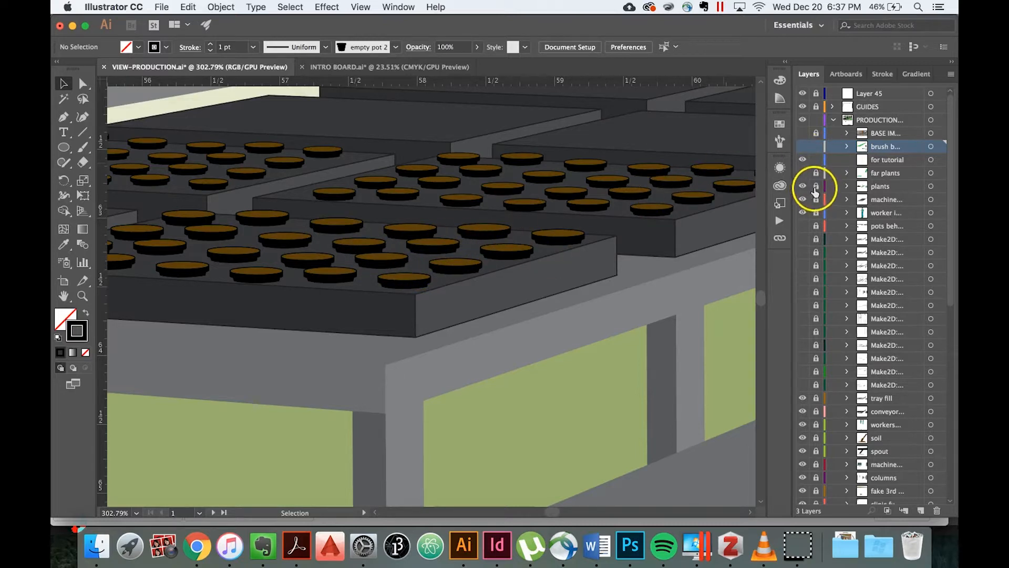
pyautogui.click(497, 258)
pyautogui.scroll(-3, 496, 257)
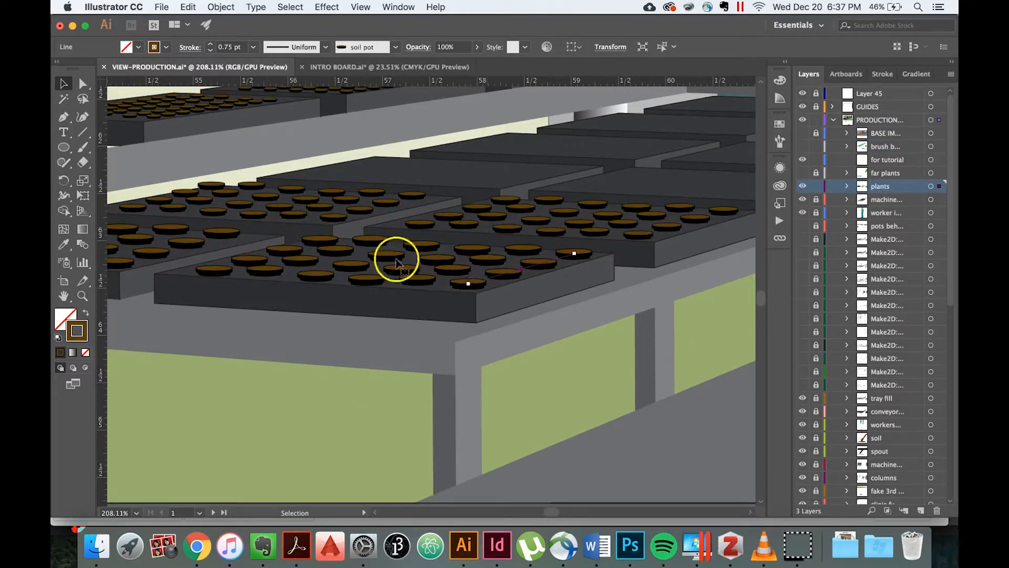
pyautogui.scroll(-8, 399, 309)
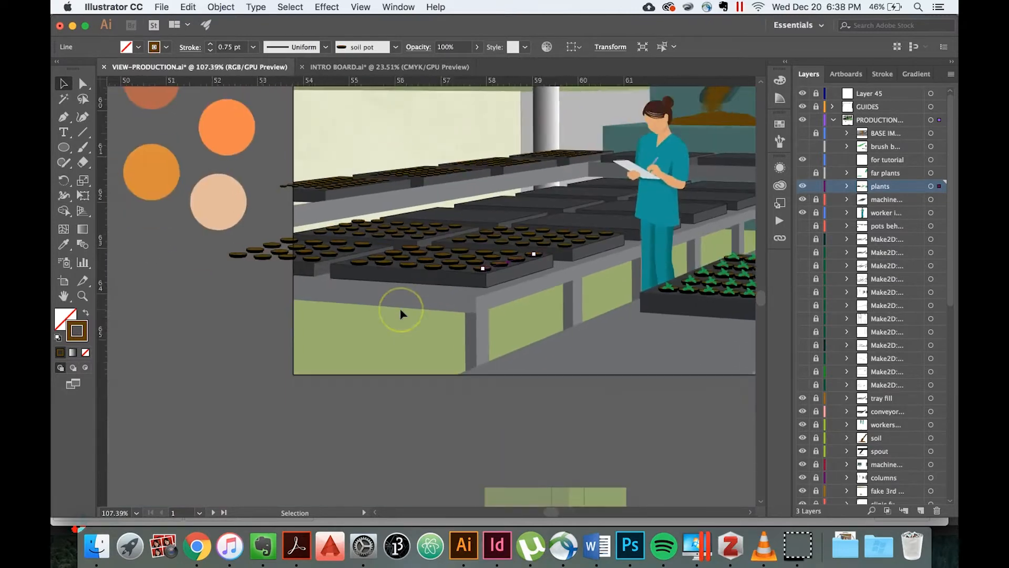
pyautogui.hscroll(4, 401, 313)
pyautogui.scroll(2, 401, 312)
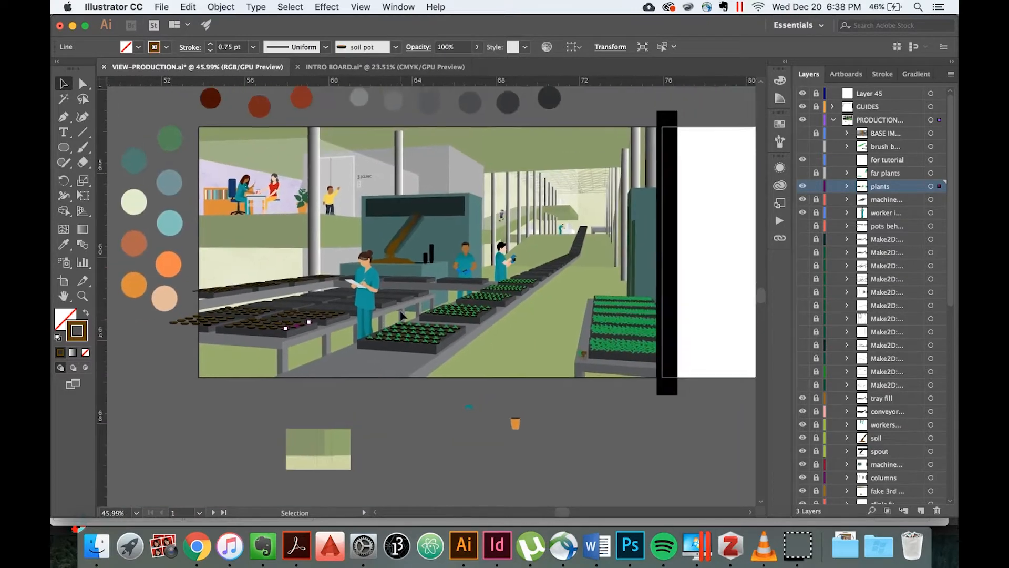
pyautogui.click(376, 426)
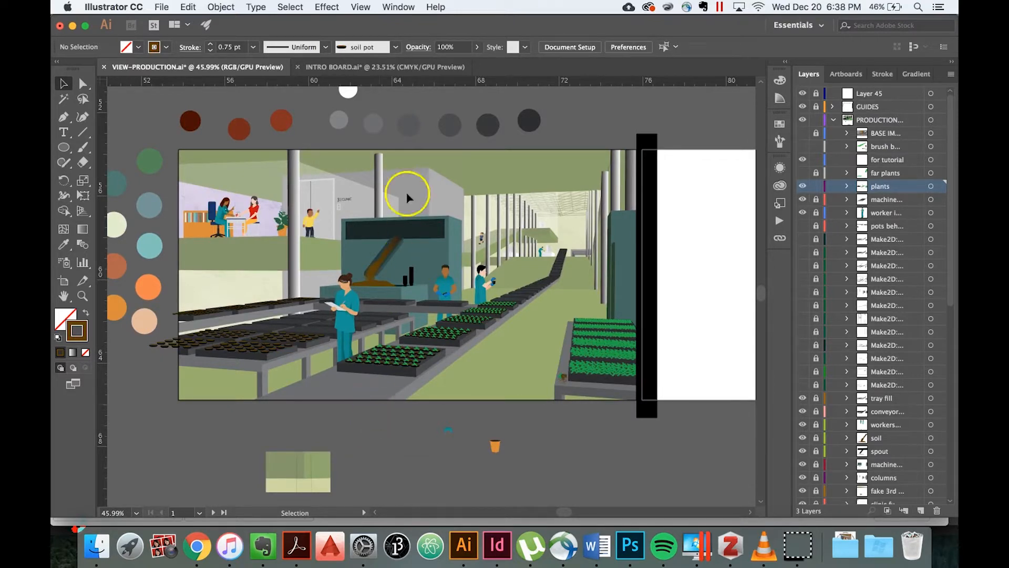
# Switch to the INTRO BOARD document and look over the curved lines on its second artboard.
pyautogui.click(377, 67)
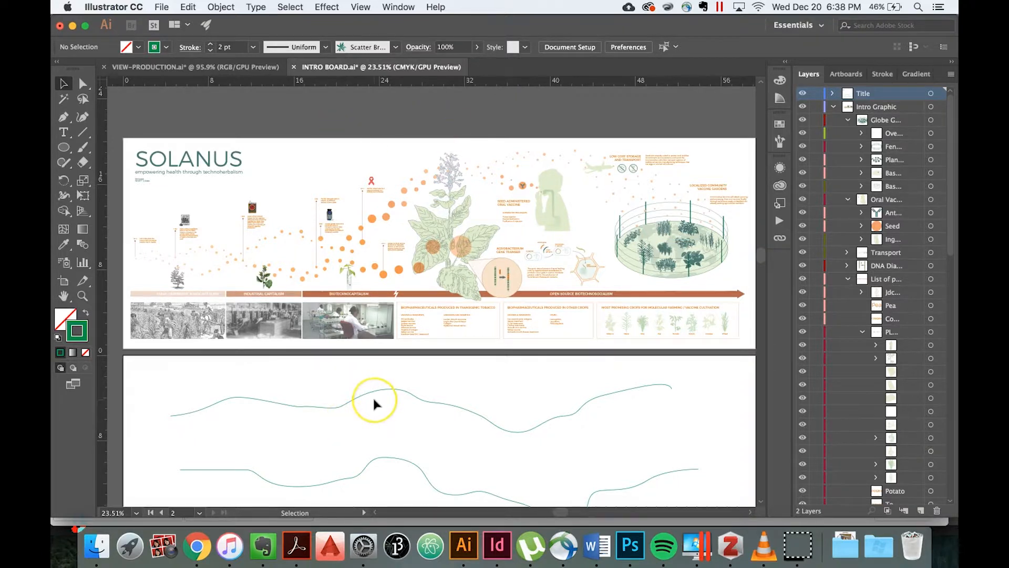
pyautogui.scroll(-3, 373, 395)
pyautogui.scroll(-1, 374, 404)
pyautogui.hscroll(1, 374, 404)
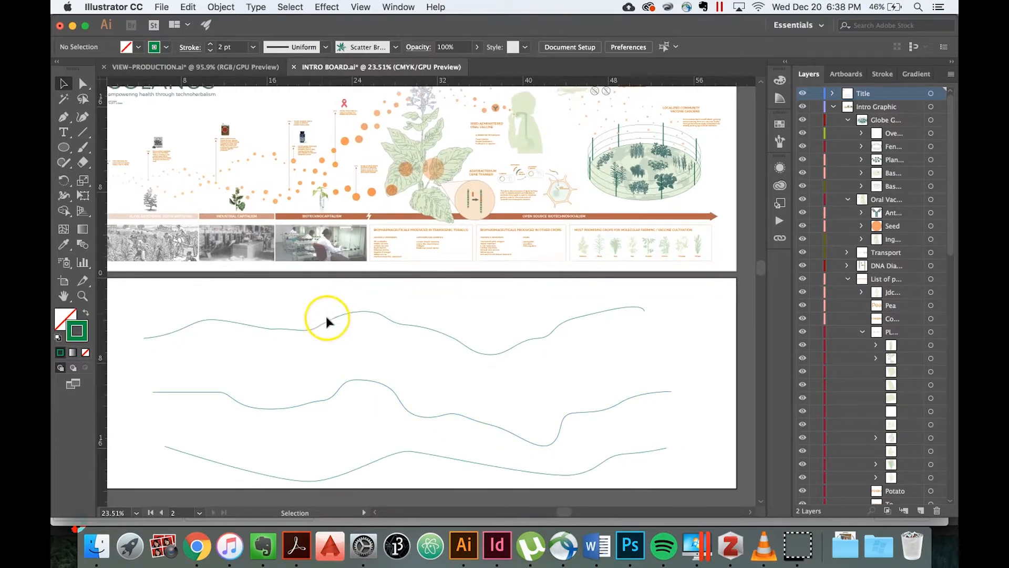
pyautogui.click(356, 351)
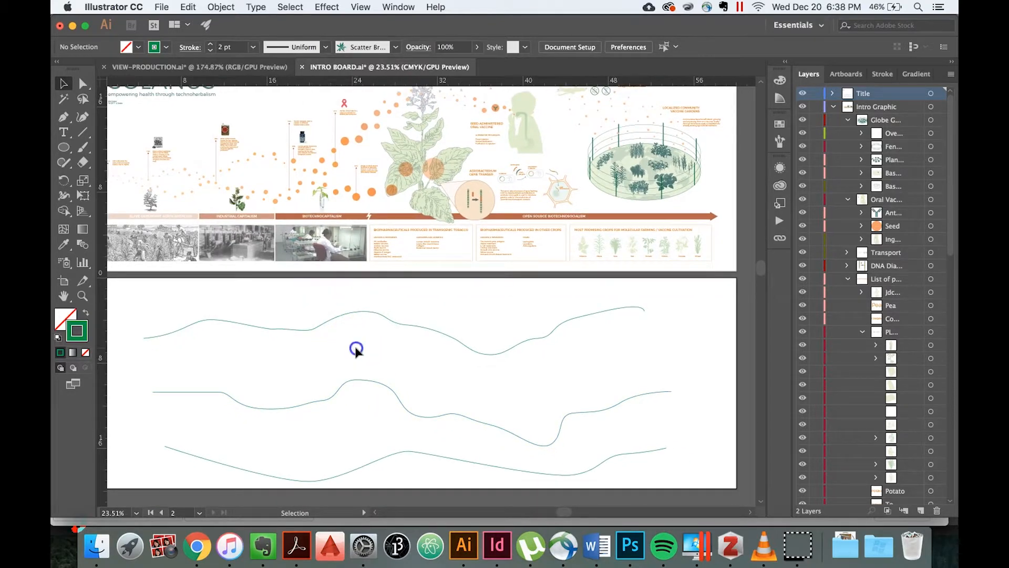
pyautogui.scroll(-5, 356, 348)
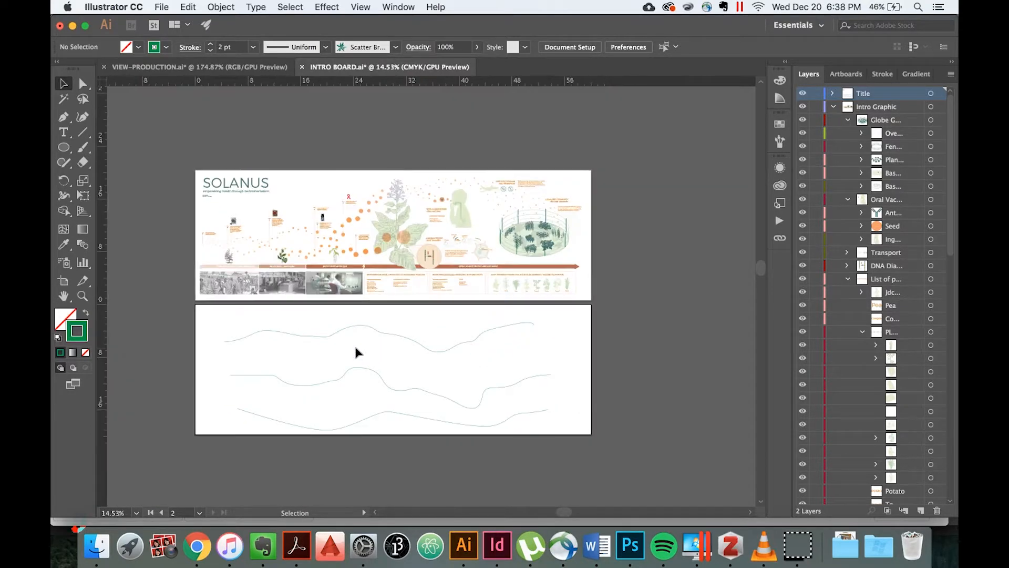
pyautogui.scroll(7, 355, 348)
pyautogui.hscroll(-1, 355, 348)
pyautogui.hscroll(-3, 356, 351)
# Draw a circle about 0.52 in wide centred on the start of the top curve, filled green without a stroke.
pyautogui.click(67, 148)
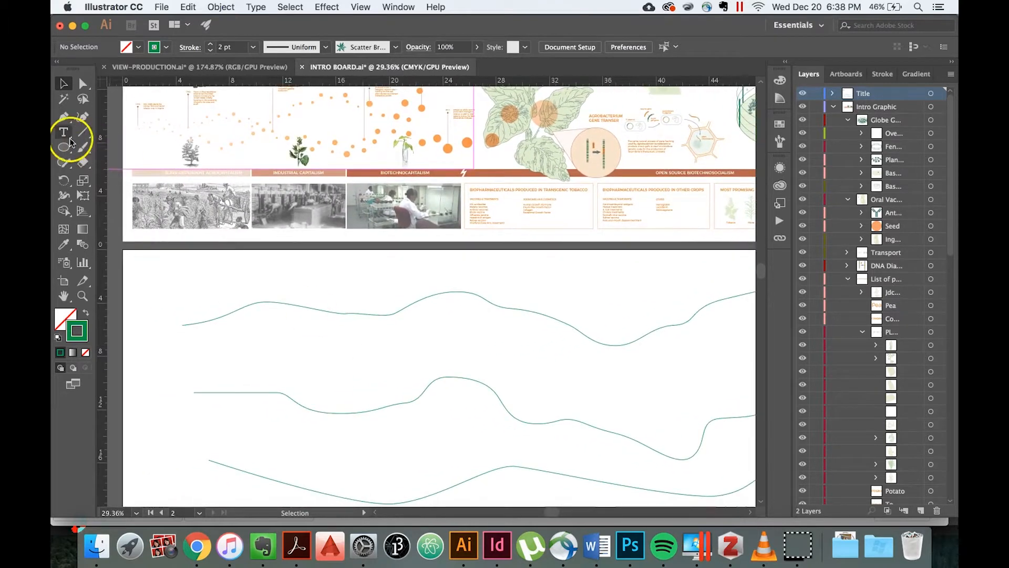
pyautogui.click(123, 178)
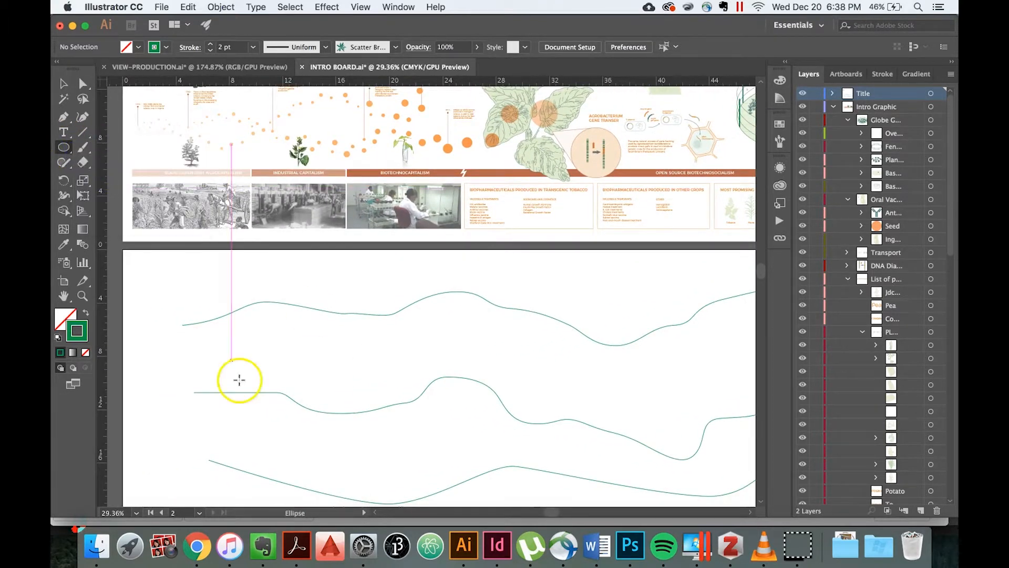
pyautogui.scroll(3, 183, 330)
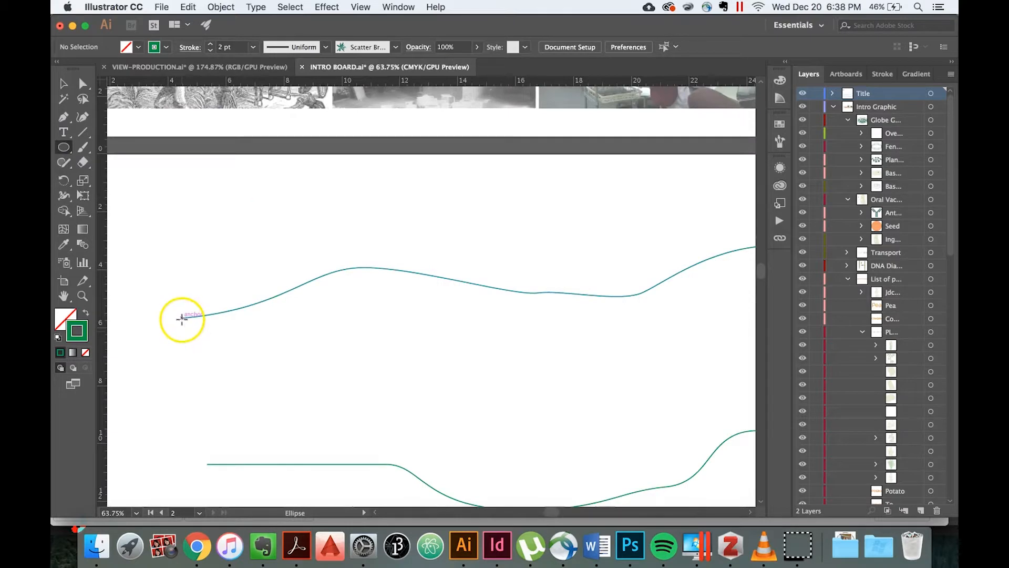
pyautogui.moveTo(180, 317); pyautogui.dragTo(190, 326)
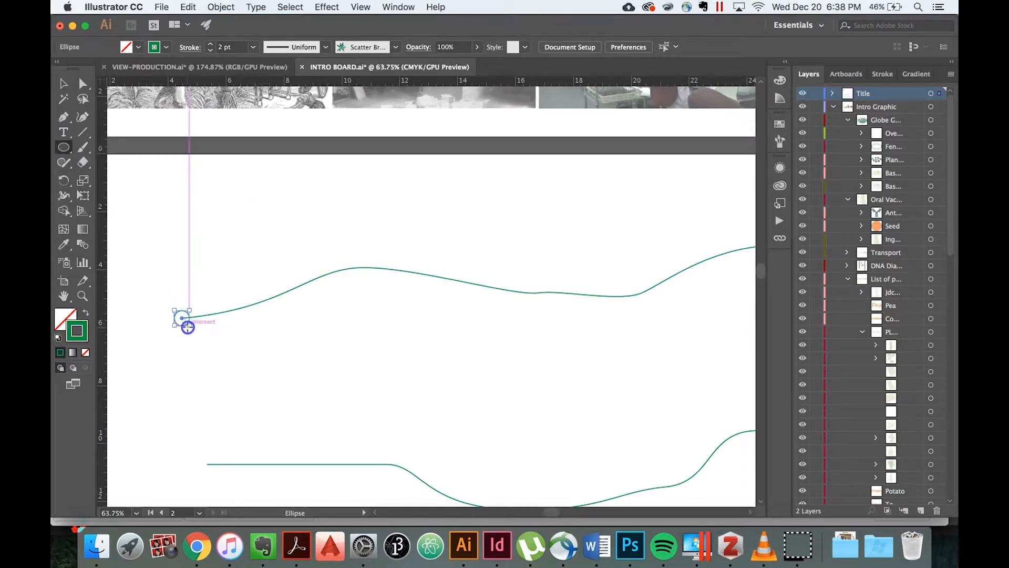
pyautogui.click(85, 314)
pyautogui.click(62, 83)
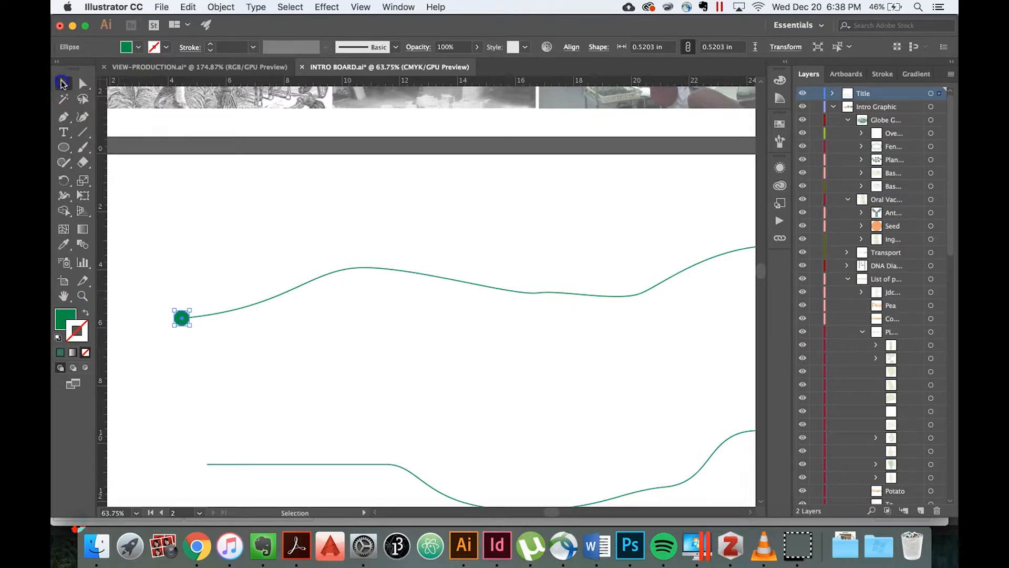
pyautogui.click(389, 354)
# Draw a larger circle about 1.75 in wide centred on the far end of the top curve.
pyautogui.press('super+0')
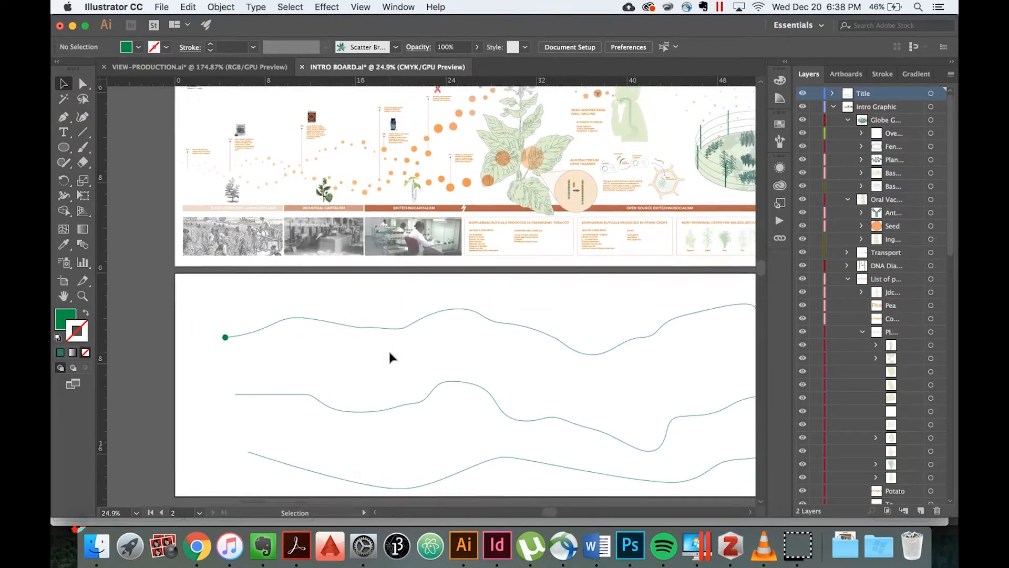
pyautogui.hscroll(5, 390, 358)
pyautogui.click(63, 147)
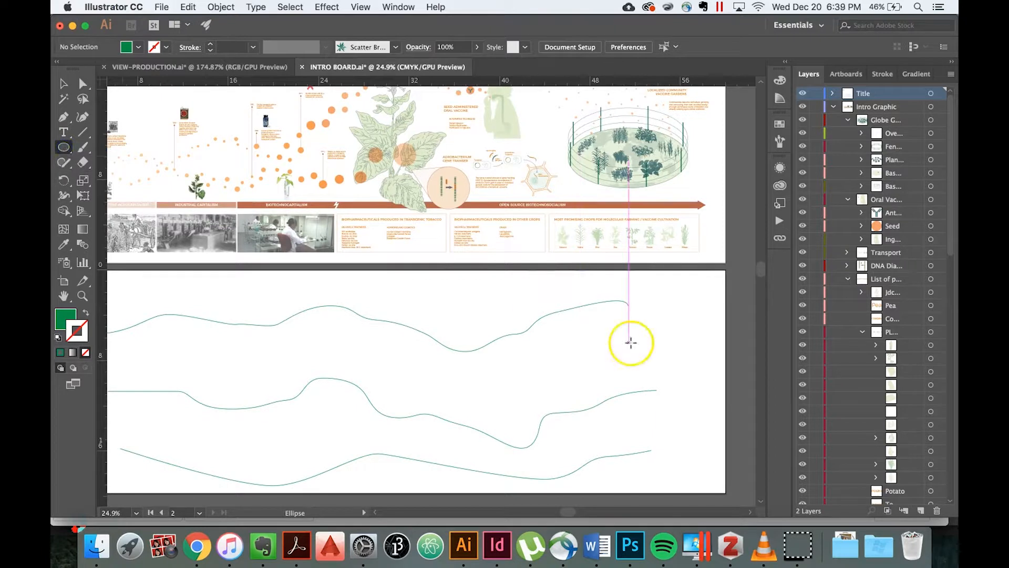
pyautogui.scroll(5, 630, 343)
pyautogui.hscroll(2, 631, 342)
pyautogui.scroll(1, 631, 342)
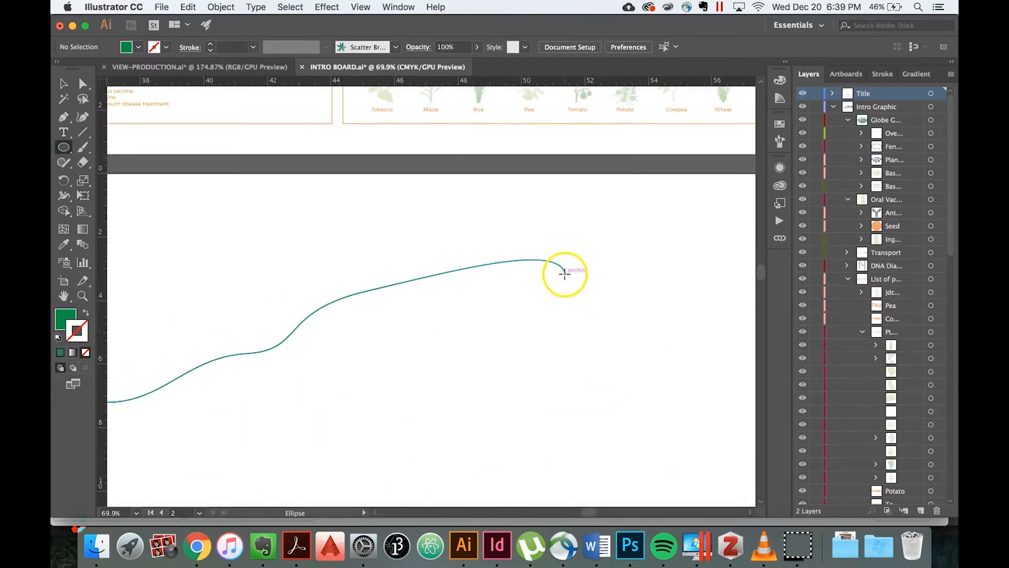
pyautogui.moveTo(565, 273); pyautogui.dragTo(594, 301)
# Fill the larger circle with red-orange and deselect it.
pyautogui.click(138, 47)
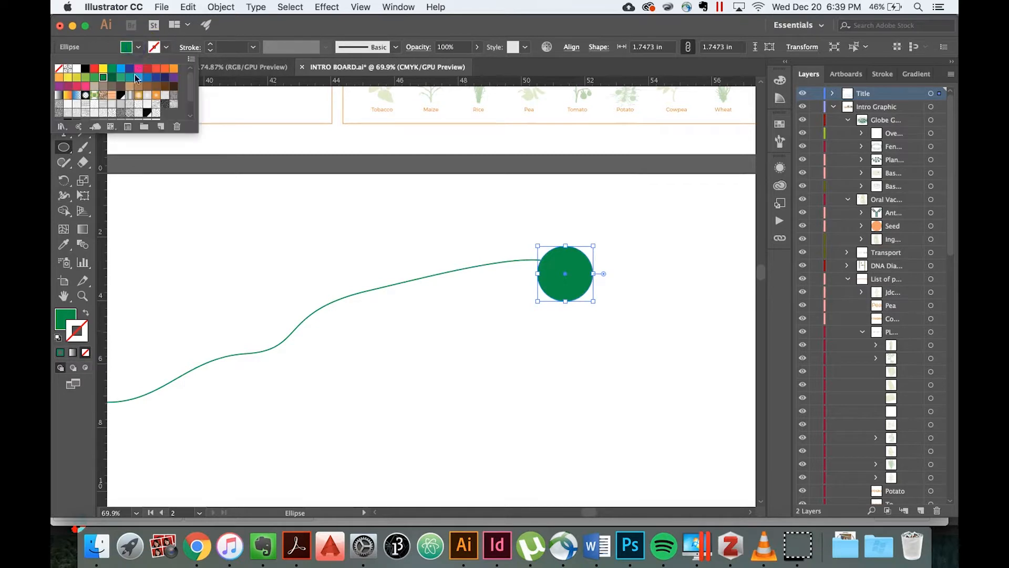
pyautogui.click(156, 68)
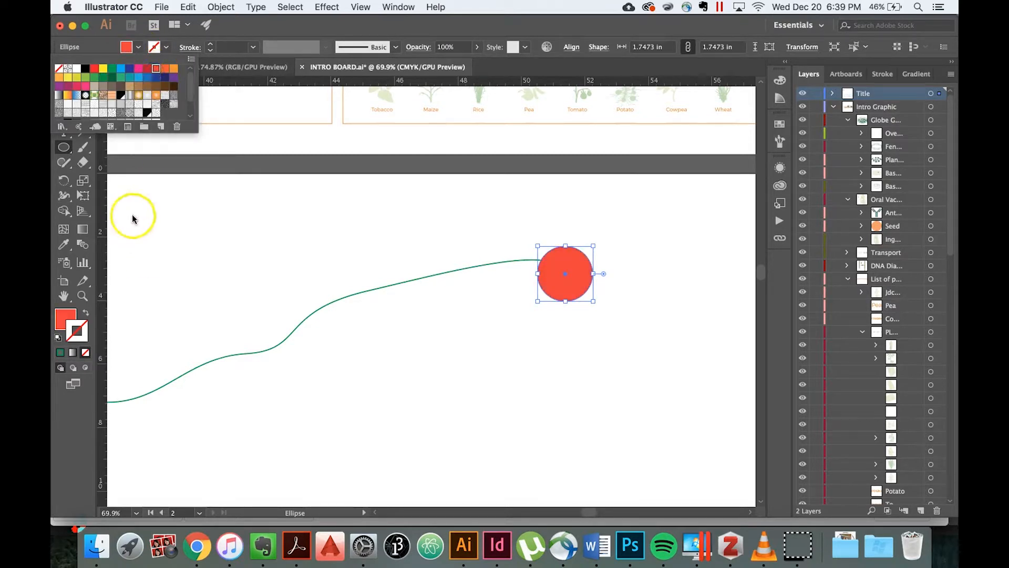
pyautogui.click(180, 271)
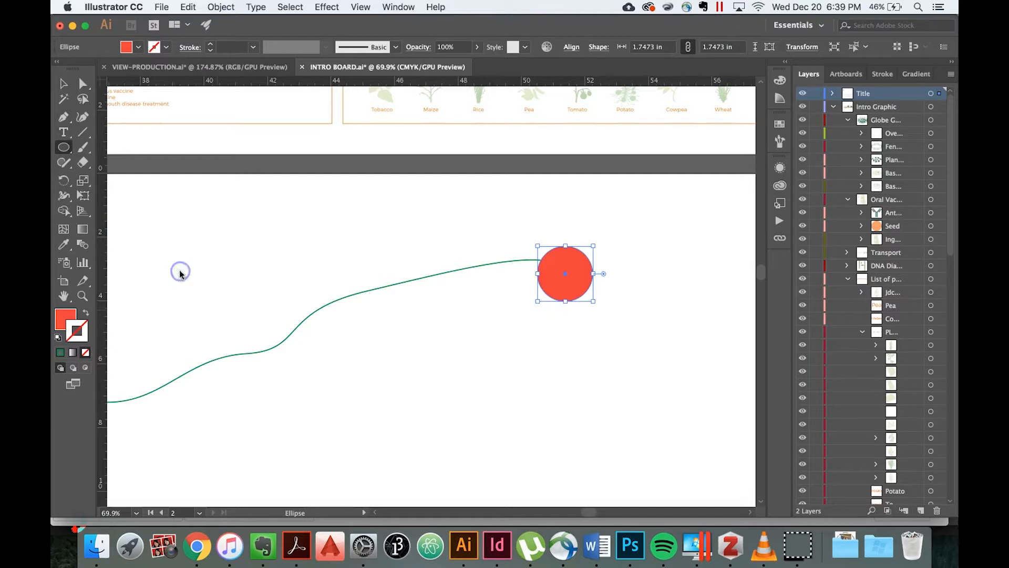
pyautogui.click(314, 362)
pyautogui.click(476, 293)
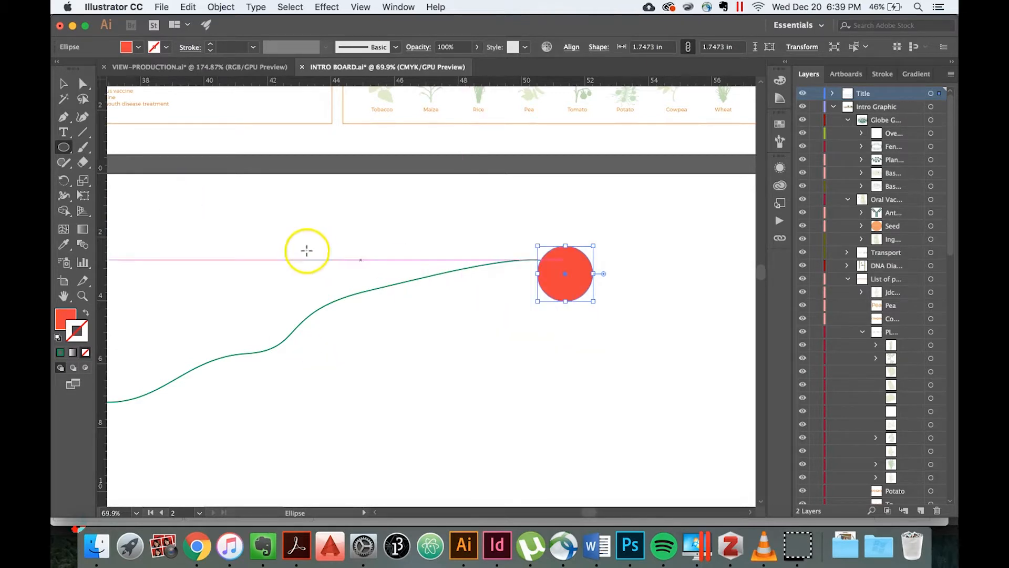
pyautogui.press('v')
pyautogui.click(394, 416)
# Make a blend between the small green circle and the large red-orange circle, and deselect it.
pyautogui.scroll(-3, 393, 418)
pyautogui.scroll(-4, 393, 417)
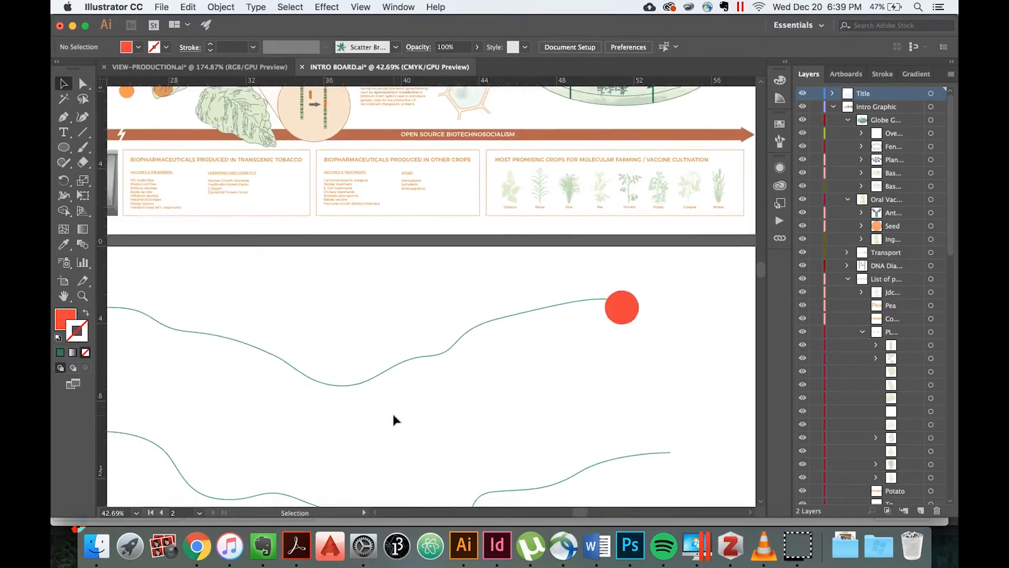
pyautogui.scroll(-1, 393, 417)
pyautogui.click(473, 397)
pyautogui.click(648, 333)
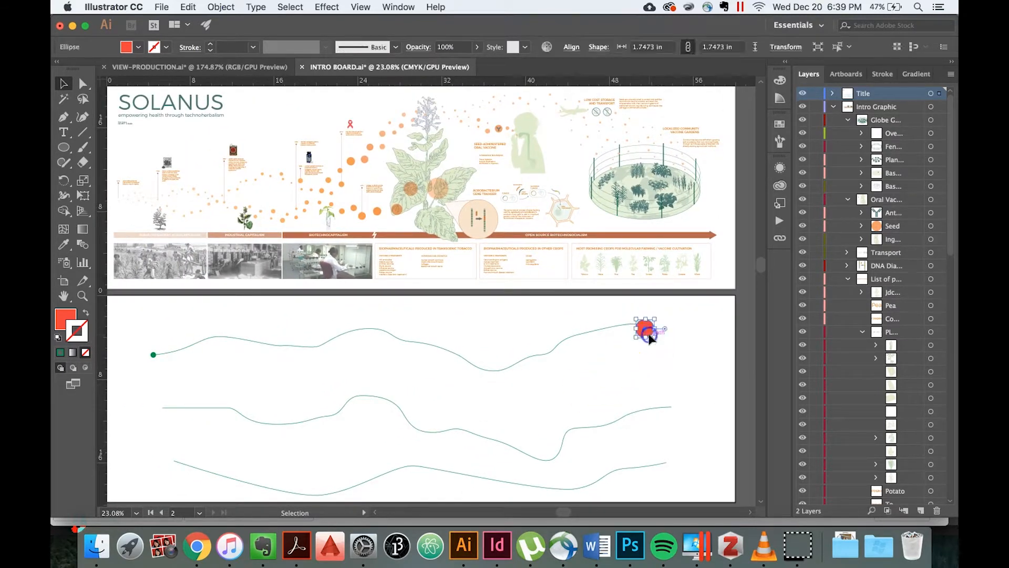
pyautogui.keyDown('shift'); pyautogui.click(153, 356); pyautogui.keyUp('shift')
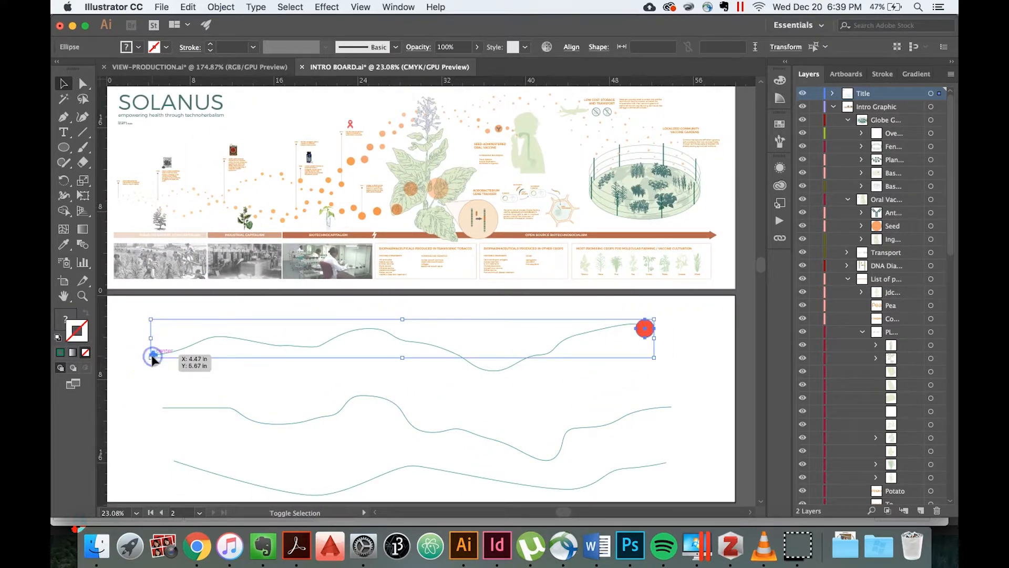
pyautogui.click(221, 7)
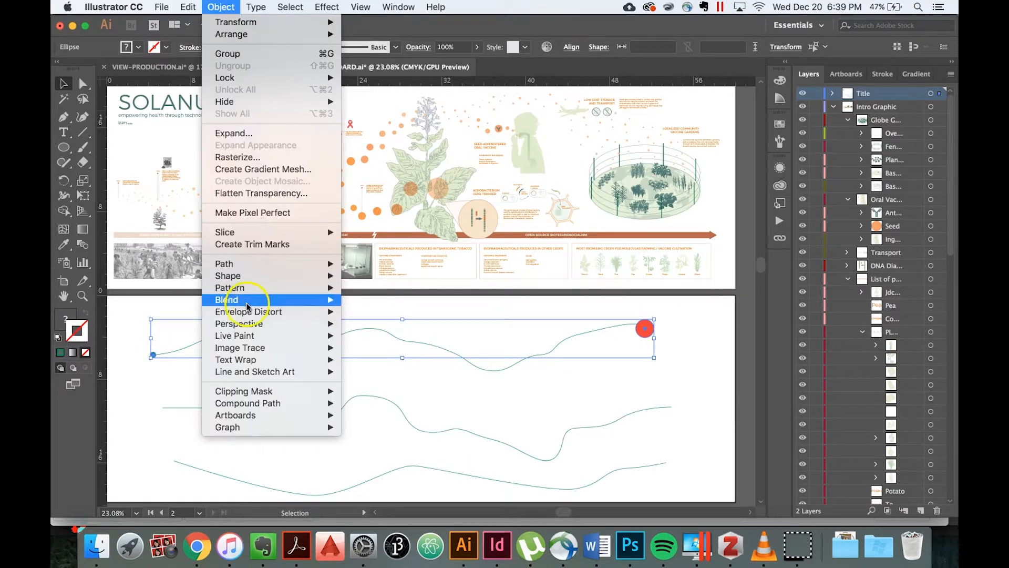
pyautogui.moveTo(286, 304)
pyautogui.click(357, 301)
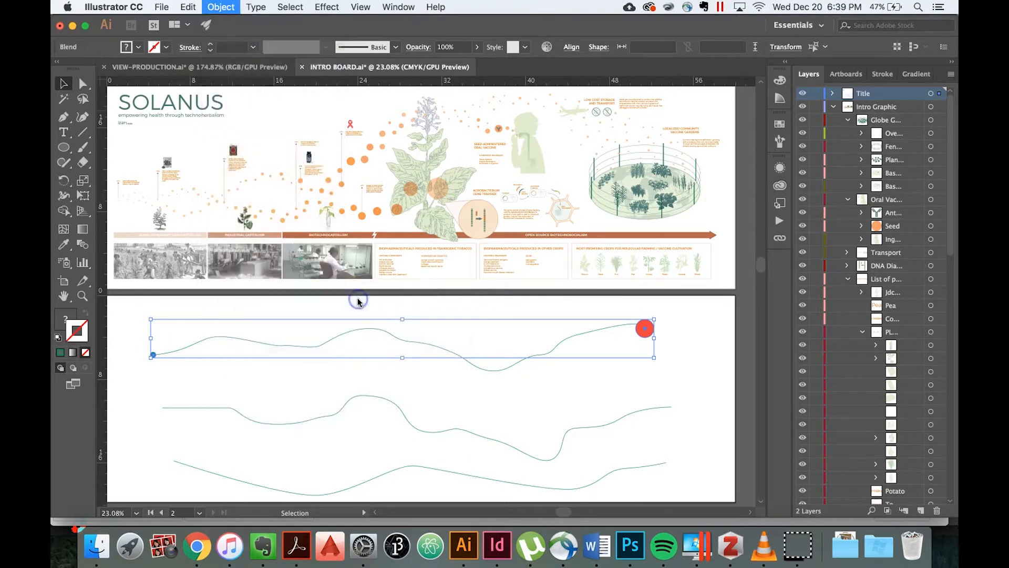
pyautogui.click(591, 380)
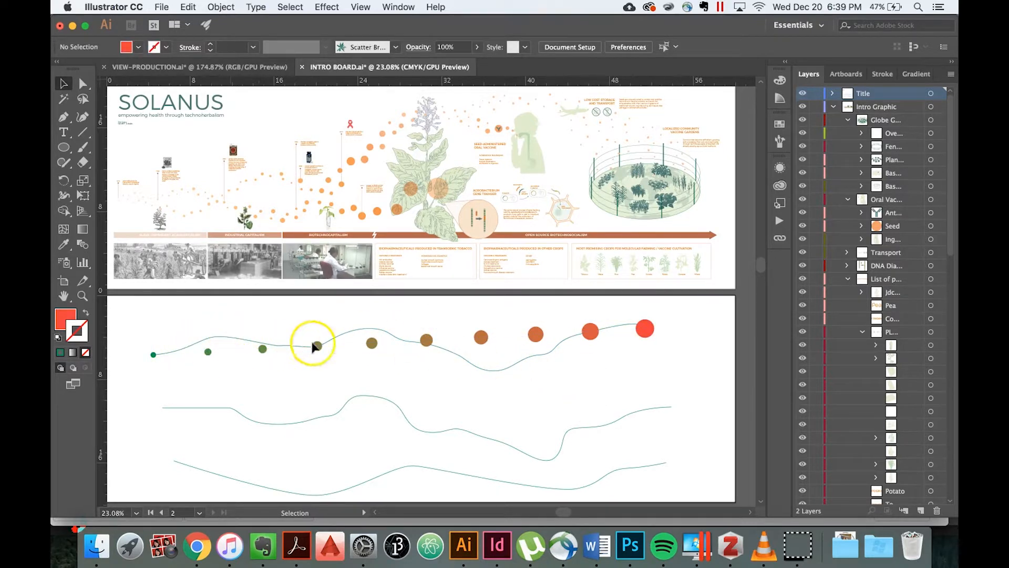
# Replace the circle blend's spine with the top wavy curve and deselect the result.
pyautogui.click(545, 334)
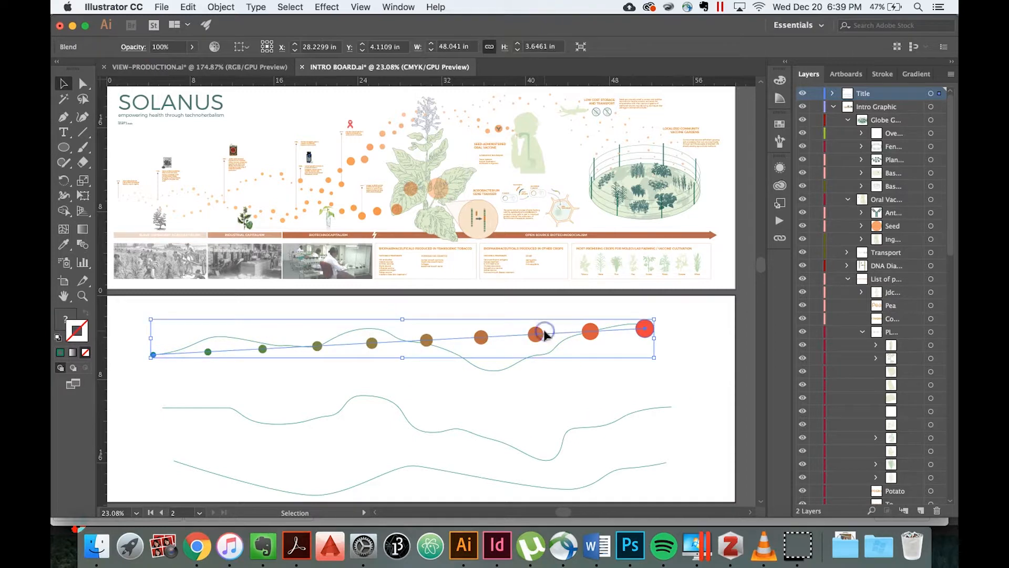
pyautogui.keyDown('shift'); pyautogui.click(500, 370); pyautogui.keyUp('shift')
pyautogui.click(221, 5)
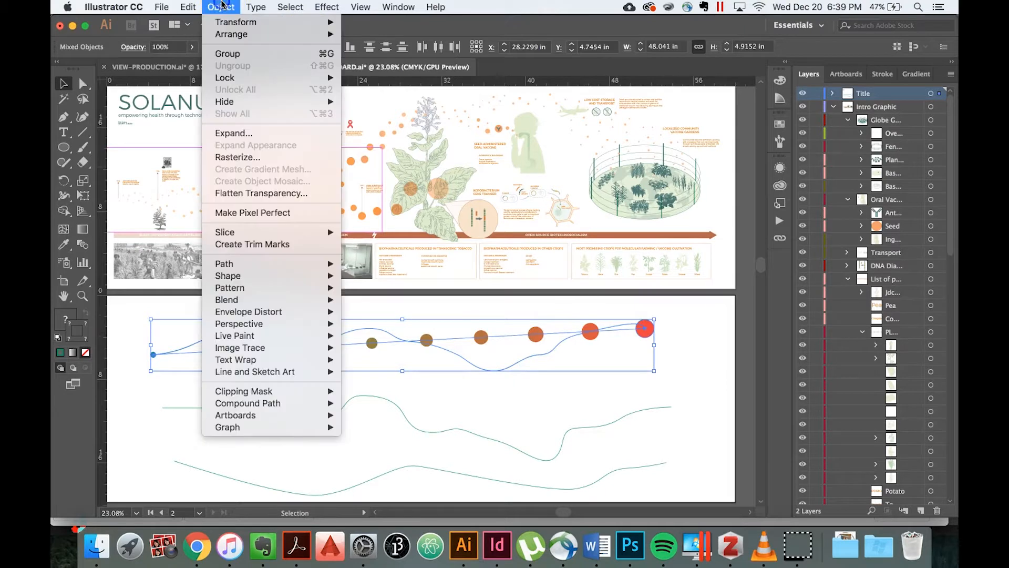
pyautogui.moveTo(278, 304)
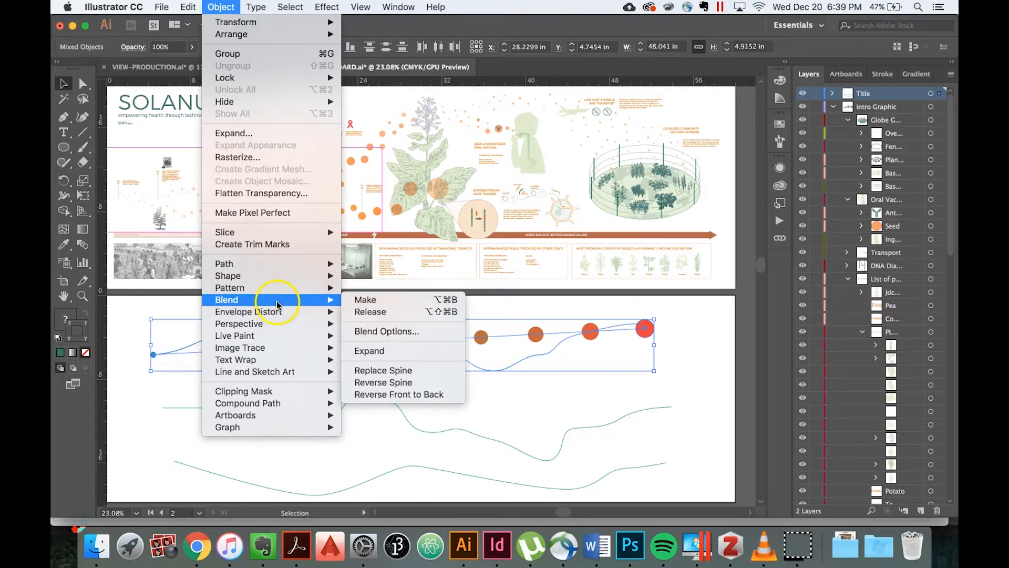
pyautogui.click(383, 371)
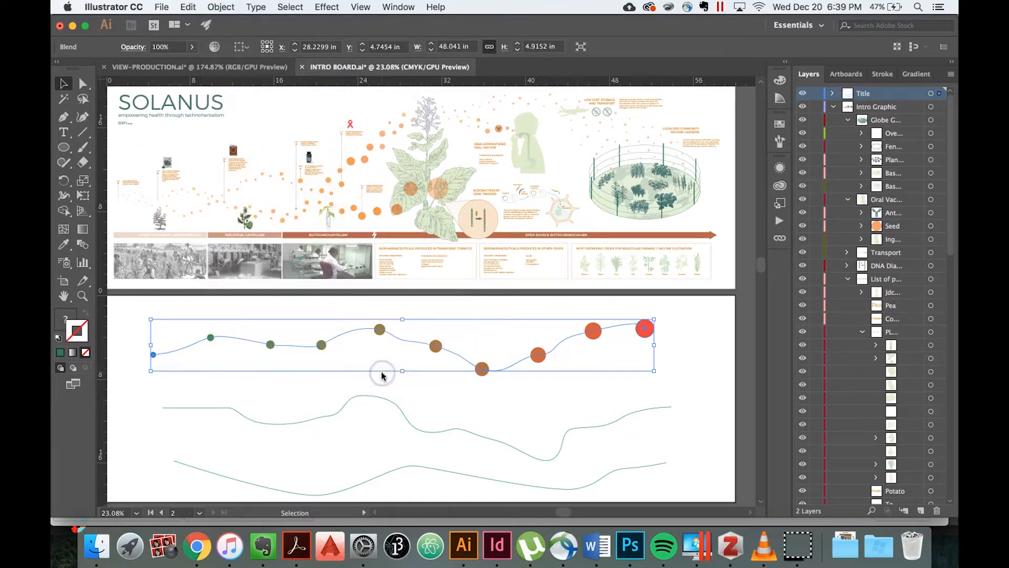
pyautogui.click(713, 350)
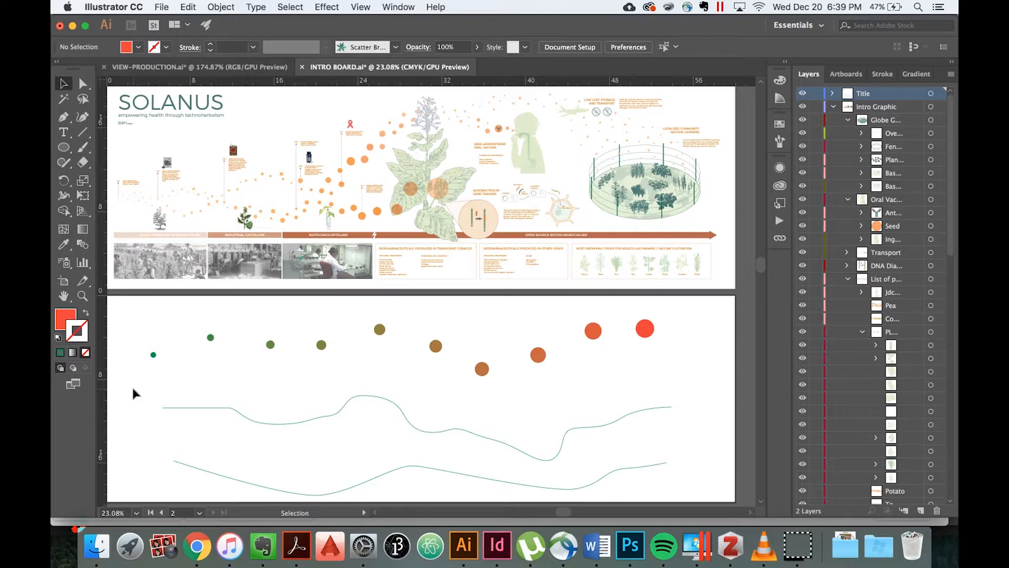
# Undo the spine replacement, the blend, and both circles, leaving only the original curves on the second artboard.
pyautogui.press('super+z')
pyautogui.press('super+z')
pyautogui.press('super+z')
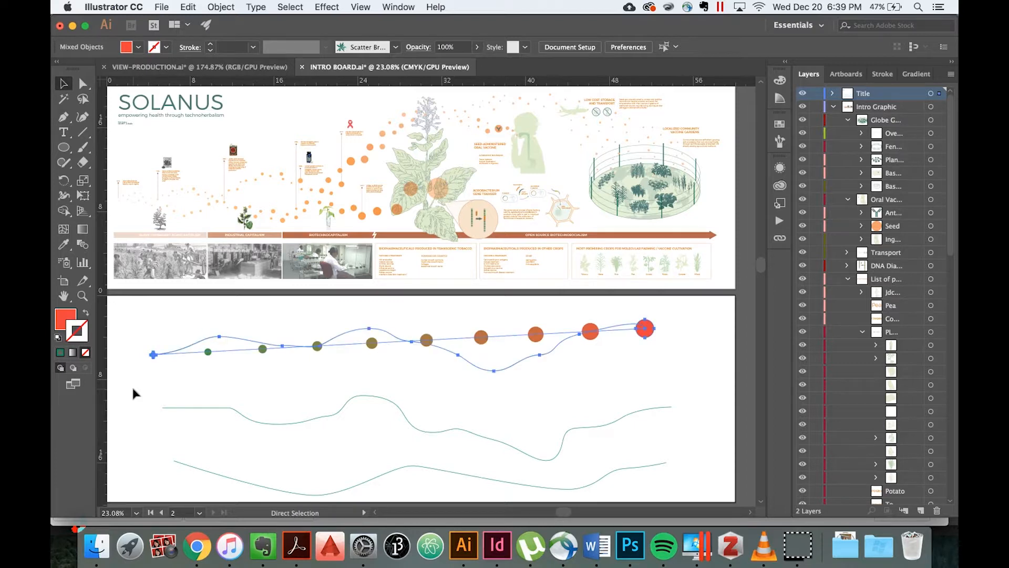
pyautogui.press('super+z')
pyautogui.press('super+z')
pyautogui.press('super+z')
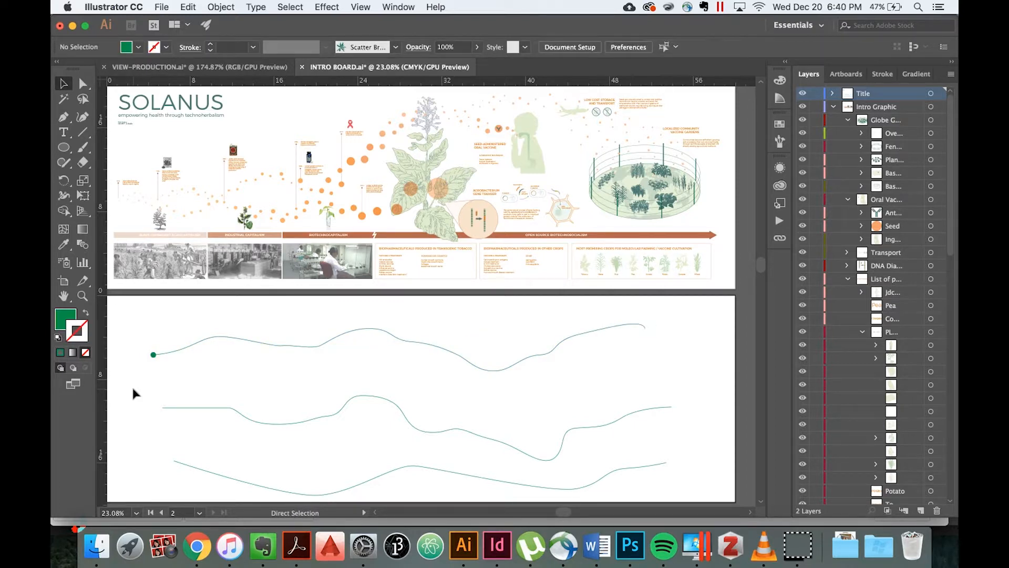
pyautogui.scroll(2, 134, 389)
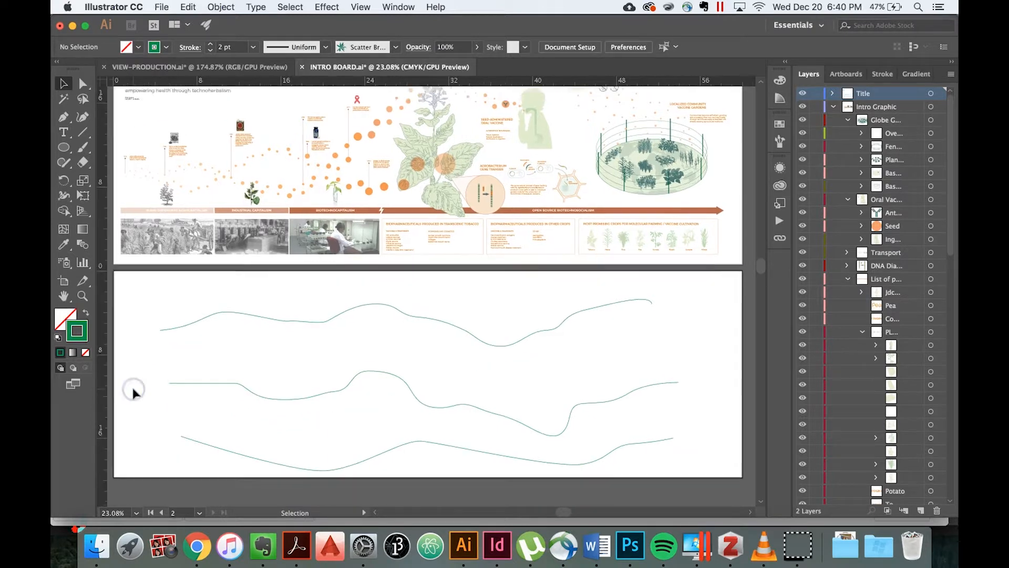
# Make a blend across the three wavy curves on the second artboard and deselect the result.
pyautogui.scroll(-1, 131, 384)
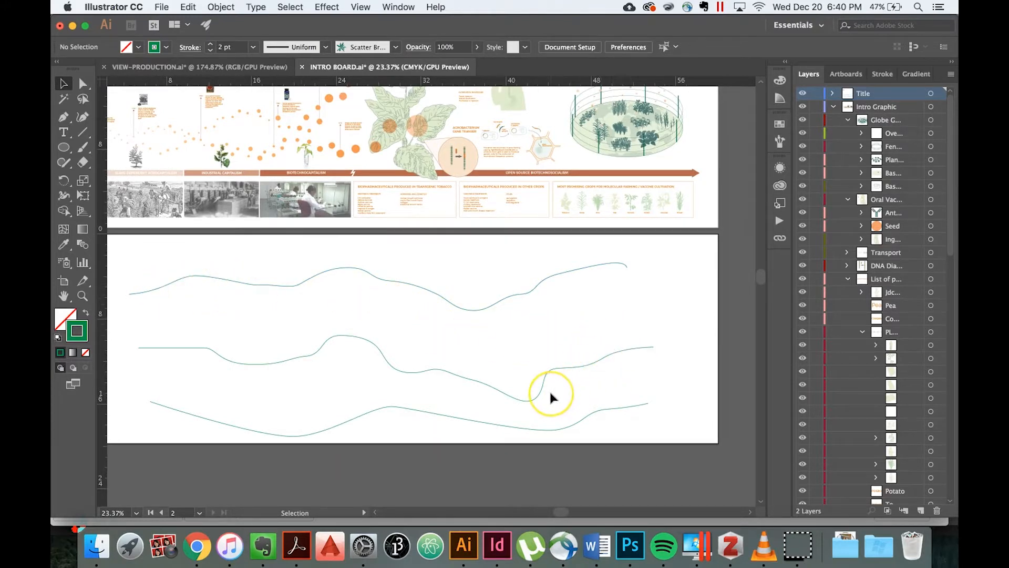
pyautogui.scroll(-1, 550, 392)
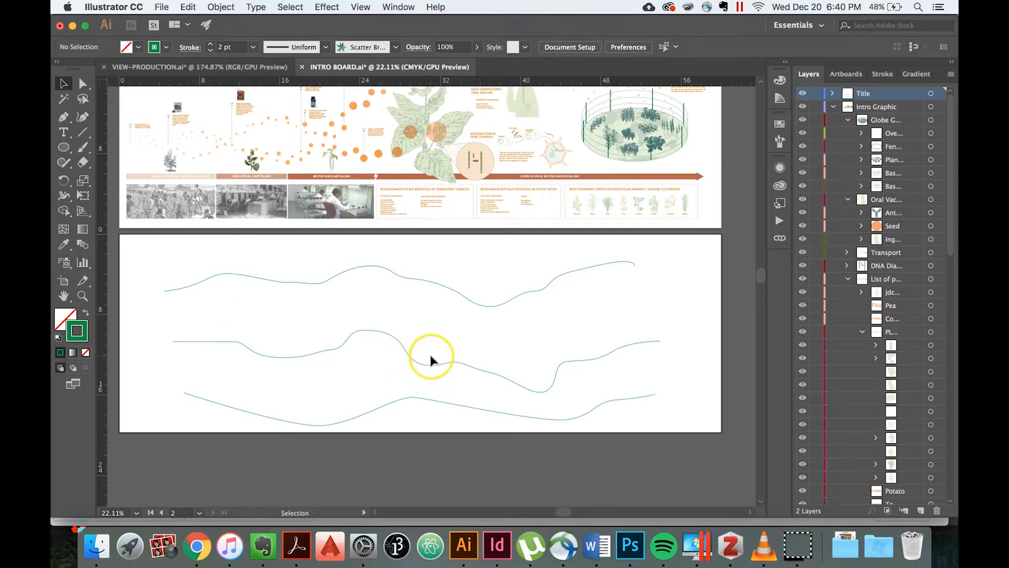
pyautogui.scroll(3, 429, 355)
pyautogui.scroll(-2, 431, 360)
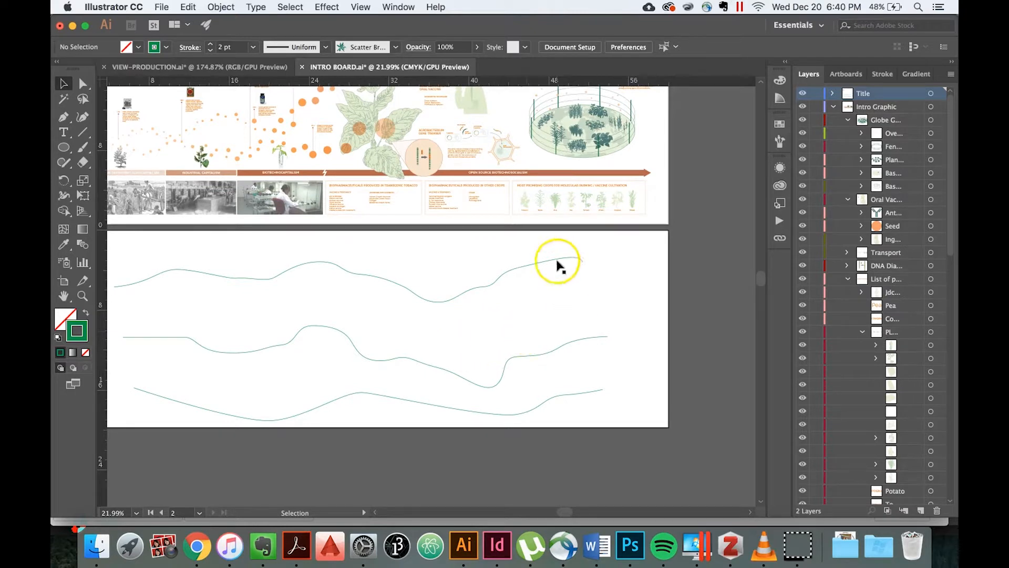
pyautogui.moveTo(536, 246); pyautogui.dragTo(597, 407)
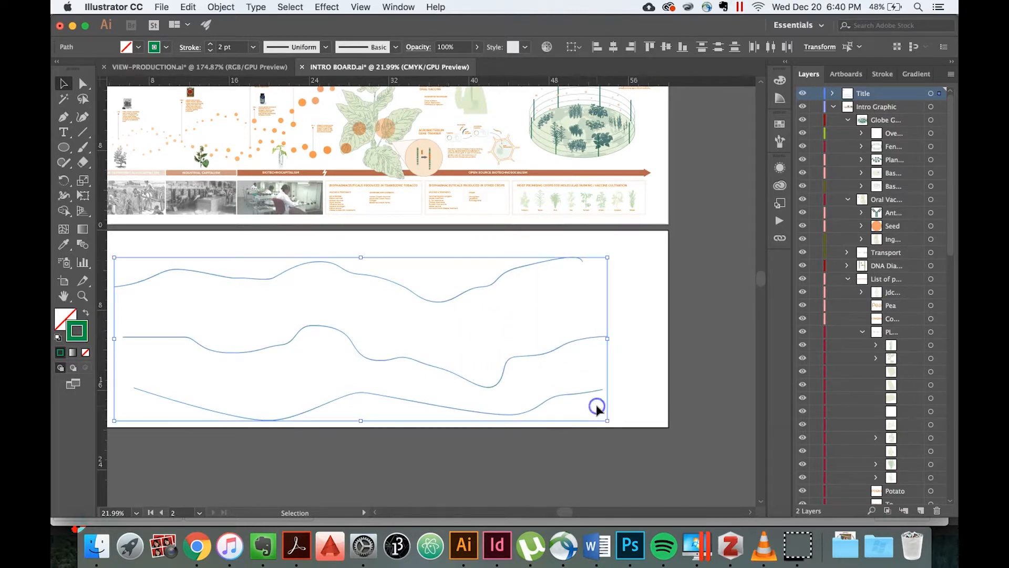
pyautogui.click(222, 6)
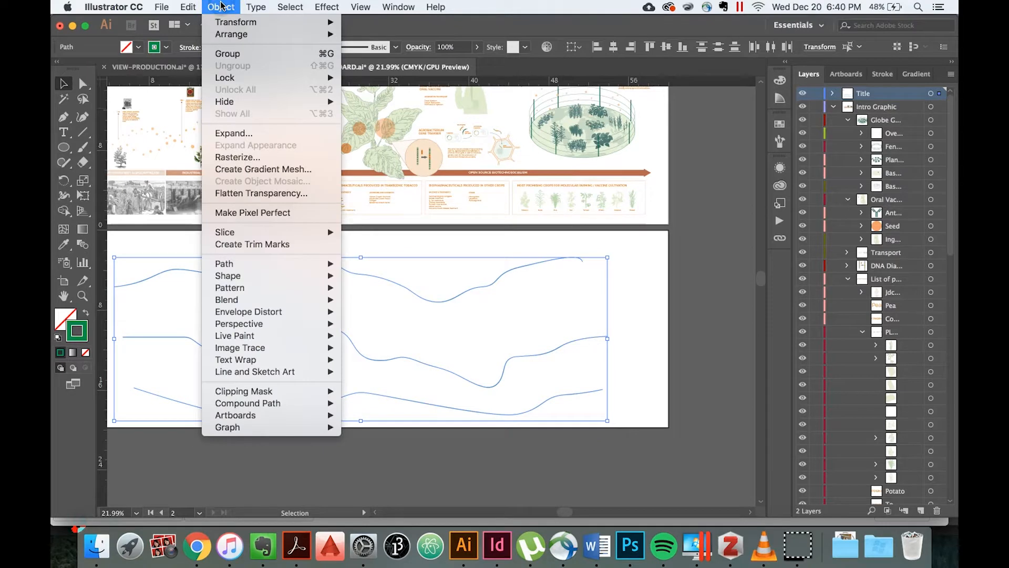
pyautogui.moveTo(270, 301)
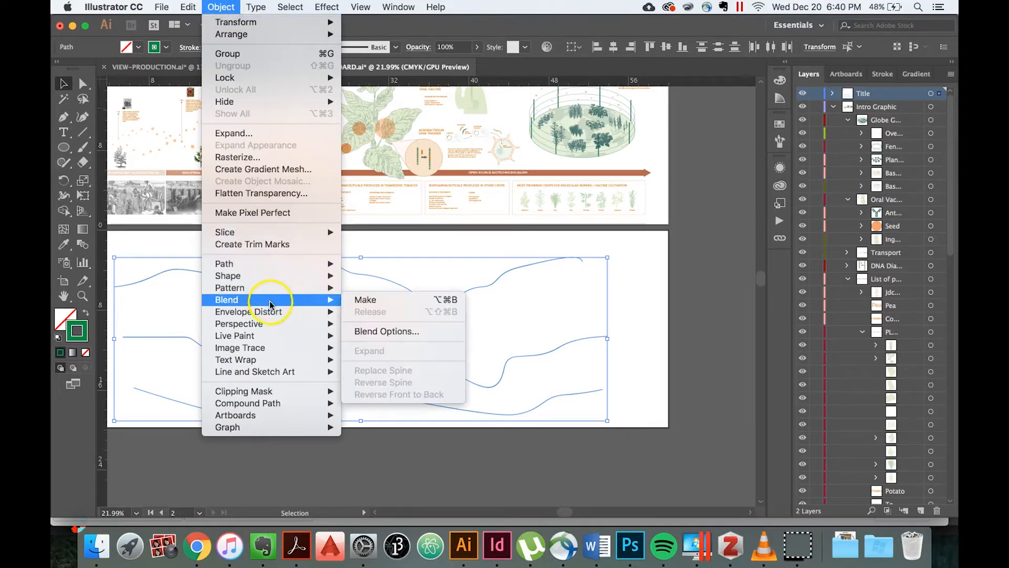
pyautogui.click(362, 302)
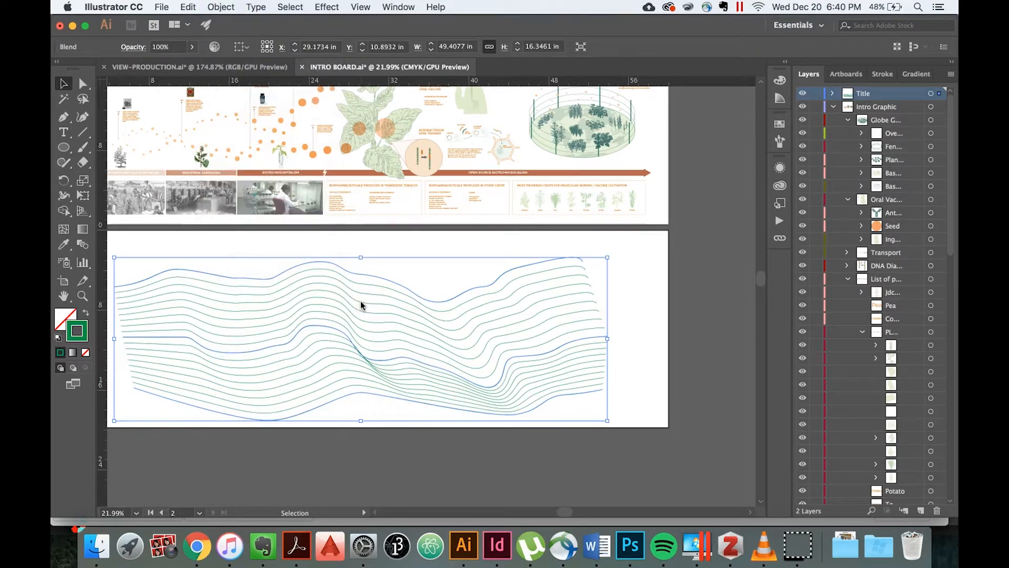
pyautogui.click(639, 306)
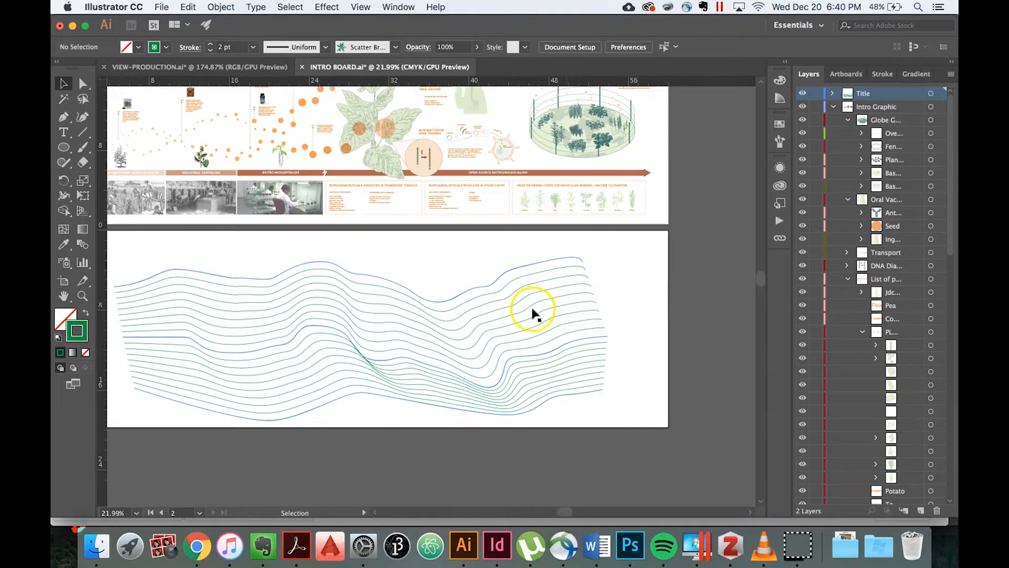
pyautogui.hscroll(-3, 629, 305)
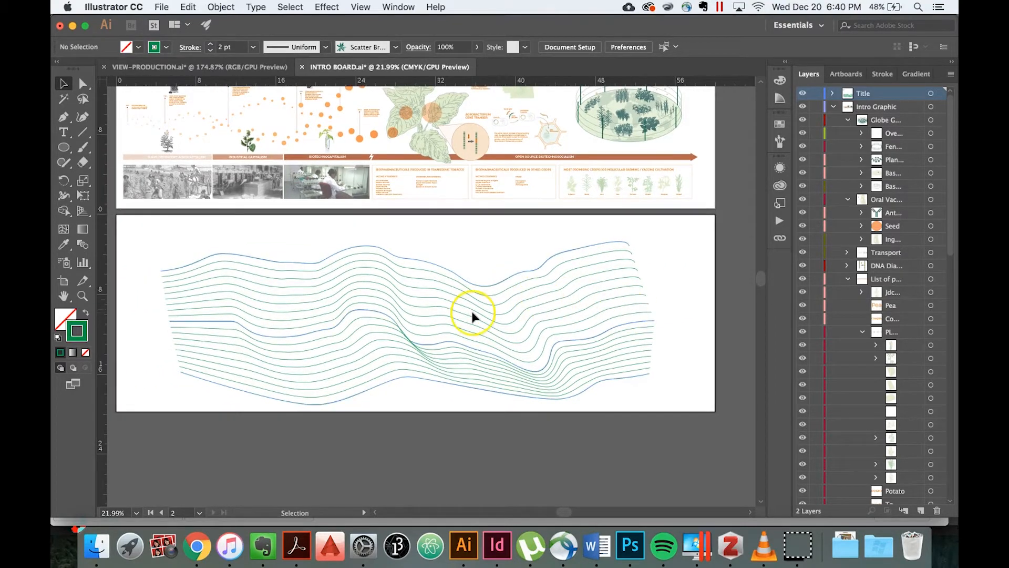
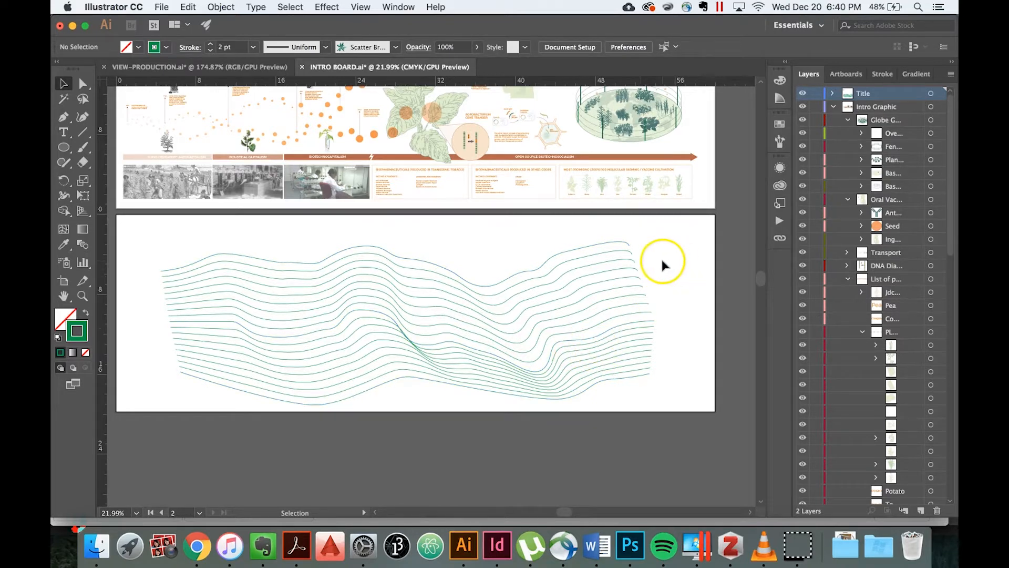
# Isolate the blend and apply Scatter Brush 5 to its top wavy curve.
pyautogui.click(622, 242)
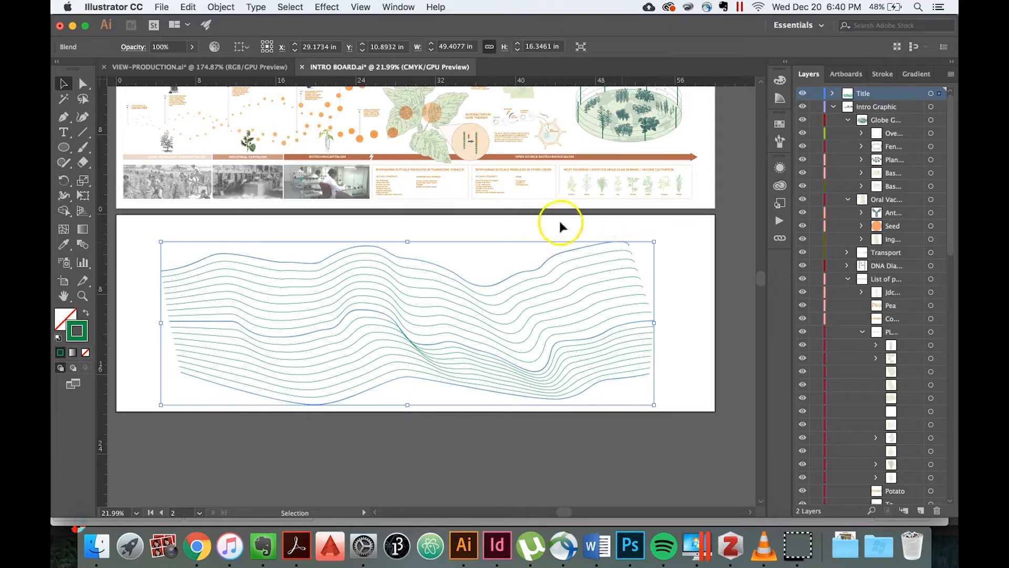
pyautogui.click(140, 259)
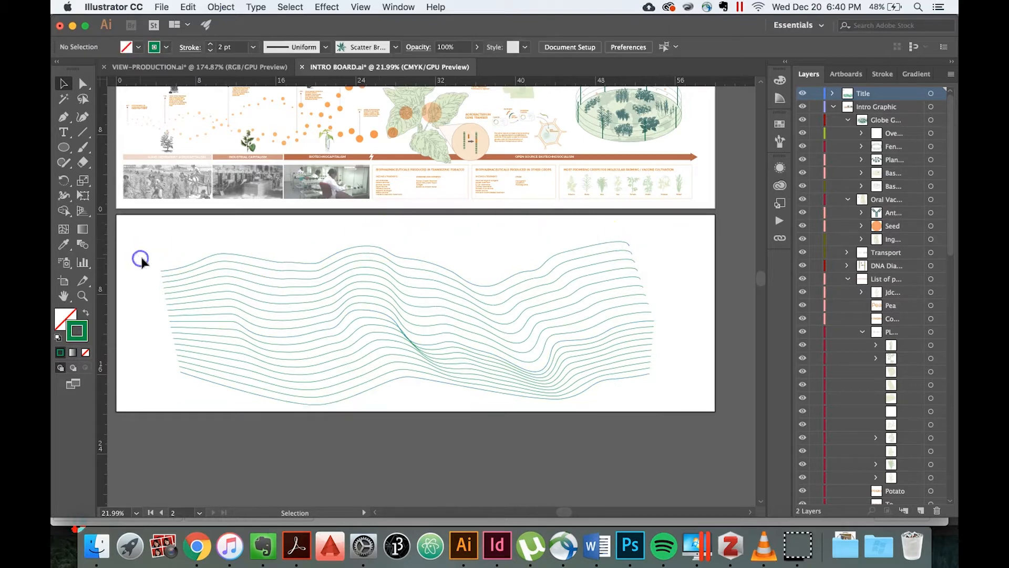
pyautogui.doubleClick(208, 259)
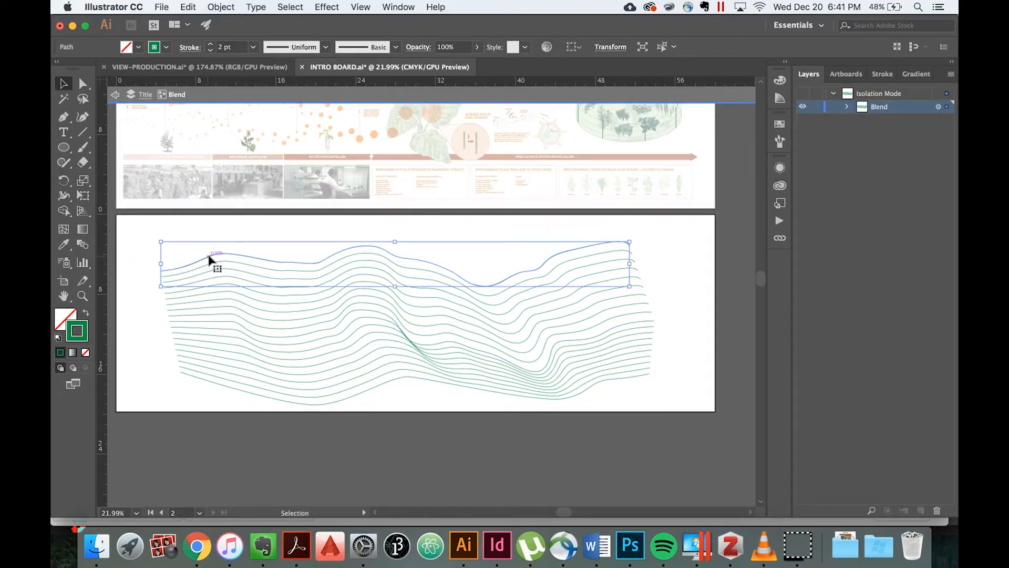
pyautogui.click(395, 47)
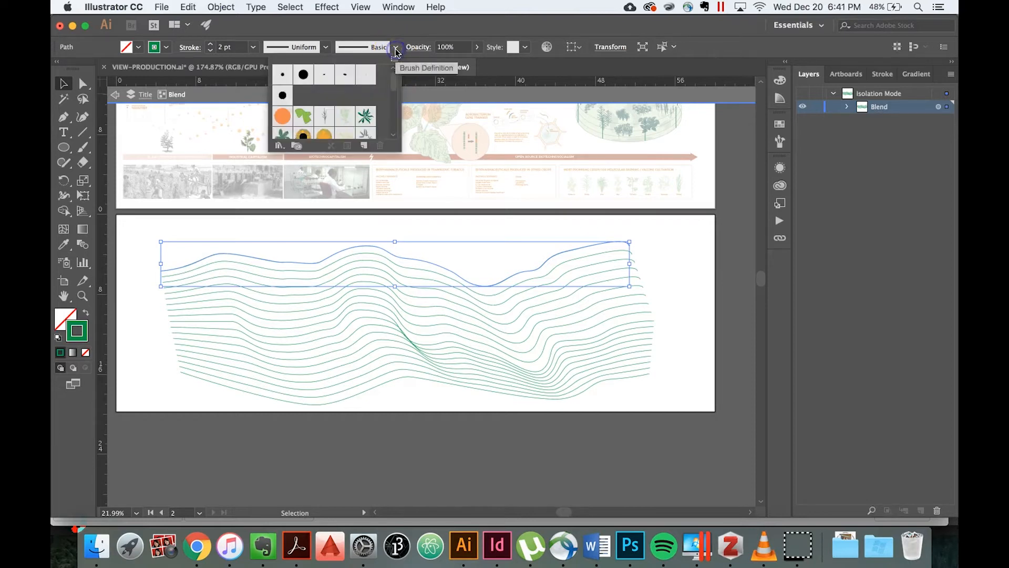
pyautogui.click(369, 117)
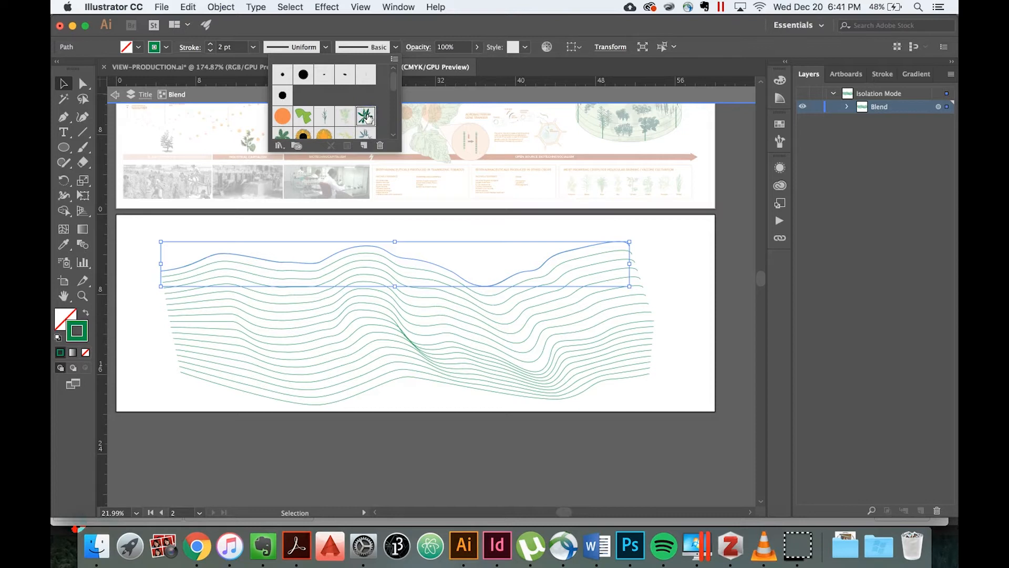
pyautogui.click(164, 261)
pyautogui.click(145, 261)
# Isolate the blend again and apply the same leaf scatter brush to its middle curve.
pyautogui.doubleClick(200, 321)
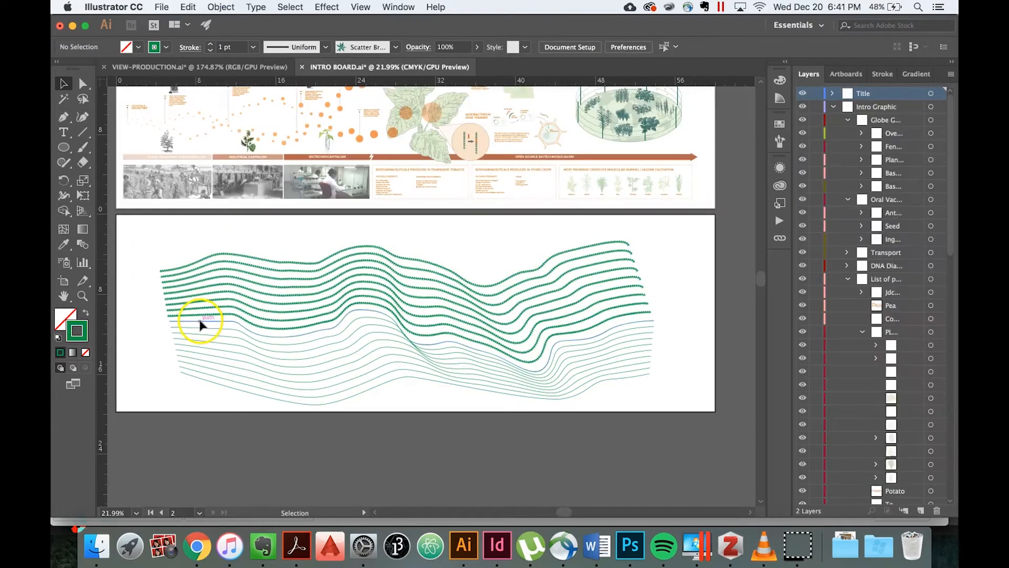
pyautogui.doubleClick(200, 321)
pyautogui.click(207, 273)
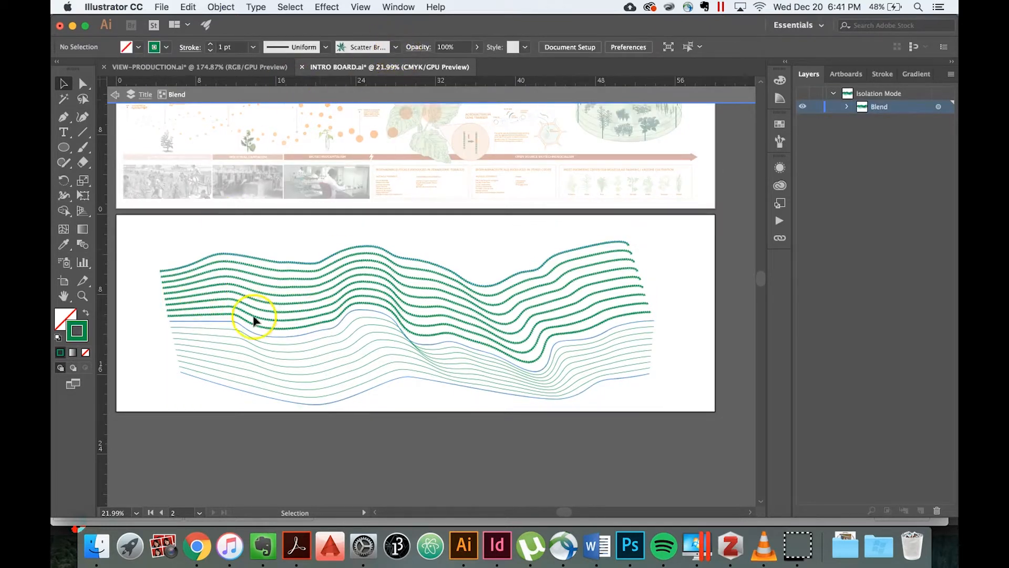
pyautogui.click(236, 322)
pyautogui.click(395, 48)
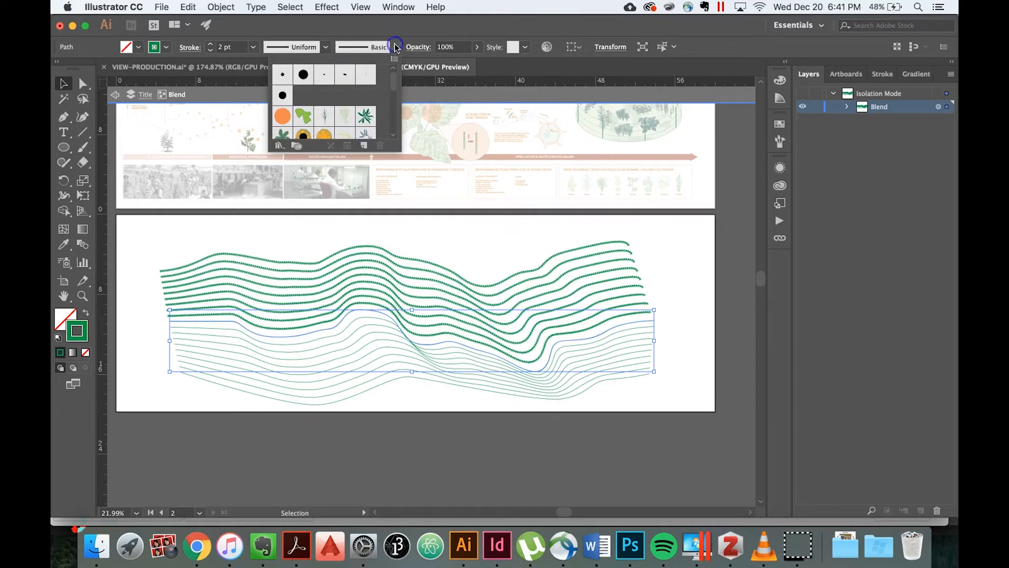
pyautogui.click(138, 329)
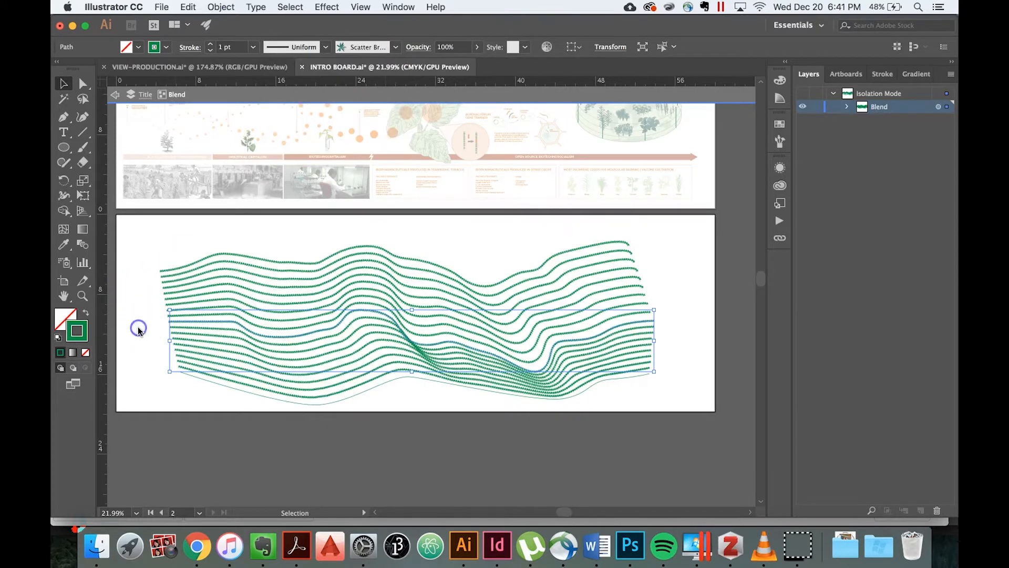
# Apply the same leaf scatter brush to the blend's bottom curve and deselect it.
pyautogui.click(153, 351)
pyautogui.click(187, 379)
pyautogui.click(397, 48)
pyautogui.click(365, 116)
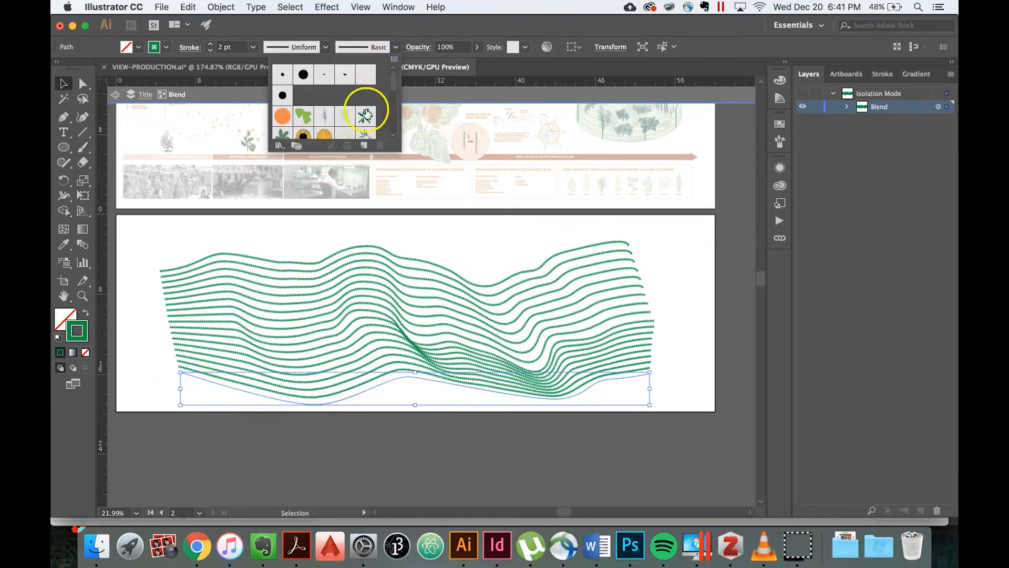
pyautogui.click(141, 293)
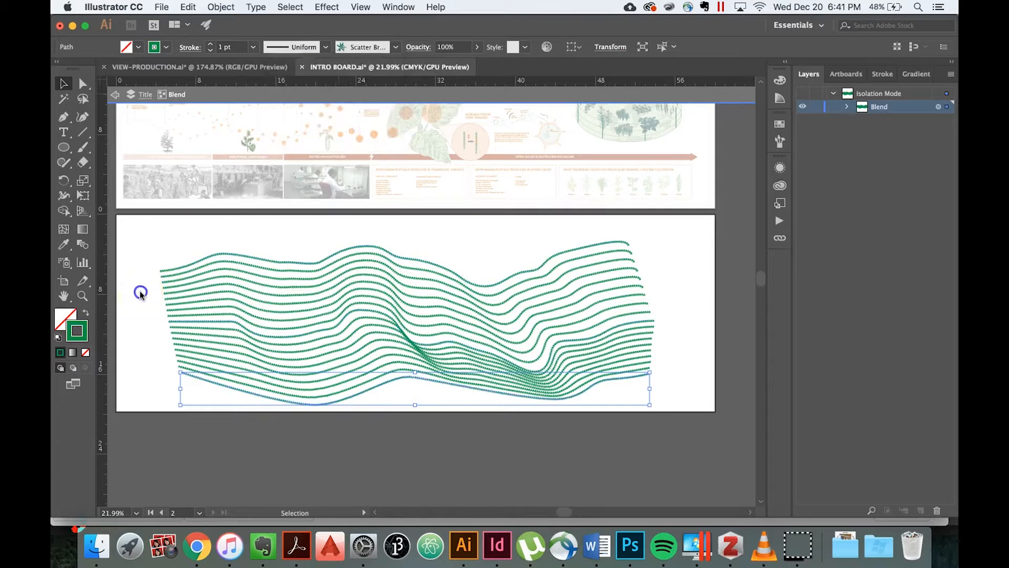
pyautogui.click(141, 294)
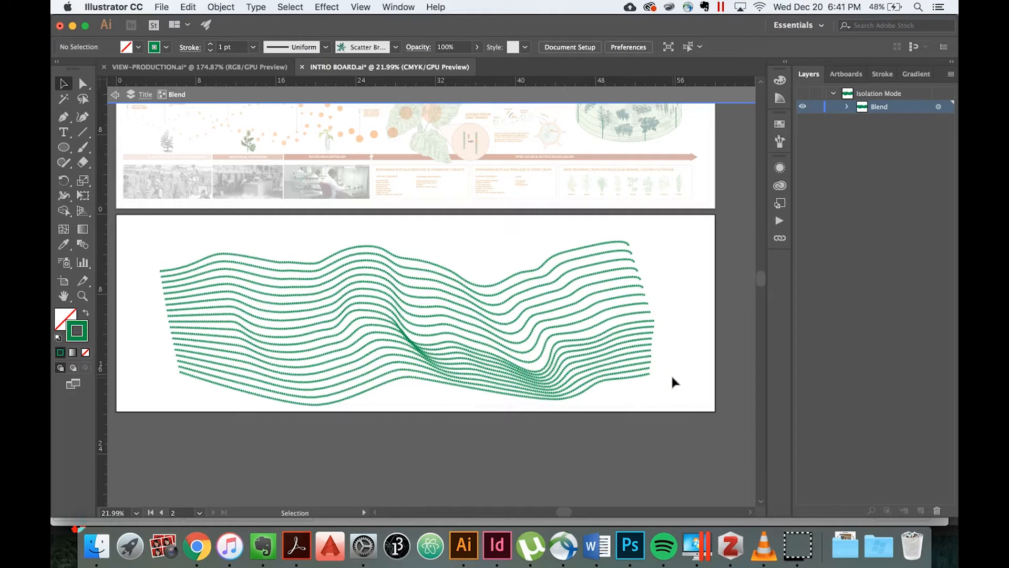
# Set the bottom curve's stroke weight to 6 pt and deselect it.
pyautogui.click(624, 379)
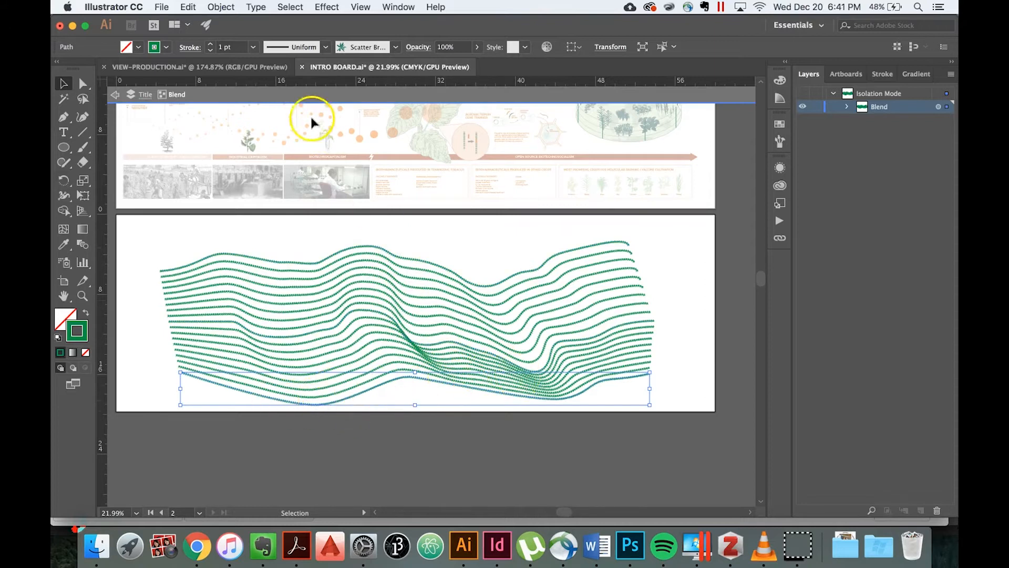
pyautogui.click(255, 49)
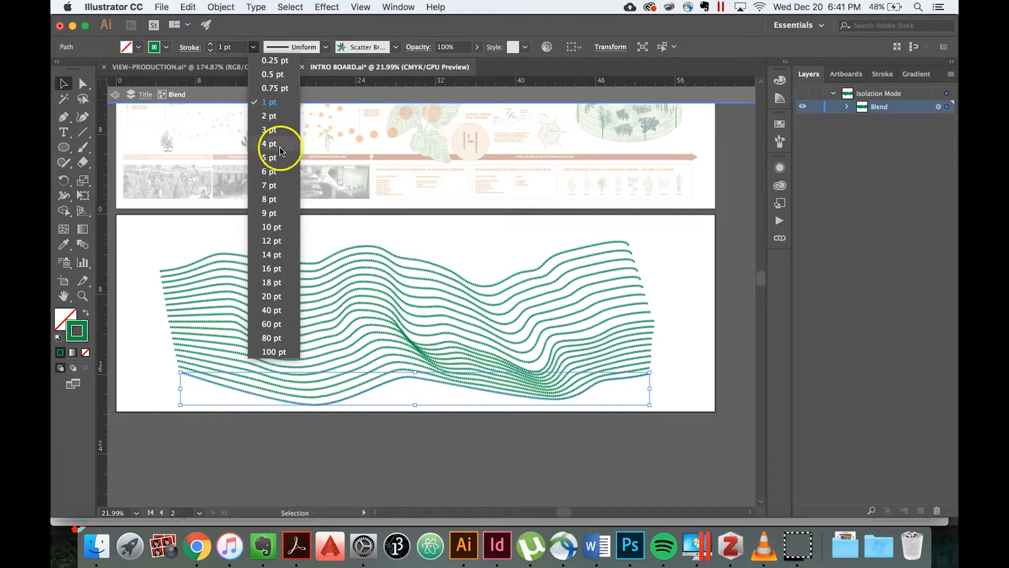
pyautogui.click(279, 174)
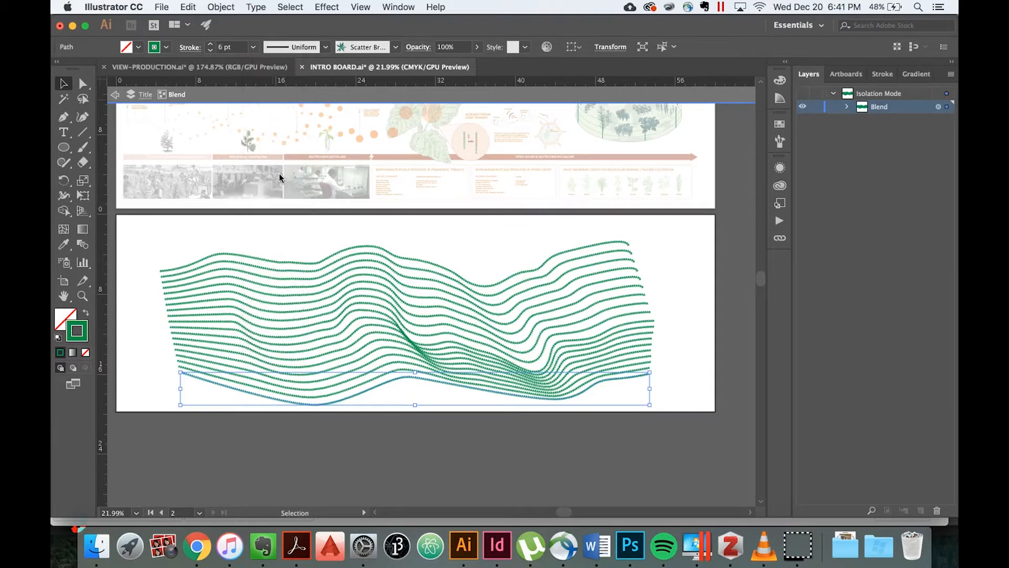
pyautogui.click(141, 303)
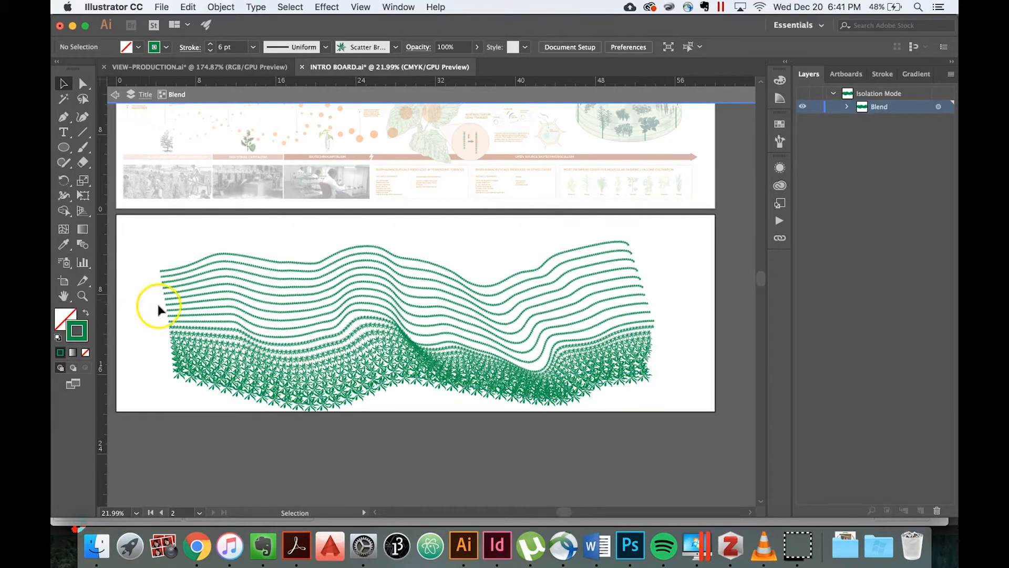
# Try a light green stroke on the top curve, settle on yellow, and deselect the curve.
pyautogui.click(205, 264)
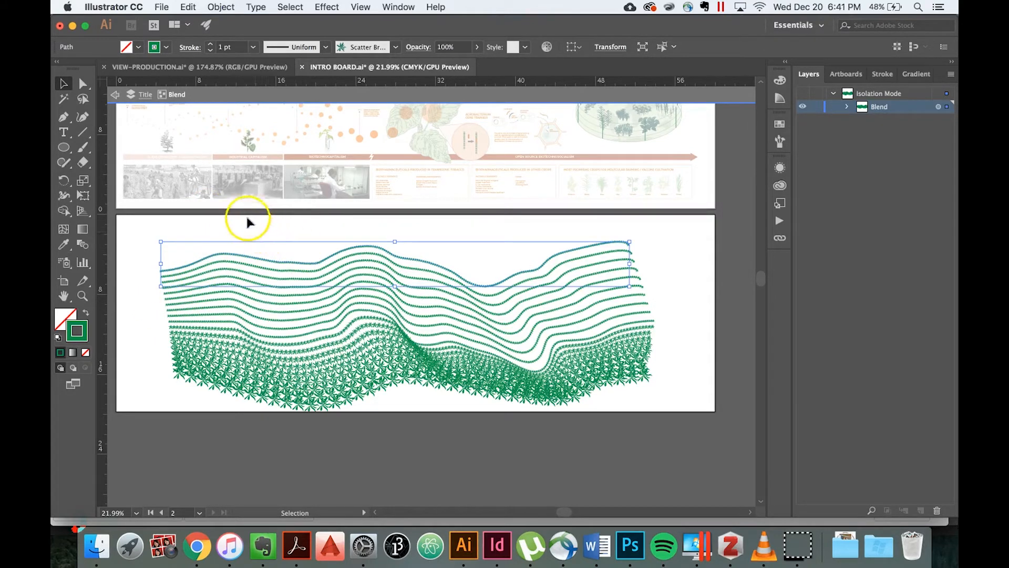
pyautogui.click(166, 47)
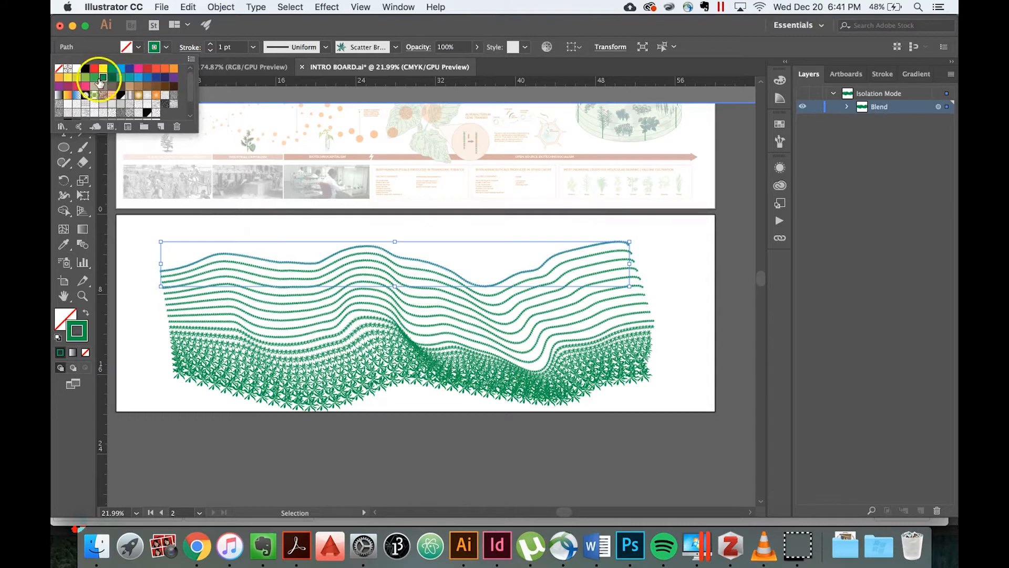
pyautogui.click(85, 77)
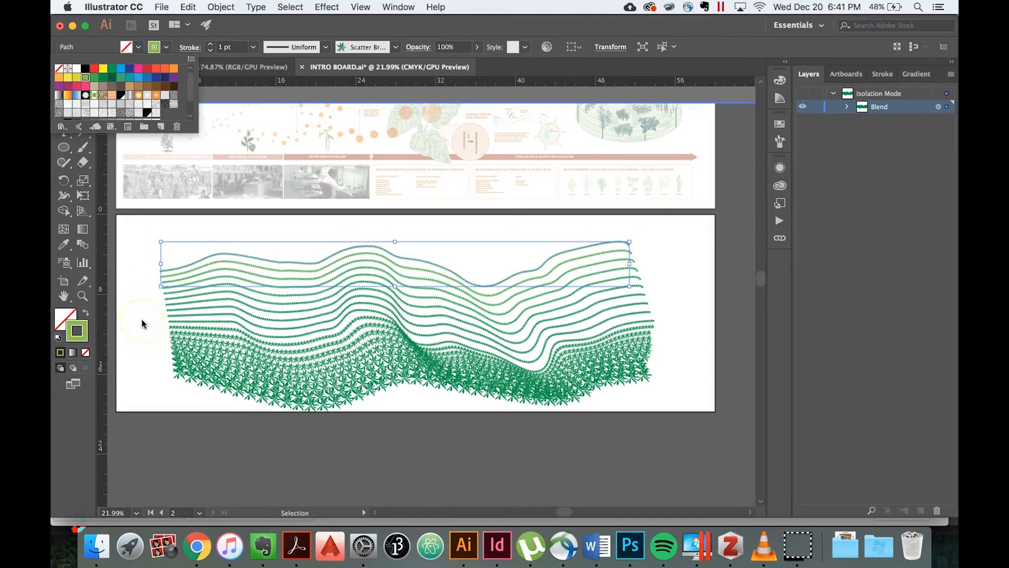
pyautogui.click(76, 78)
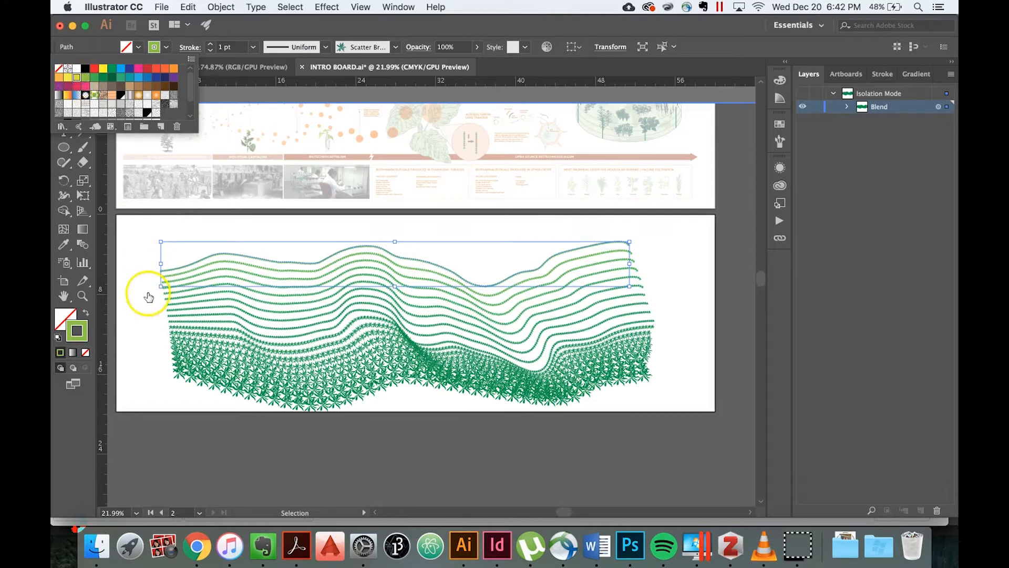
pyautogui.click(143, 325)
pyautogui.click(144, 324)
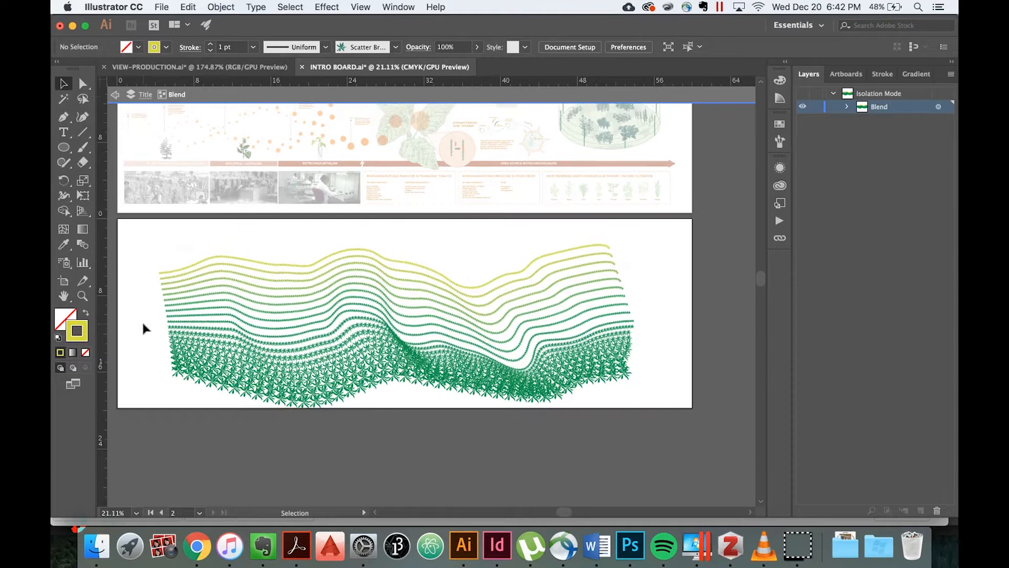
# Expand the leaf-brush blend into individual curves and deselect the resulting group.
pyautogui.scroll(-1, 143, 327)
pyautogui.scroll(1, 143, 327)
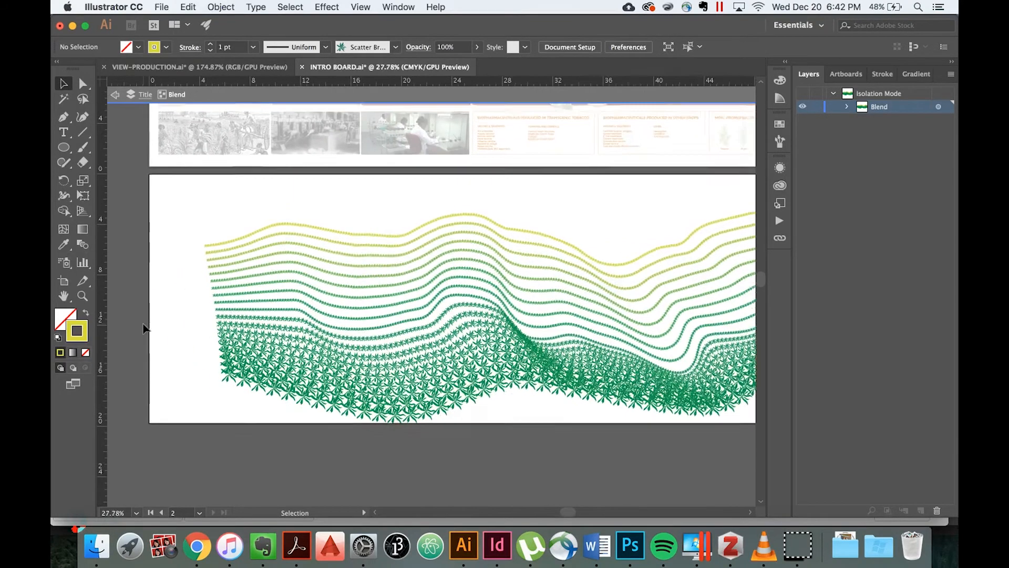
pyautogui.hscroll(2, 347, 315)
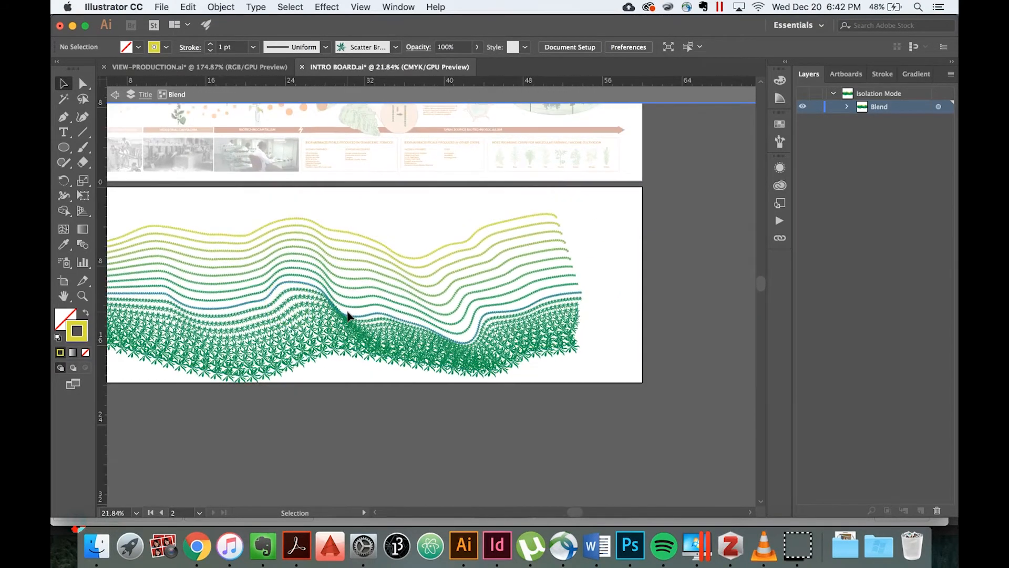
pyautogui.scroll(2, 347, 315)
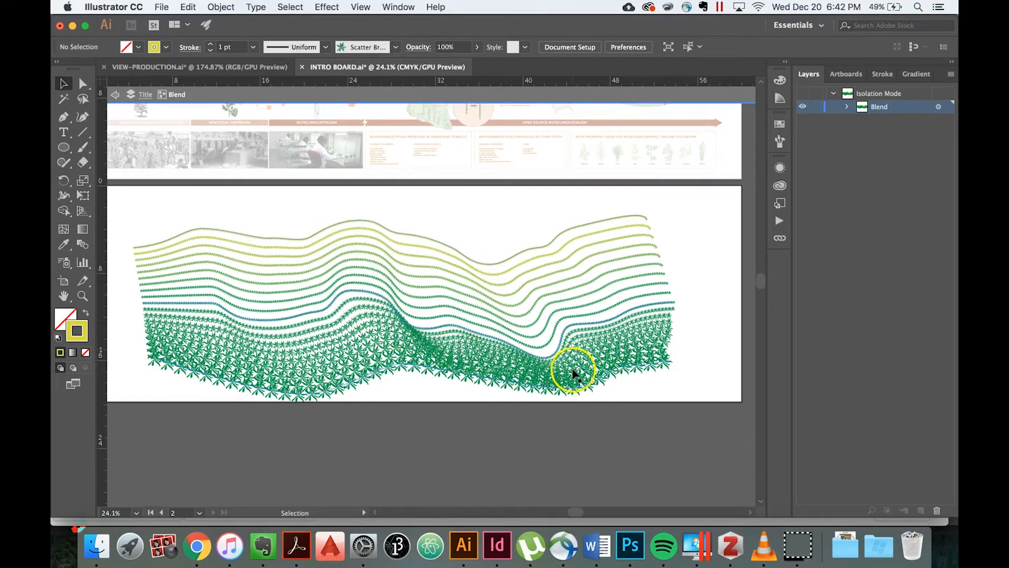
pyautogui.click(610, 276)
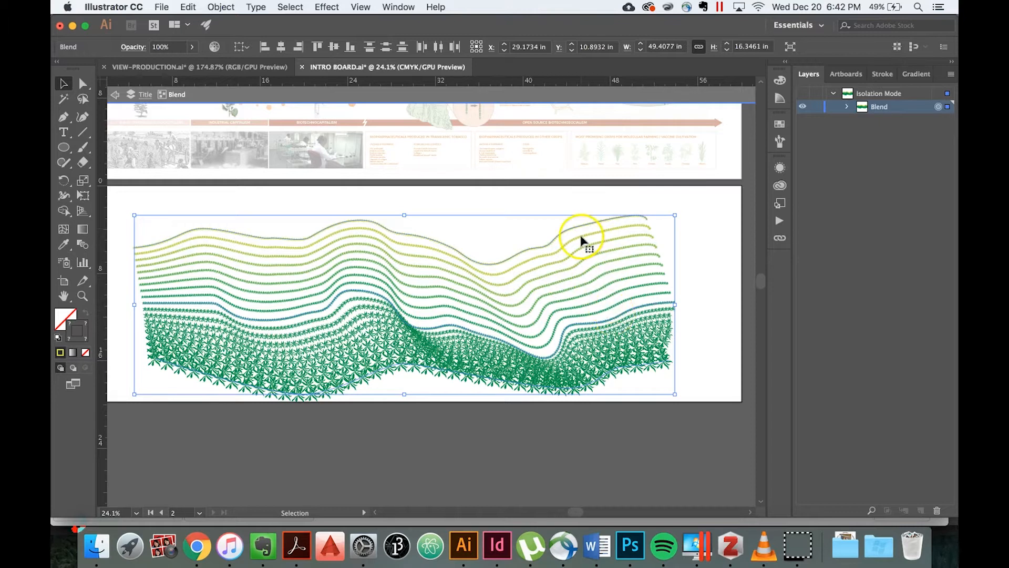
pyautogui.click(221, 7)
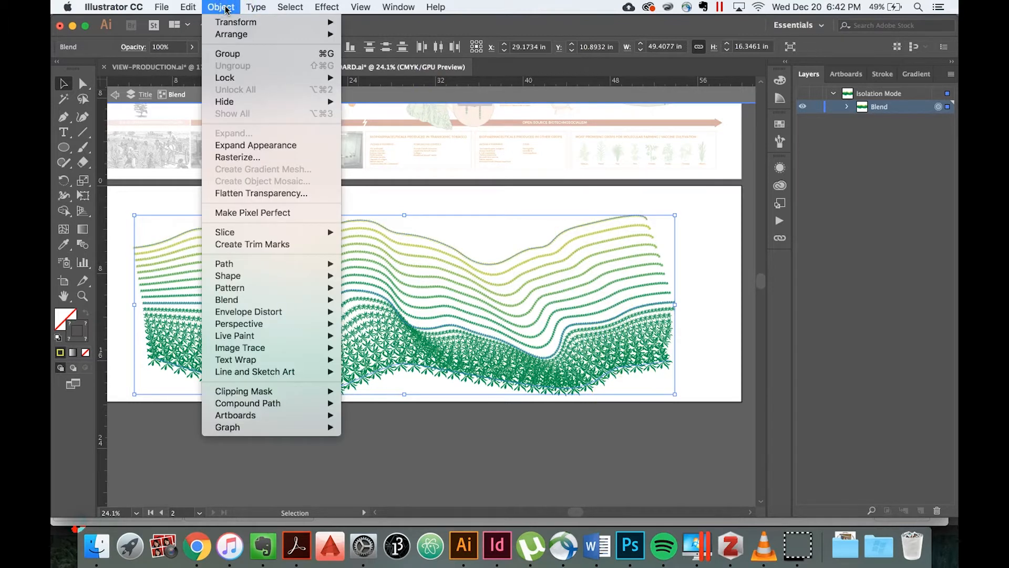
pyautogui.moveTo(329, 299)
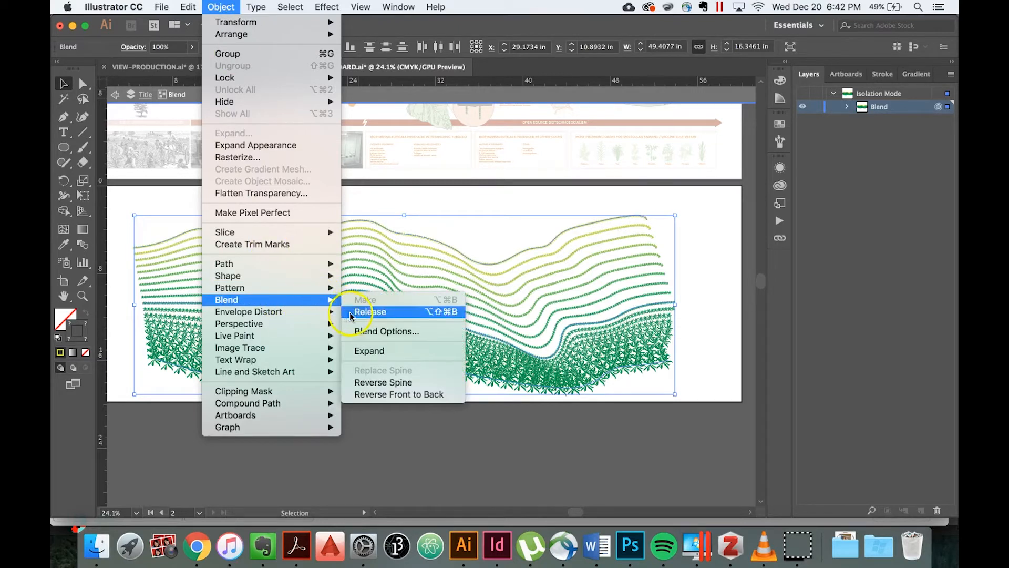
pyautogui.click(368, 351)
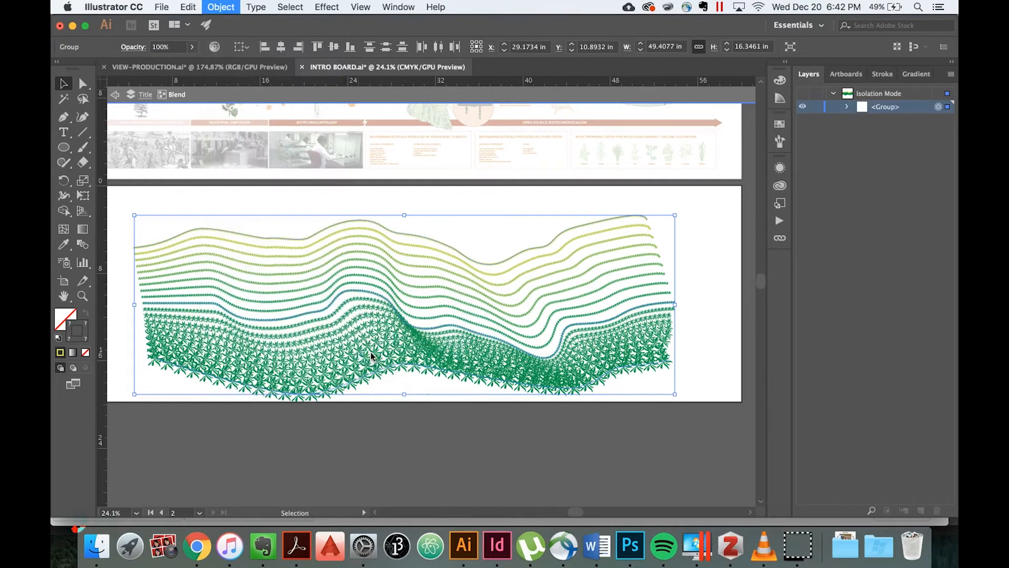
pyautogui.click(714, 277)
# Delete the seven intermediate curves between the yellow top curve and the original middle green curve.
pyautogui.scroll(3, 714, 277)
pyautogui.moveTo(664, 304); pyautogui.dragTo(617, 261)
pyautogui.moveTo(595, 201); pyautogui.dragTo(594, 200)
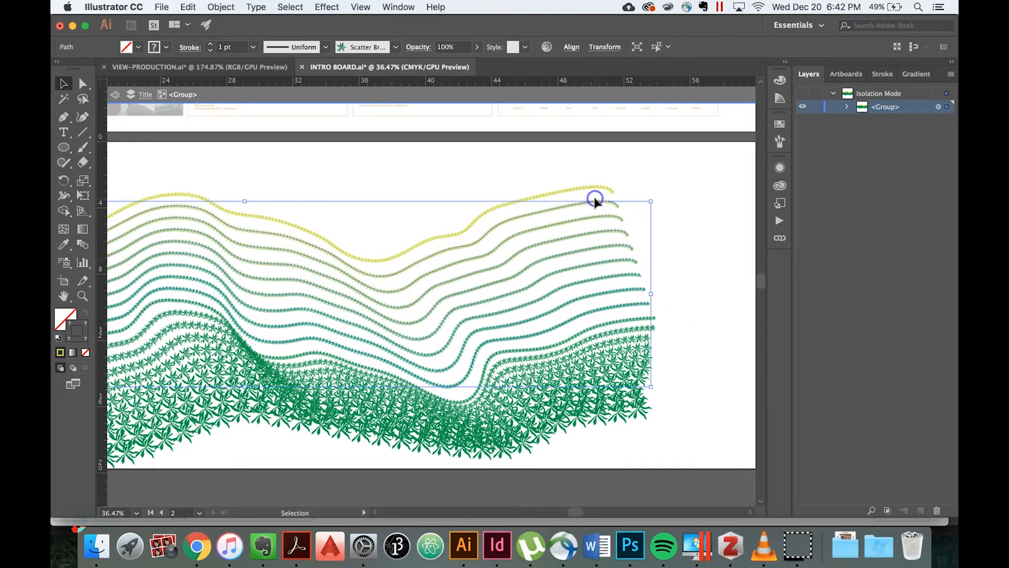
pyautogui.moveTo(702, 286); pyautogui.dragTo(634, 307)
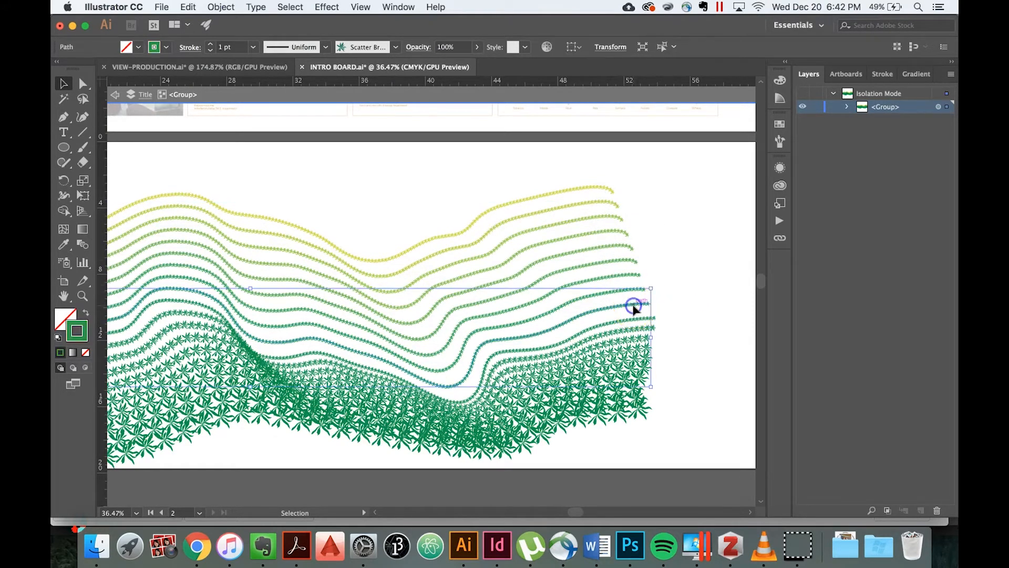
pyautogui.click(618, 295)
pyautogui.keyDown('shift'); pyautogui.click(601, 279); pyautogui.keyUp('shift')
pyautogui.keyDown('shift'); pyautogui.click(599, 261); pyautogui.keyUp('shift')
pyautogui.keyDown('shift'); pyautogui.click(598, 245); pyautogui.keyUp('shift')
pyautogui.keyDown('shift'); pyautogui.click(597, 230); pyautogui.keyUp('shift')
pyautogui.keyDown('shift'); pyautogui.click(597, 215); pyautogui.keyUp('shift')
pyautogui.keyDown('shift'); pyautogui.click(595, 203); pyautogui.keyUp('shift')
pyautogui.press('Delete')
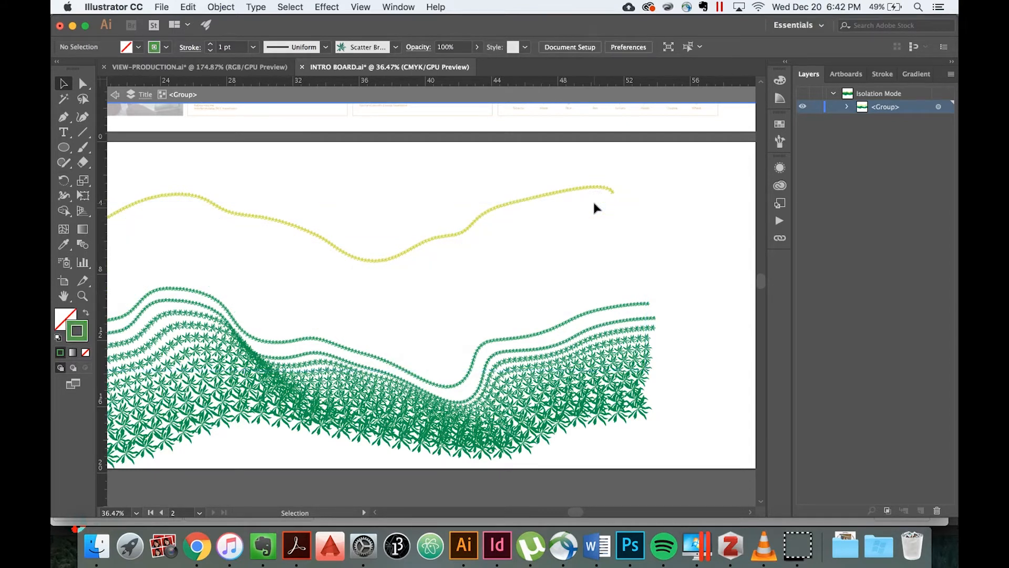
# Make a new blend between the uppermost remaining green curve and the yellow top curve.
pyautogui.keyDown('shift'); pyautogui.click(604, 311); pyautogui.keyUp('shift')
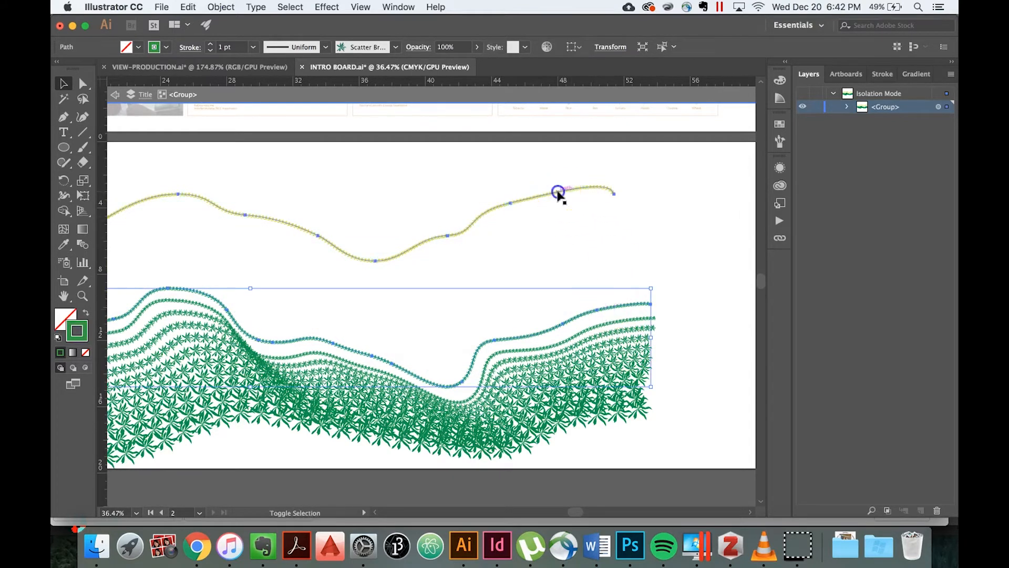
pyautogui.keyDown('shift'); pyautogui.click(556, 192); pyautogui.keyUp('shift')
pyautogui.click(226, 6)
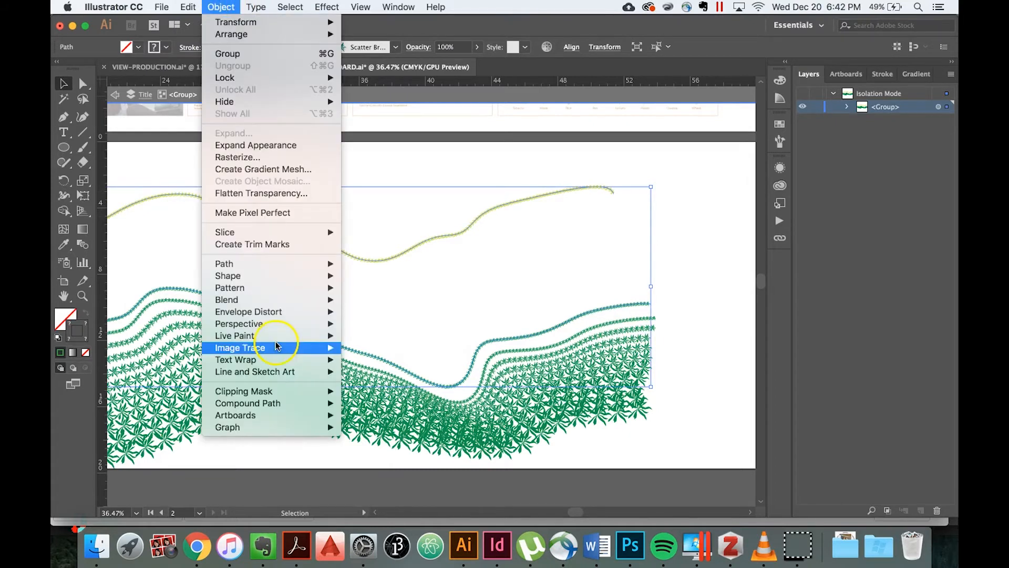
pyautogui.moveTo(284, 300)
pyautogui.click(359, 300)
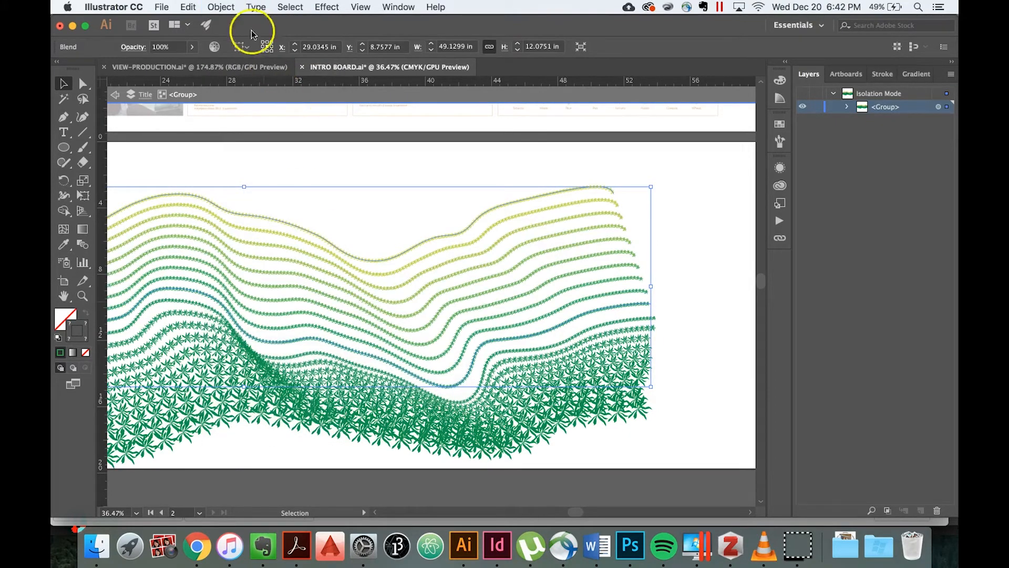
# Set the new yellow-to-green blend to 16 specified steps and deselect it.
pyautogui.click(221, 7)
pyautogui.moveTo(277, 303)
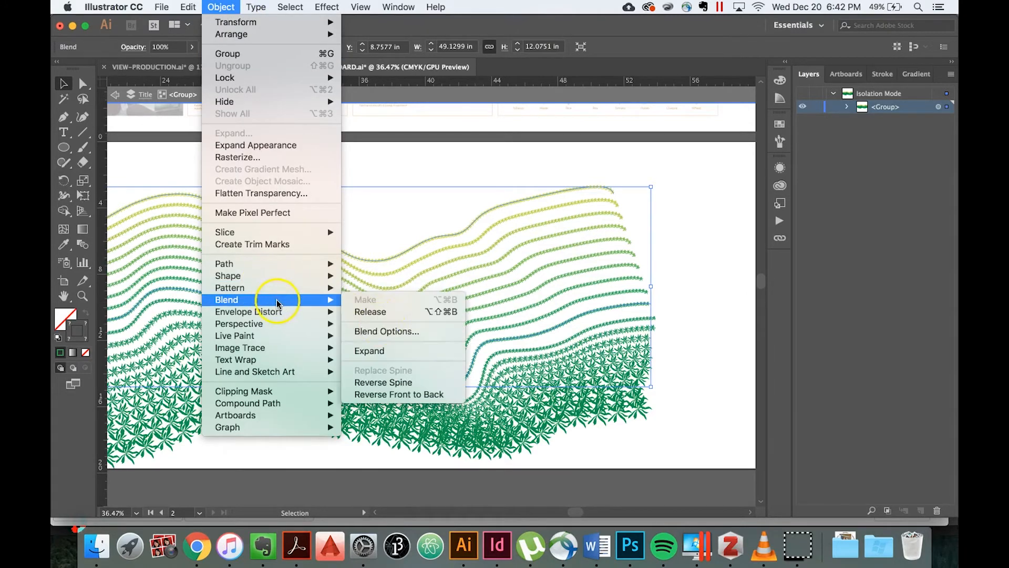
pyautogui.click(383, 330)
pyautogui.click(863, 368)
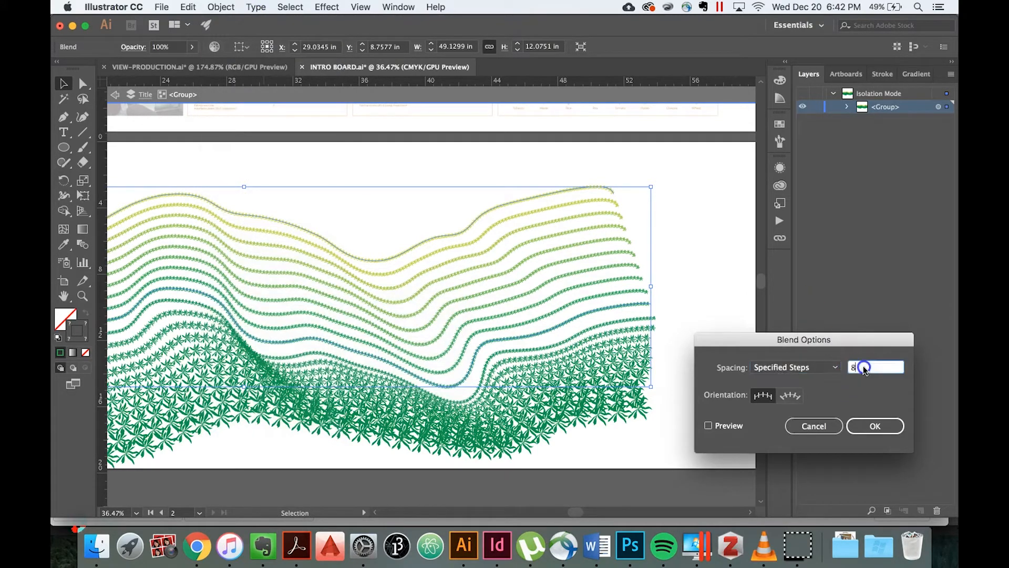
pyautogui.click(876, 426)
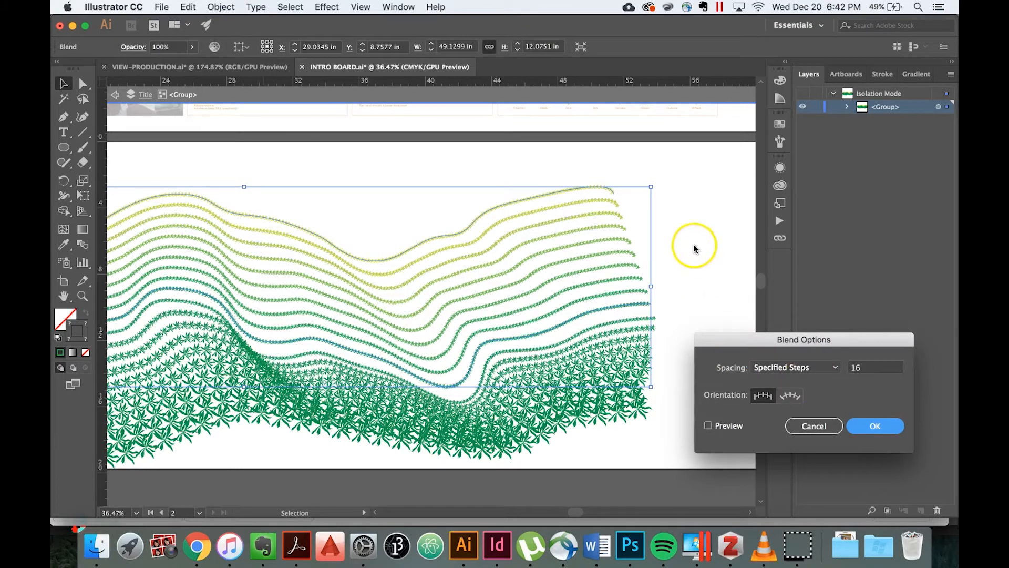
pyautogui.click(695, 263)
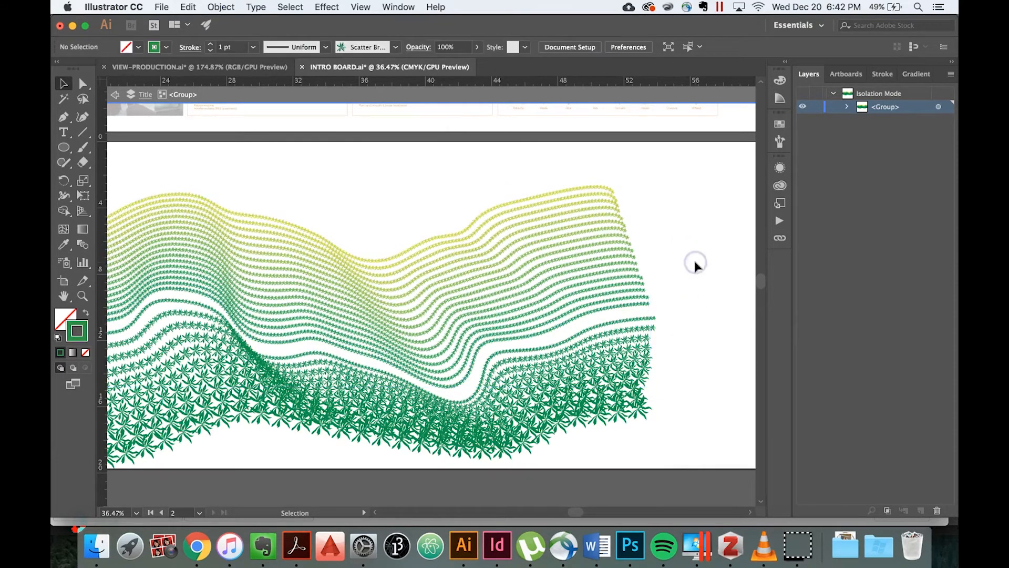
# Examine the complete leaf-curve blend across the board, from the yellow upper curves to the dense green lower leaves.
pyautogui.scroll(-5, 695, 263)
pyautogui.hscroll(-2, 696, 263)
pyautogui.scroll(1, 695, 263)
pyautogui.scroll(1, 635, 341)
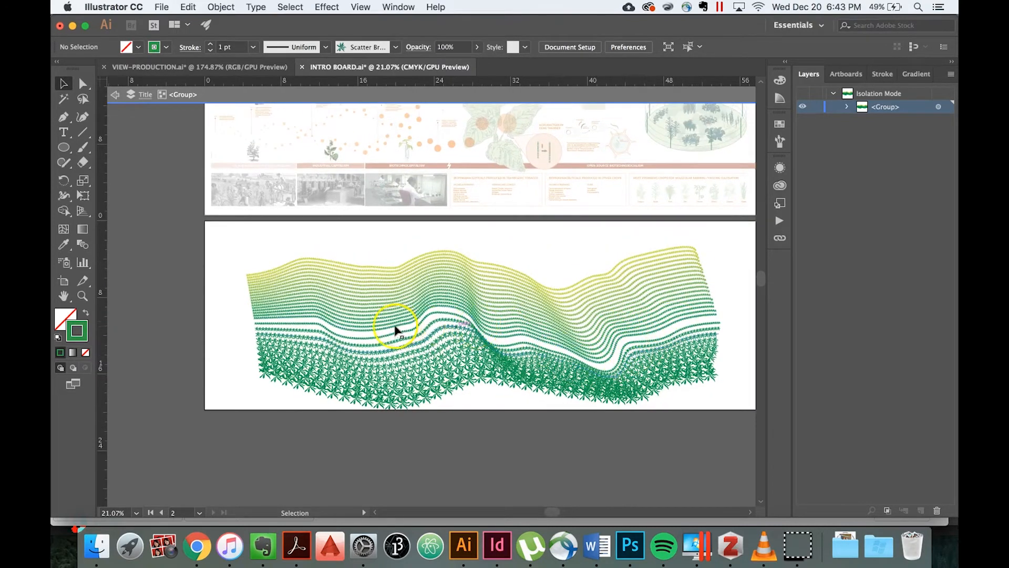
pyautogui.scroll(-3, 238, 343)
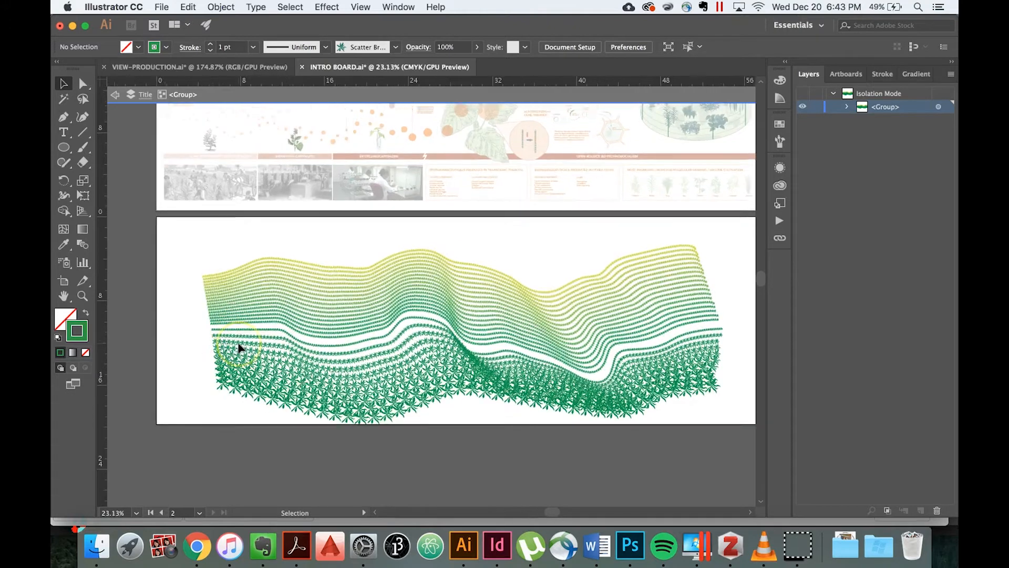
pyautogui.scroll(-2, 238, 340)
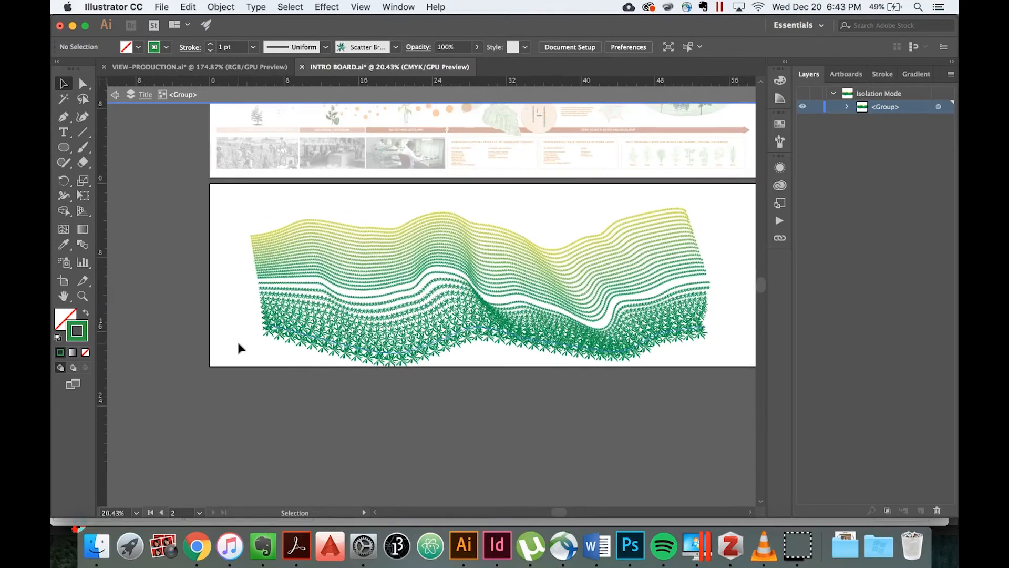
pyautogui.click(414, 281)
pyautogui.moveTo(414, 282); pyautogui.dragTo(465, 250)
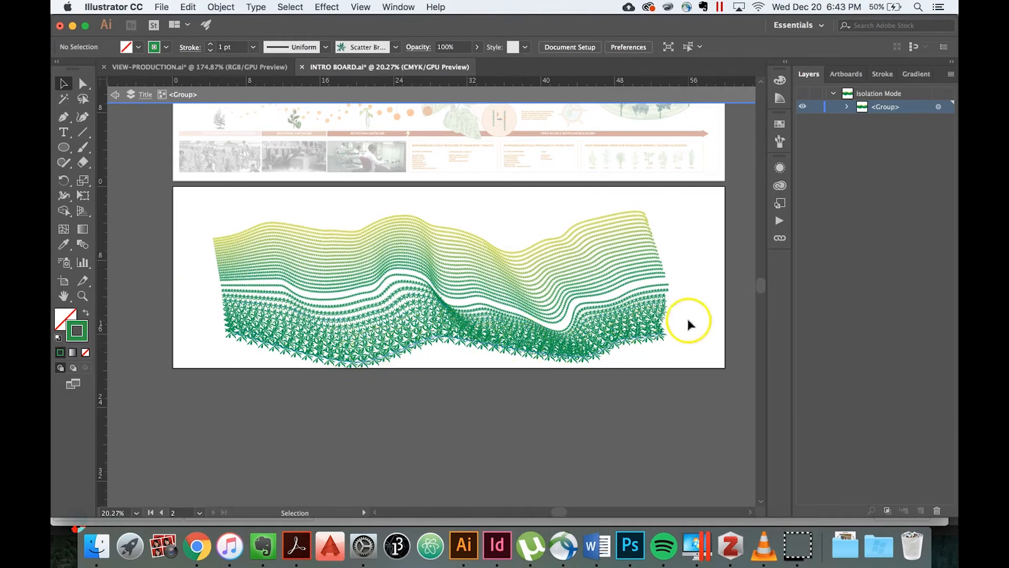
pyautogui.scroll(3, 709, 313)
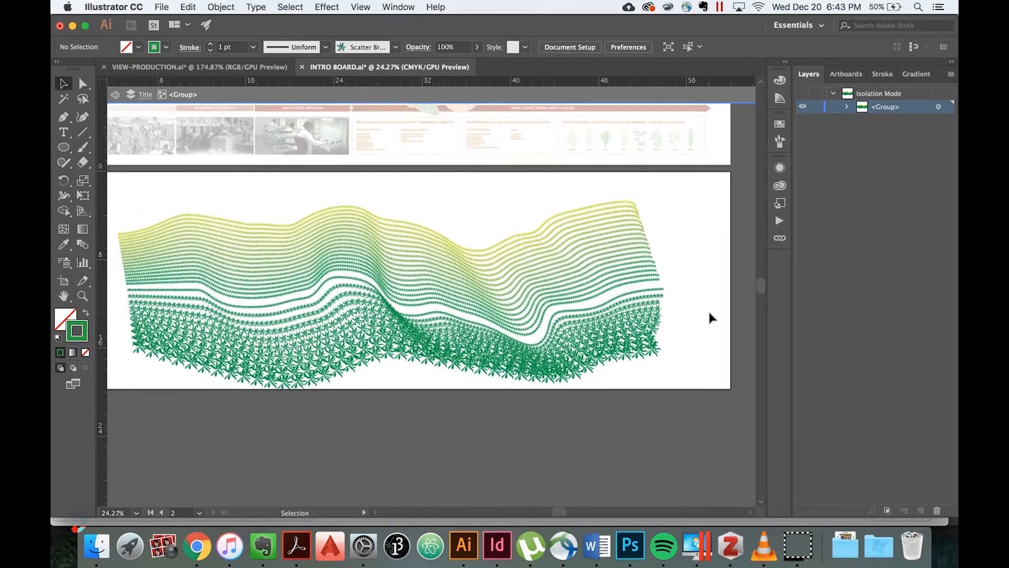
pyautogui.hscroll(-2, 709, 313)
pyautogui.scroll(-1, 709, 313)
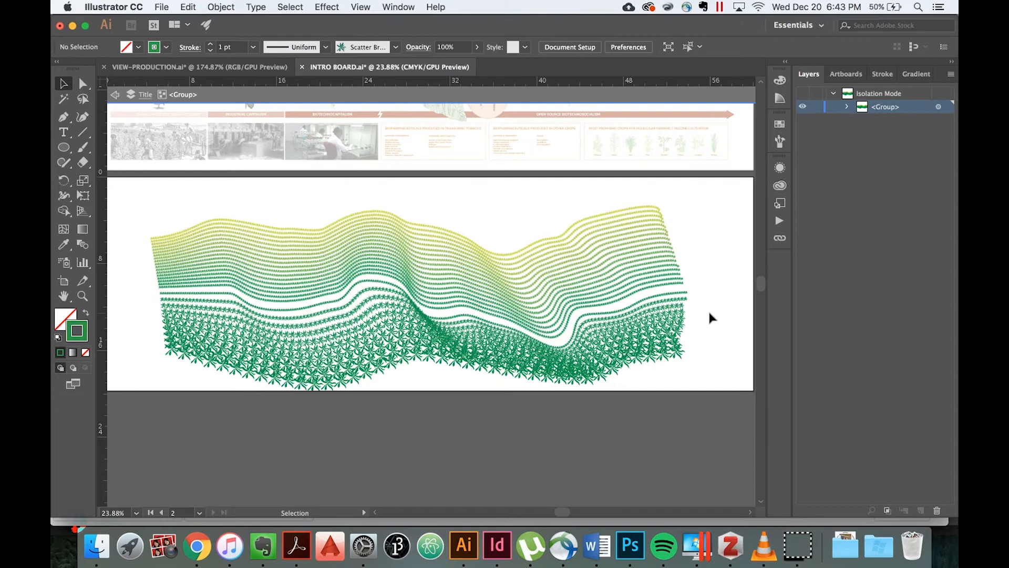
pyautogui.scroll(5, 709, 312)
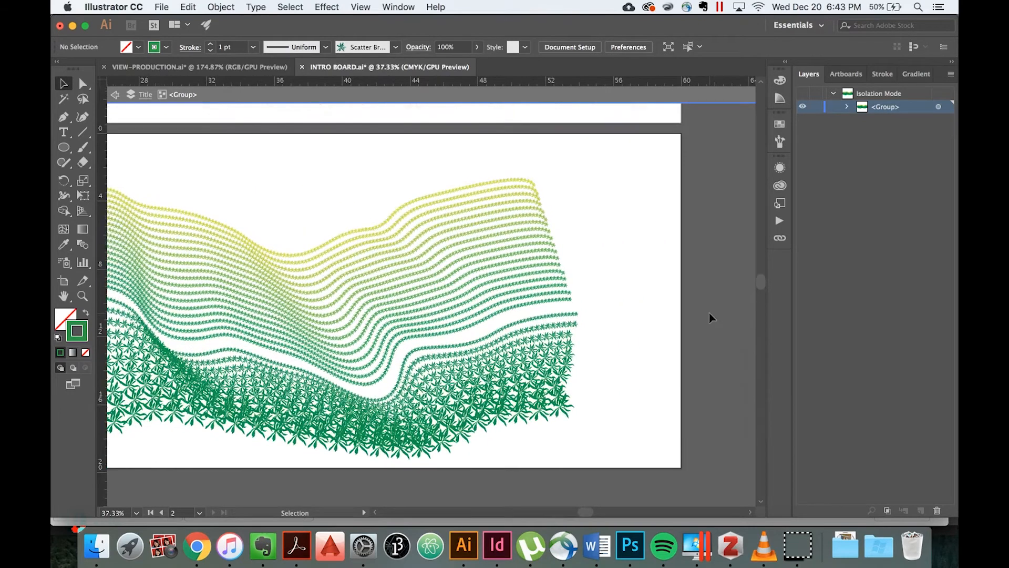
# Stamp five single small leaves with the Paintbrush in the empty area beyond the curves' right ends.
pyautogui.click(84, 150)
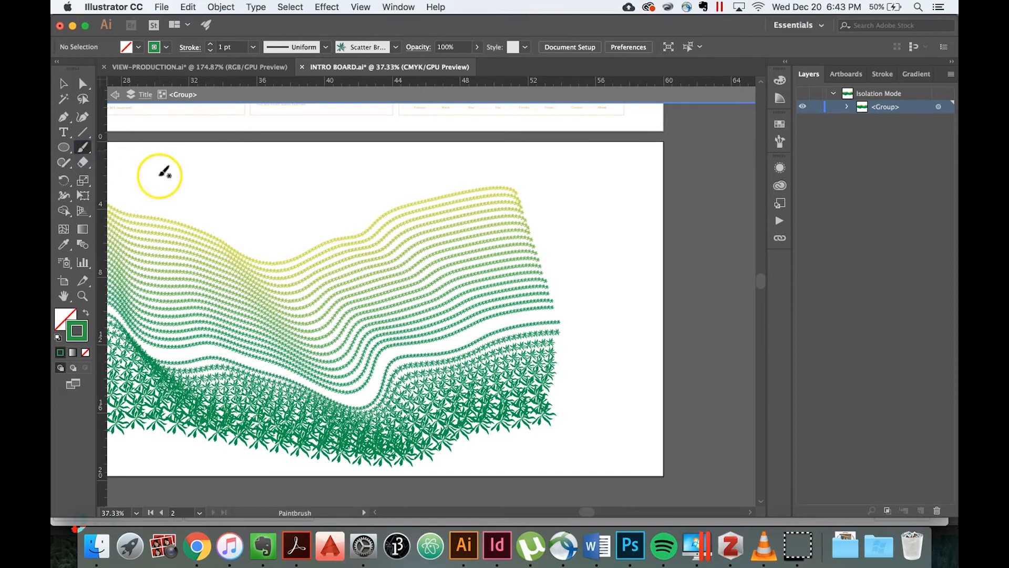
pyautogui.scroll(5, 591, 225)
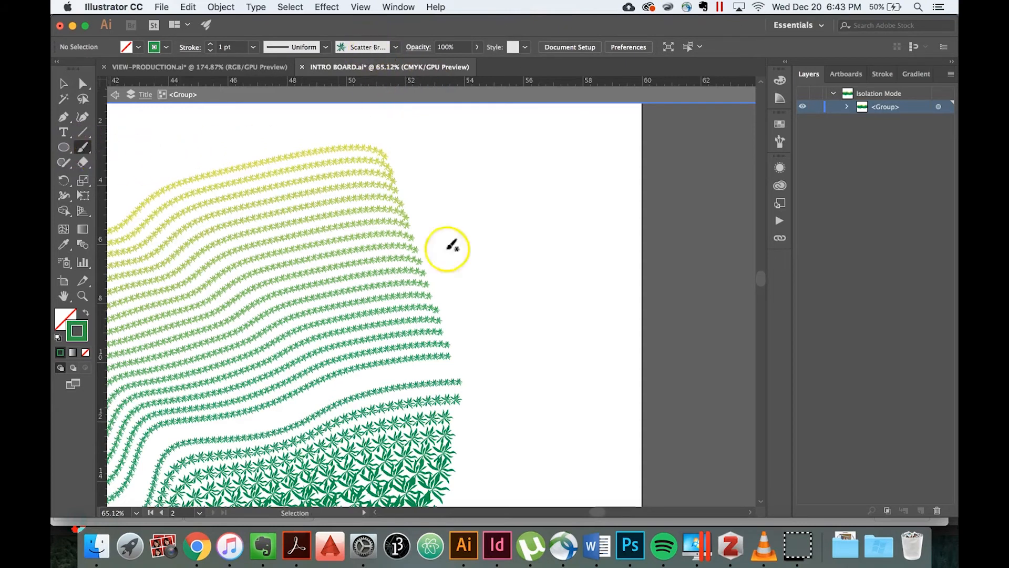
pyautogui.click(507, 201)
pyautogui.click(544, 273)
pyautogui.click(567, 198)
pyautogui.click(491, 243)
pyautogui.click(467, 180)
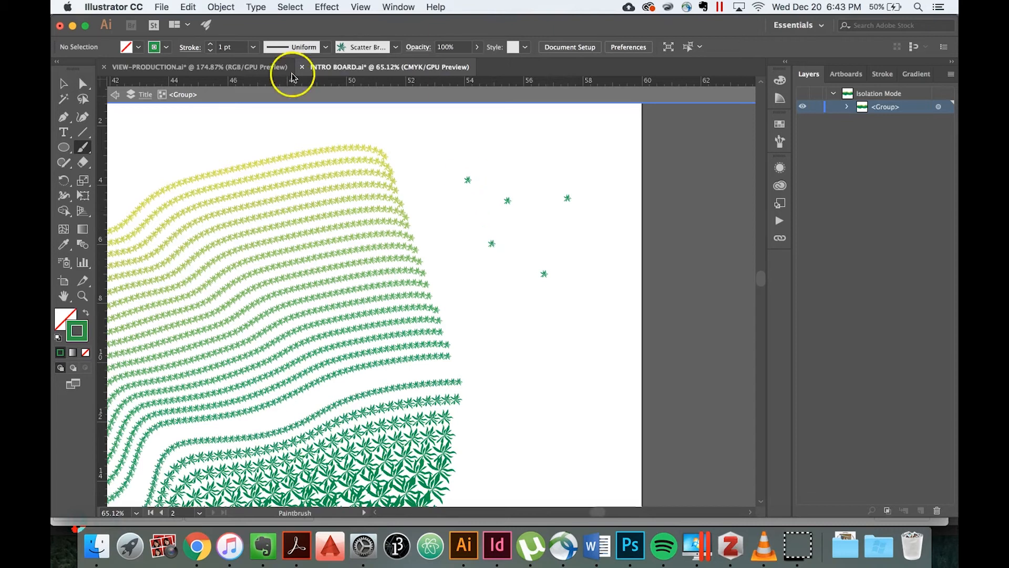
# Set the brush stroke to 6 pt and stamp six larger leaves around and over the right part of the yellow curves.
pyautogui.click(253, 48)
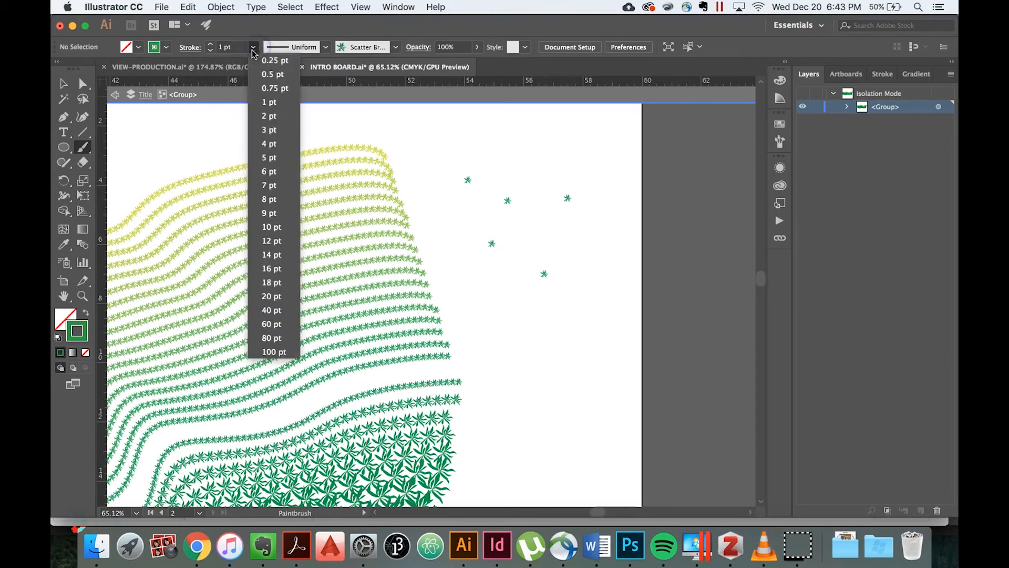
pyautogui.click(275, 169)
pyautogui.click(555, 347)
pyautogui.click(575, 222)
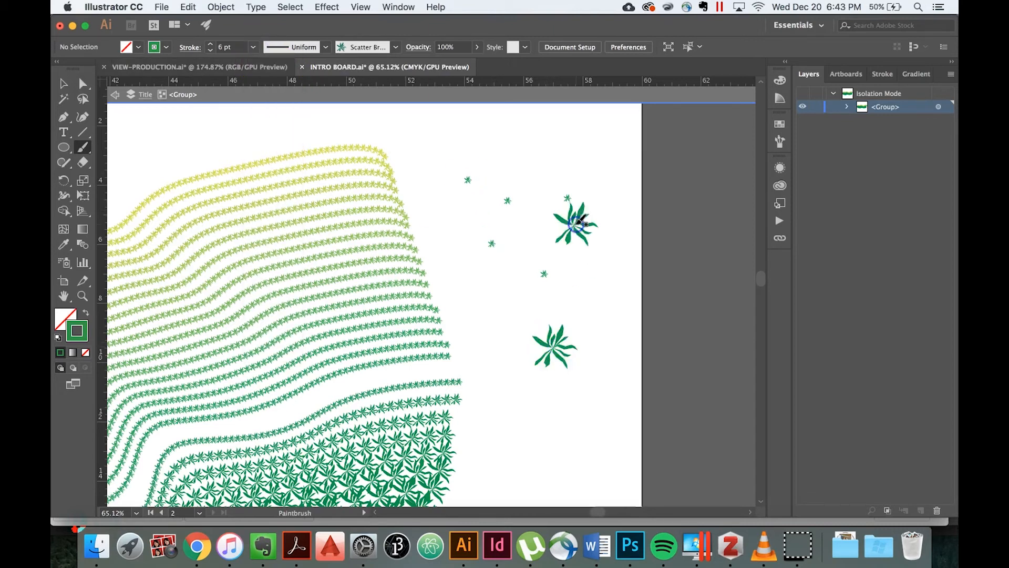
pyautogui.click(298, 127)
pyautogui.click(183, 140)
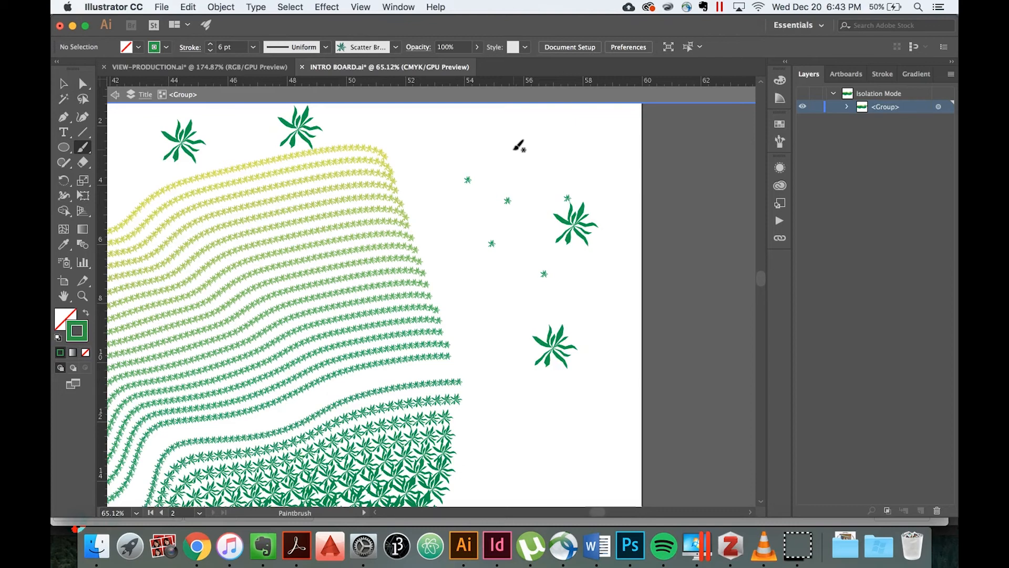
pyautogui.scroll(-5, 519, 146)
pyautogui.hscroll(-4, 519, 146)
pyautogui.scroll(-3, 519, 146)
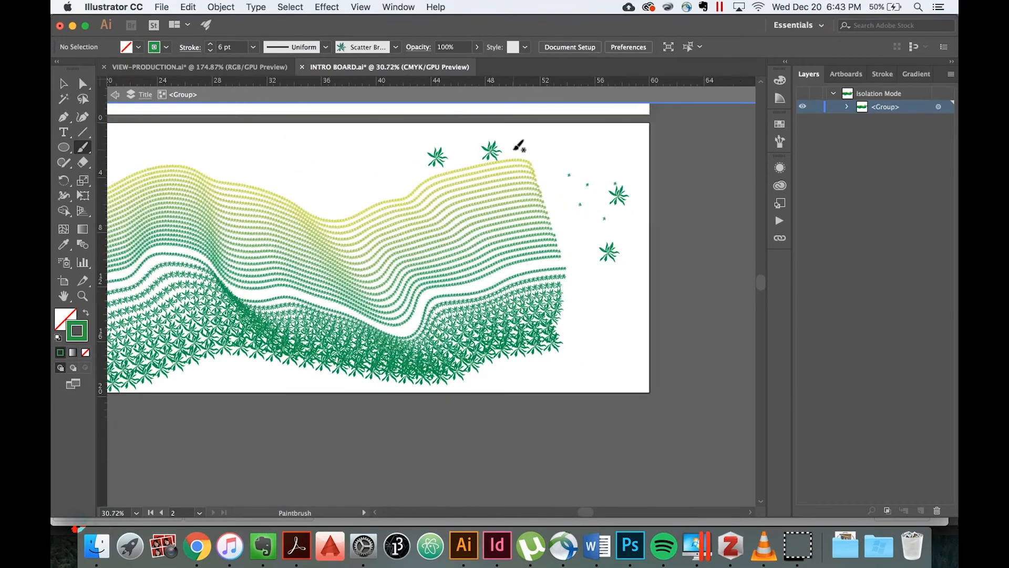
pyautogui.hscroll(-4, 519, 146)
pyautogui.scroll(3, 520, 146)
pyautogui.scroll(-2, 519, 145)
pyautogui.scroll(2, 519, 146)
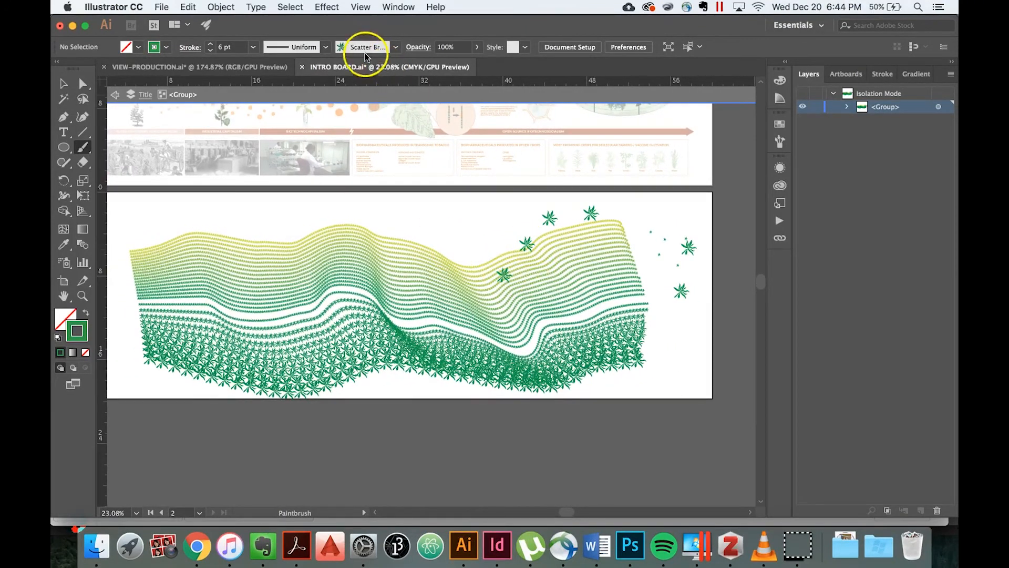
# Set the brush stroke to 3 pt and scatter five leaves above and over the middle of the yellow curves.
pyautogui.click(253, 48)
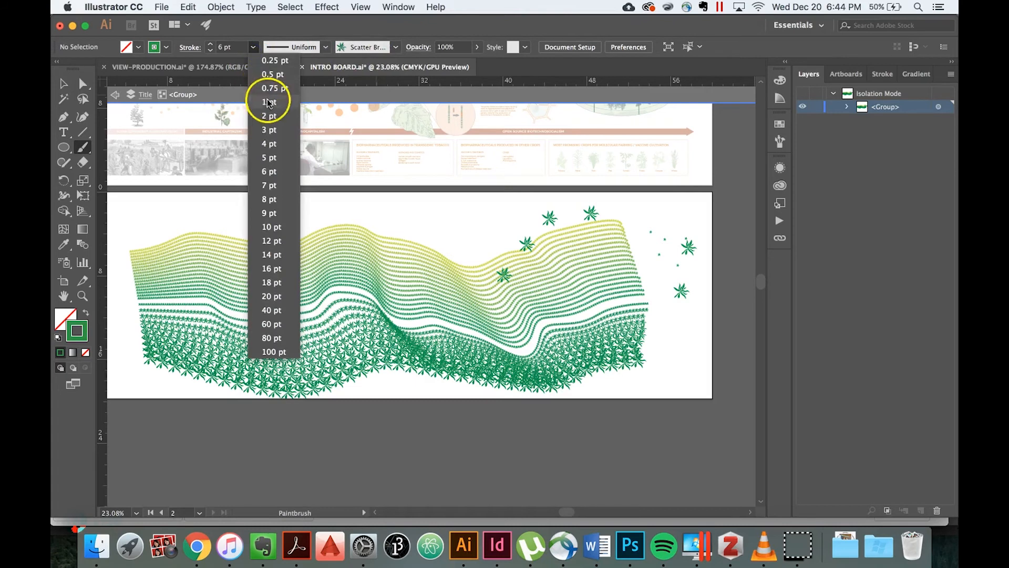
pyautogui.click(270, 123)
pyautogui.click(459, 234)
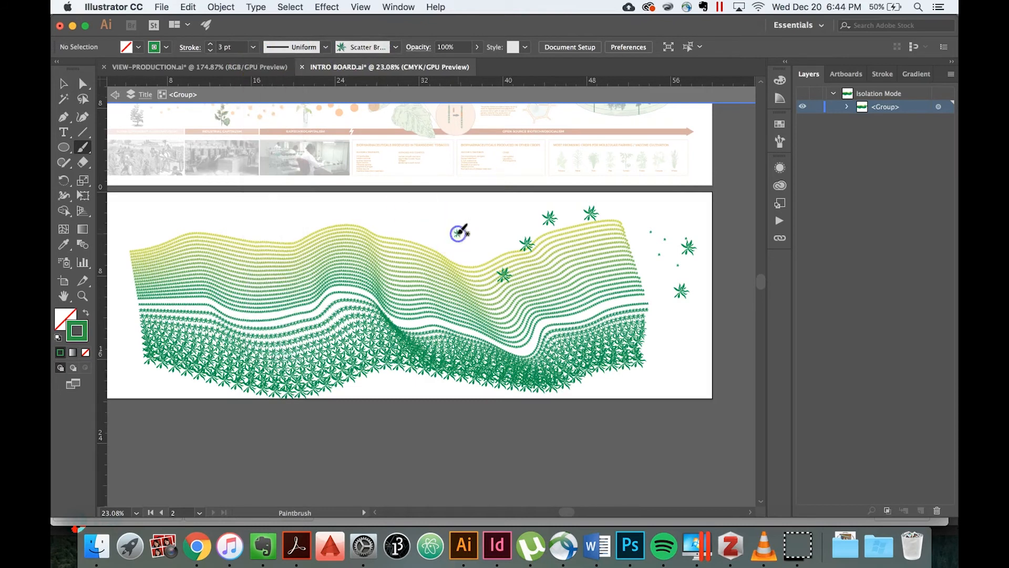
pyautogui.click(424, 268)
pyautogui.click(381, 217)
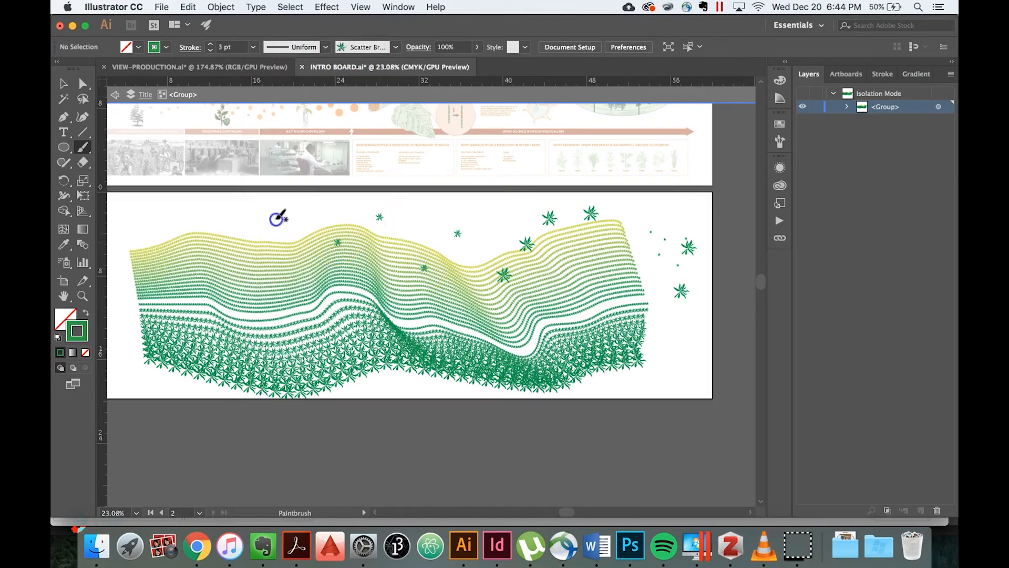
# Set the brush stroke to 5 pt and scatter six leaves above and over the left part of the yellow curves.
pyautogui.click(253, 47)
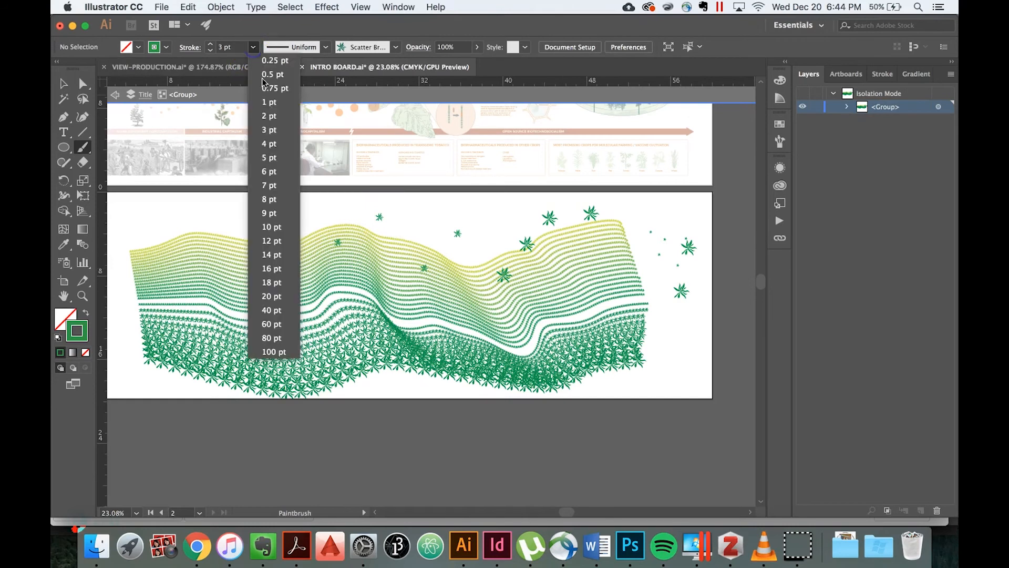
pyautogui.click(269, 156)
pyautogui.click(286, 256)
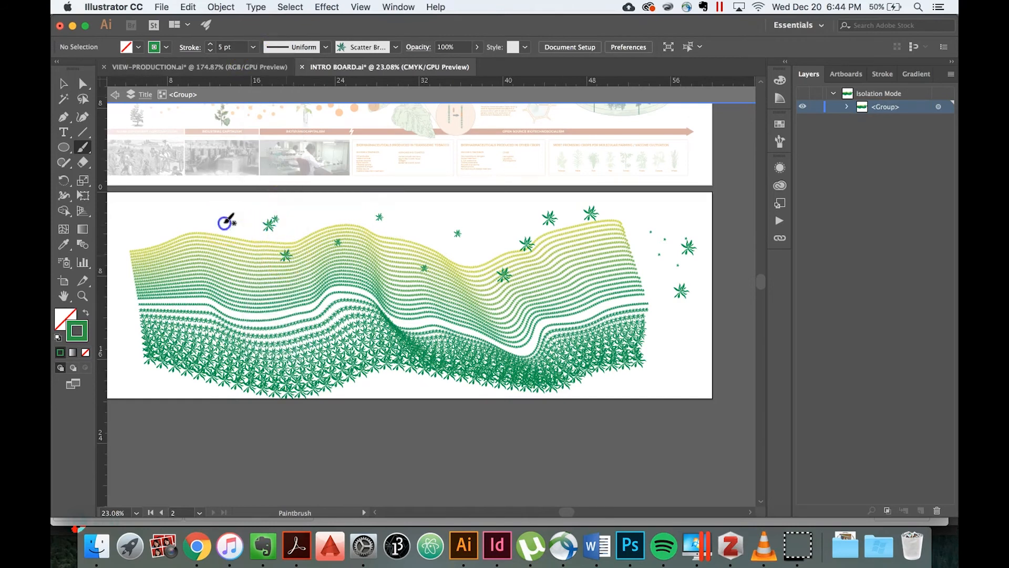
pyautogui.click(160, 220)
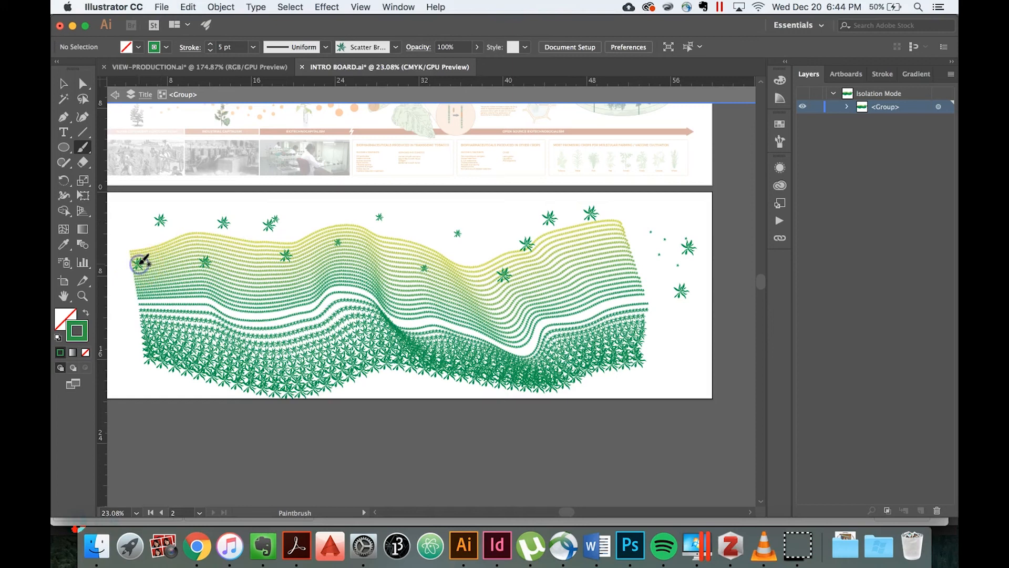
pyautogui.hscroll(-5, 144, 259)
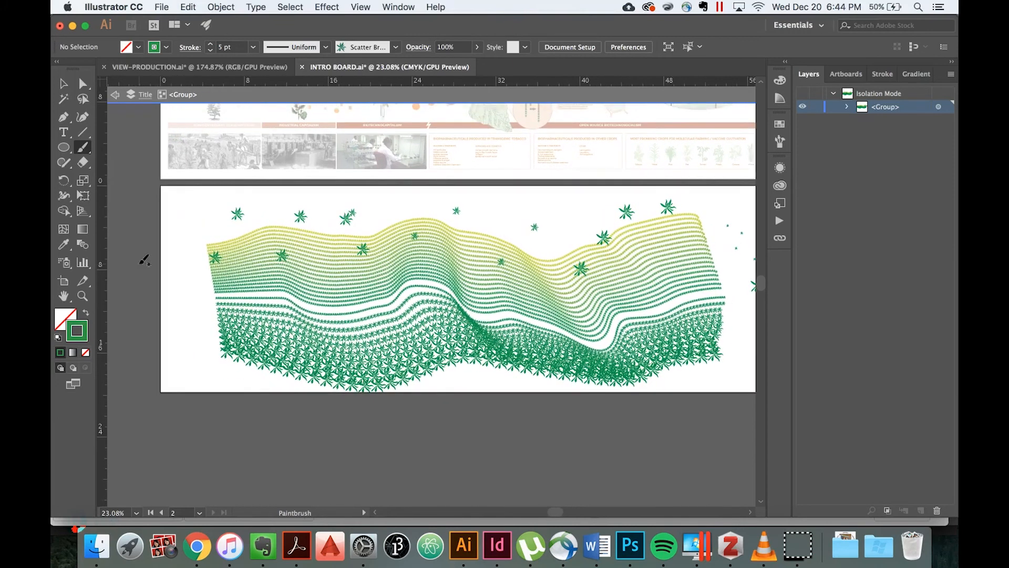
pyautogui.hscroll(3, 321, 276)
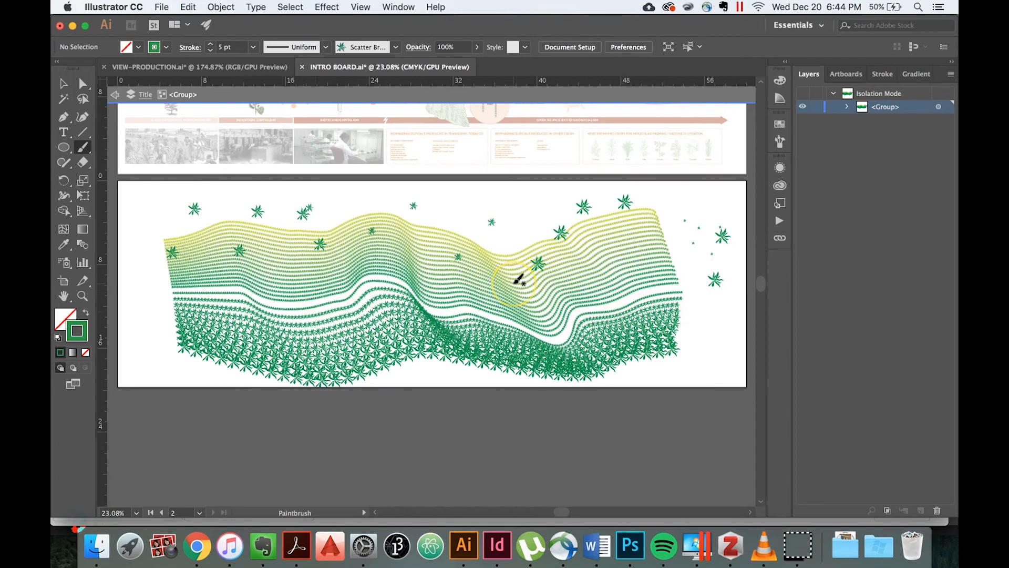
pyautogui.scroll(-3, 519, 279)
pyautogui.scroll(1, 518, 280)
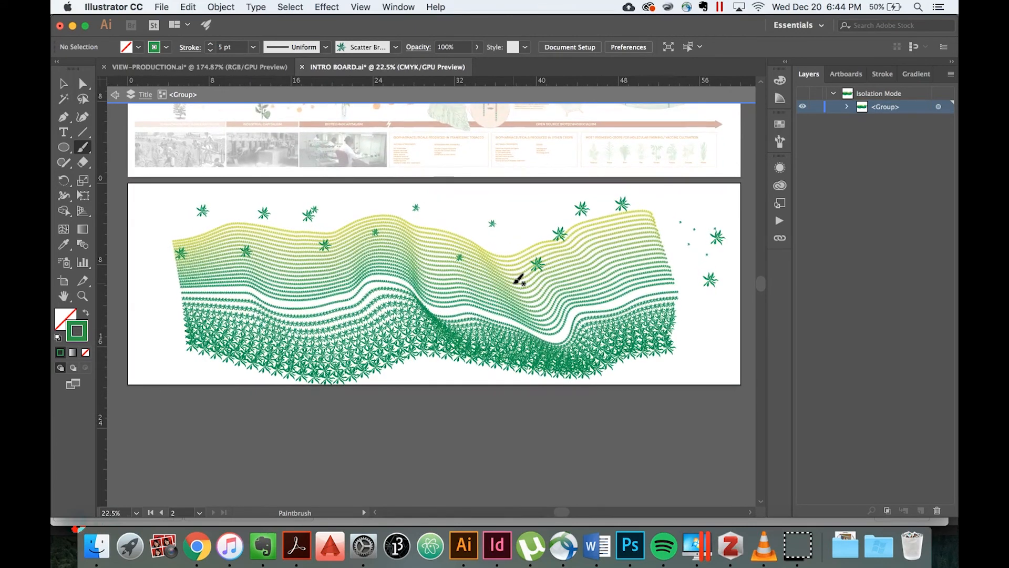
pyautogui.hscroll(4, 518, 280)
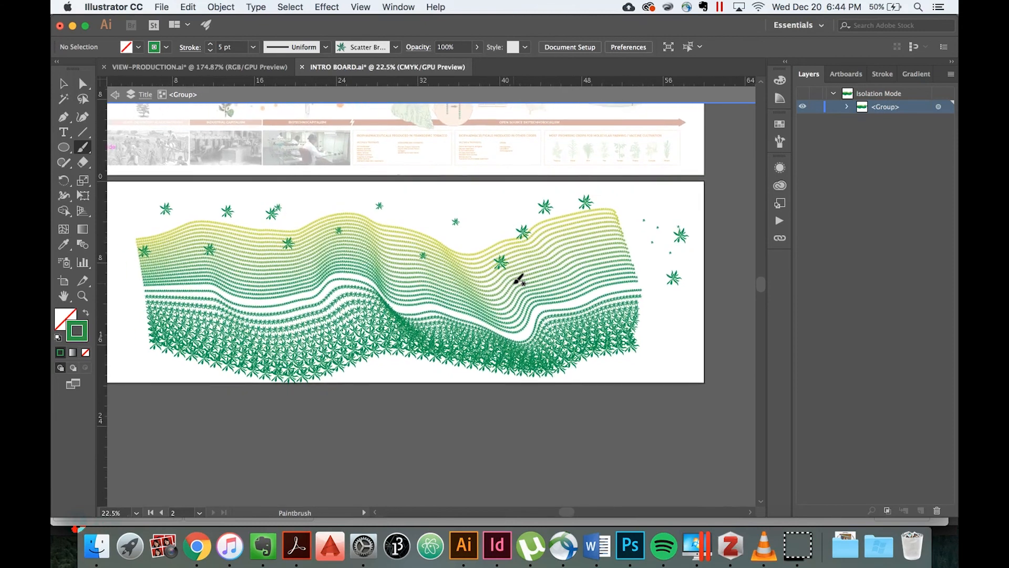